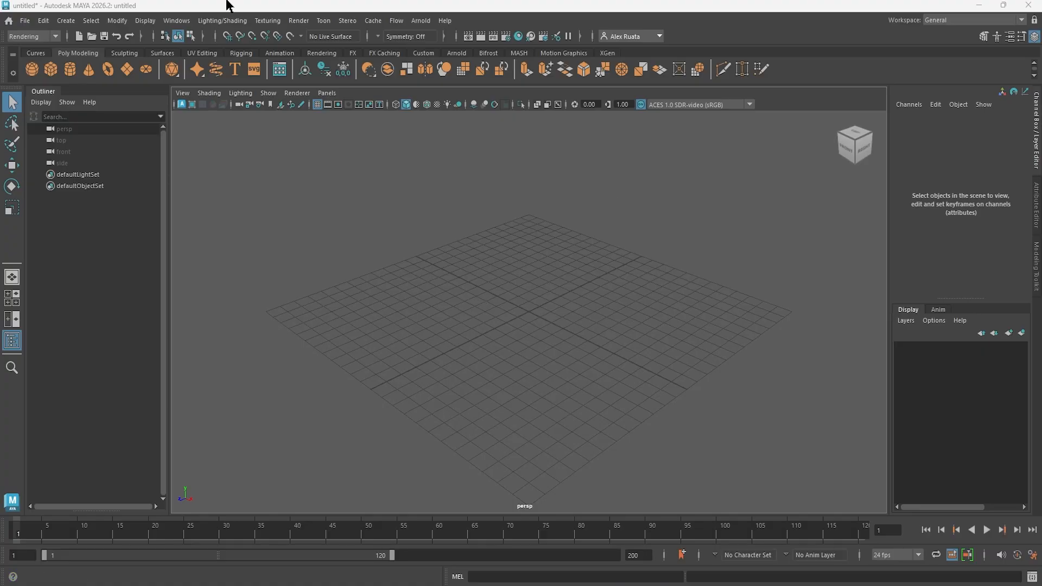
Create a polygon cube at the origin and set its Scale X to 1.975
{"action": "left_click", "coordinate": [58, 72]}
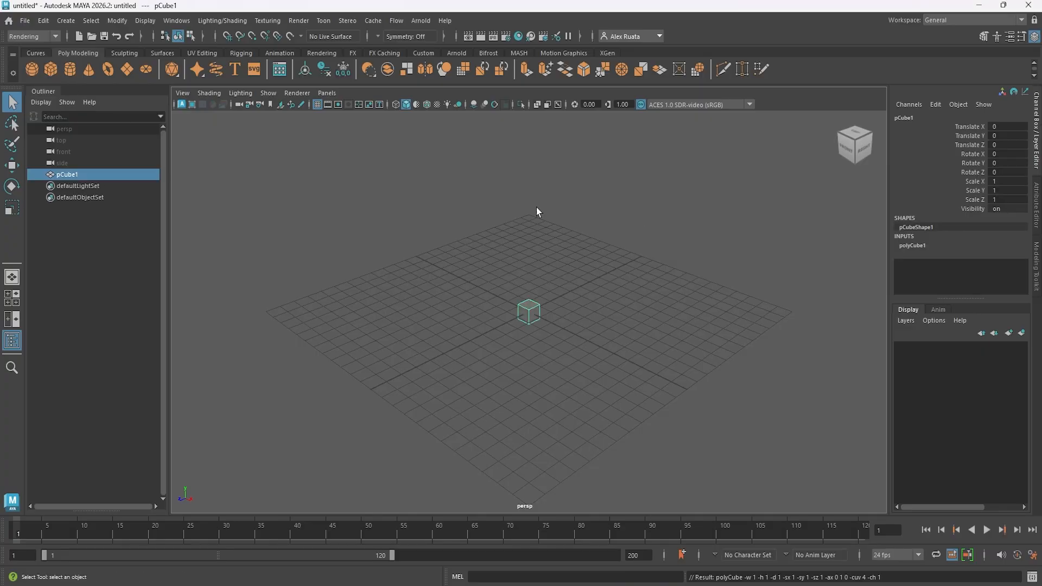
{"action": "left_click", "coordinate": [1001, 181]}
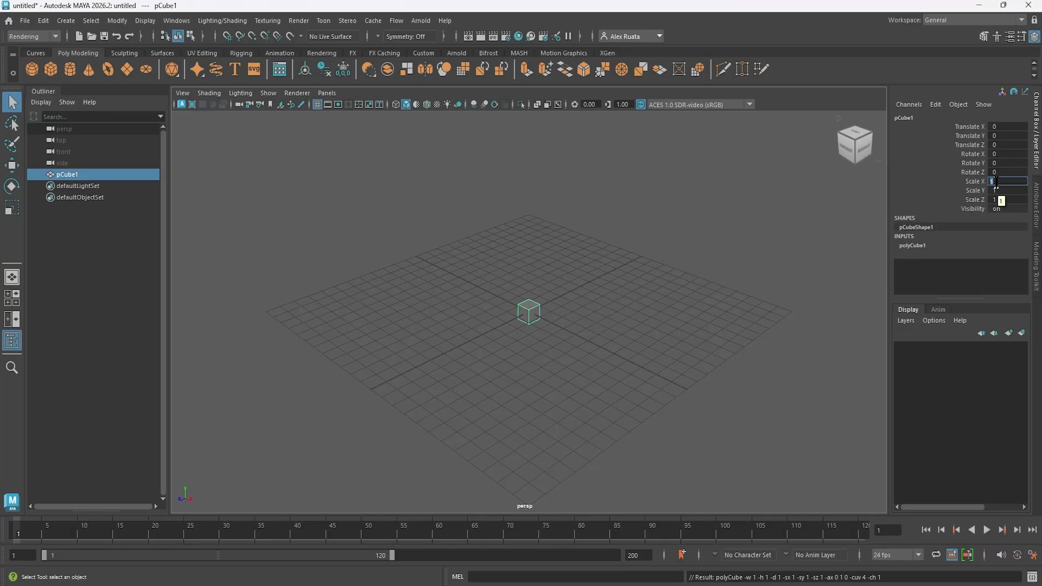
{"action": "type", "text": "1.975"}
{"action": "key", "text": "Return"}
Rename the cube to Hips
{"action": "scroll", "coordinate": [582, 325], "scroll_direction": "up", "scroll_amount": 5}
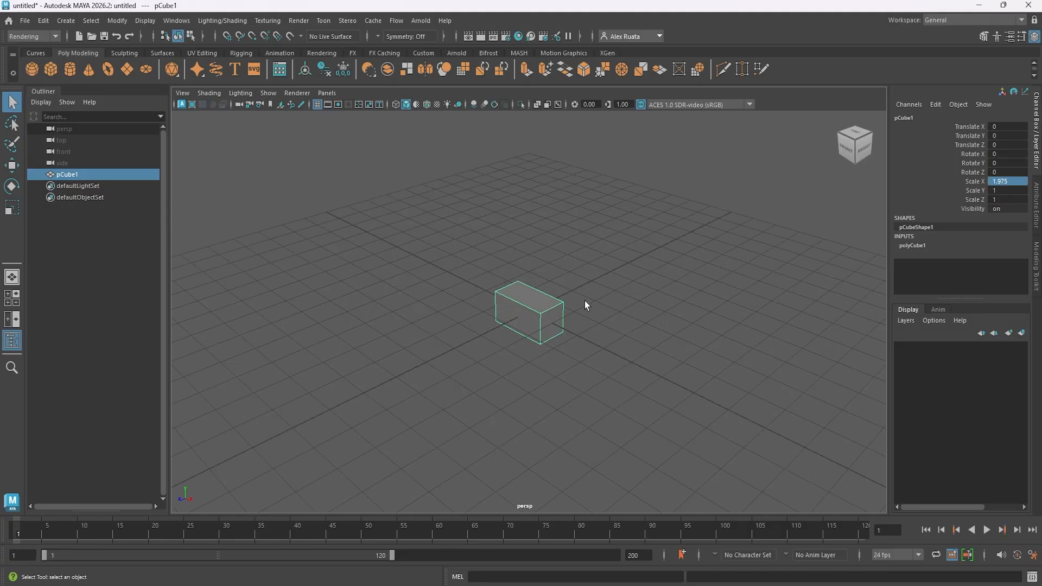
{"action": "left_click_drag", "start_coordinate": [585, 301], "coordinate": [636, 318], "text": "alt"}
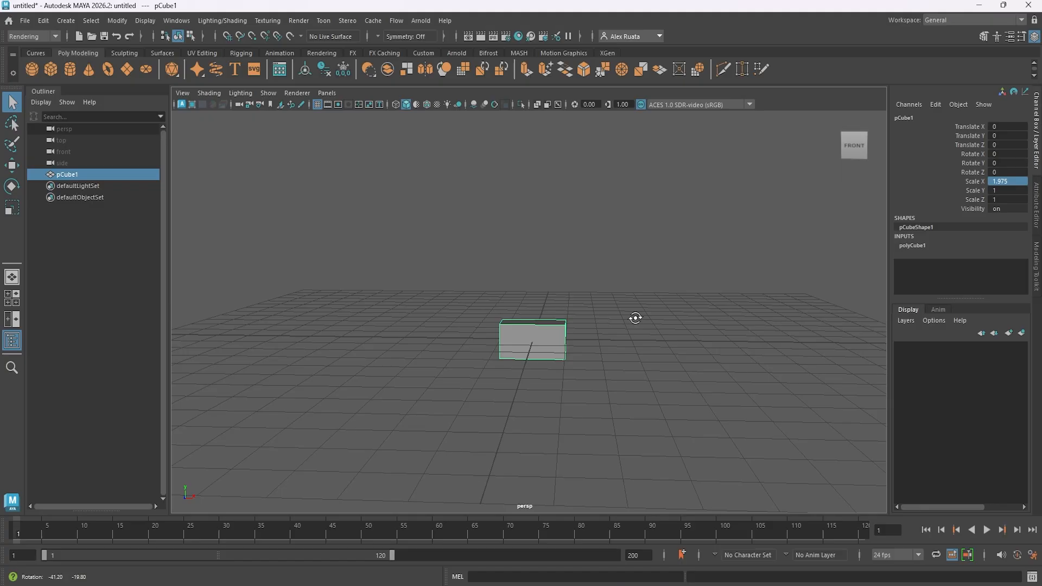
{"action": "key", "text": "space"}
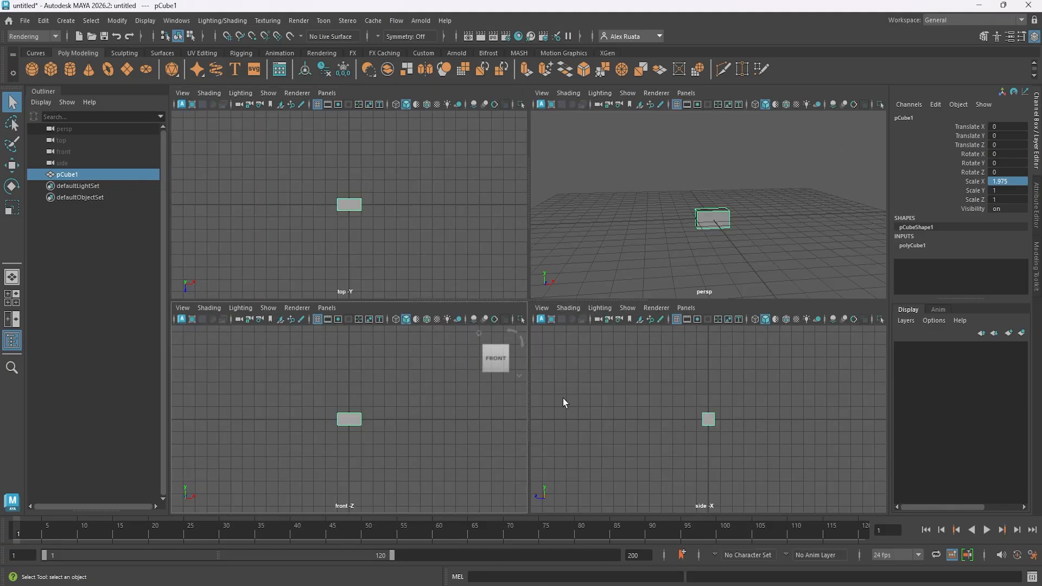
{"action": "key", "text": "space"}
{"action": "scroll", "coordinate": [566, 337], "scroll_direction": "up", "scroll_amount": 4}
{"action": "middle_click_drag", "start_coordinate": [579, 275], "coordinate": [582, 328], "text": "alt"}
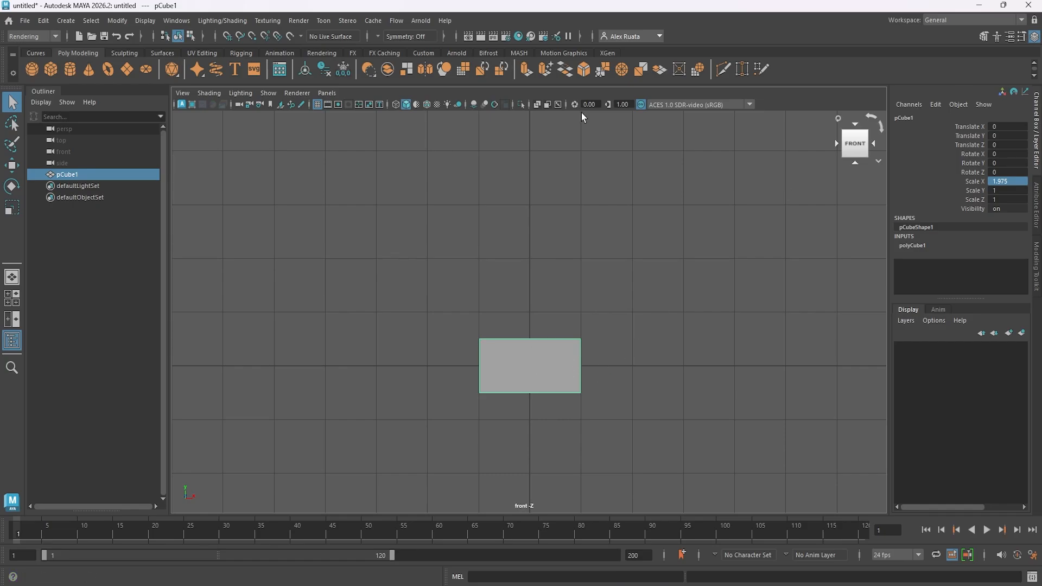
{"action": "double_click", "coordinate": [68, 176]}
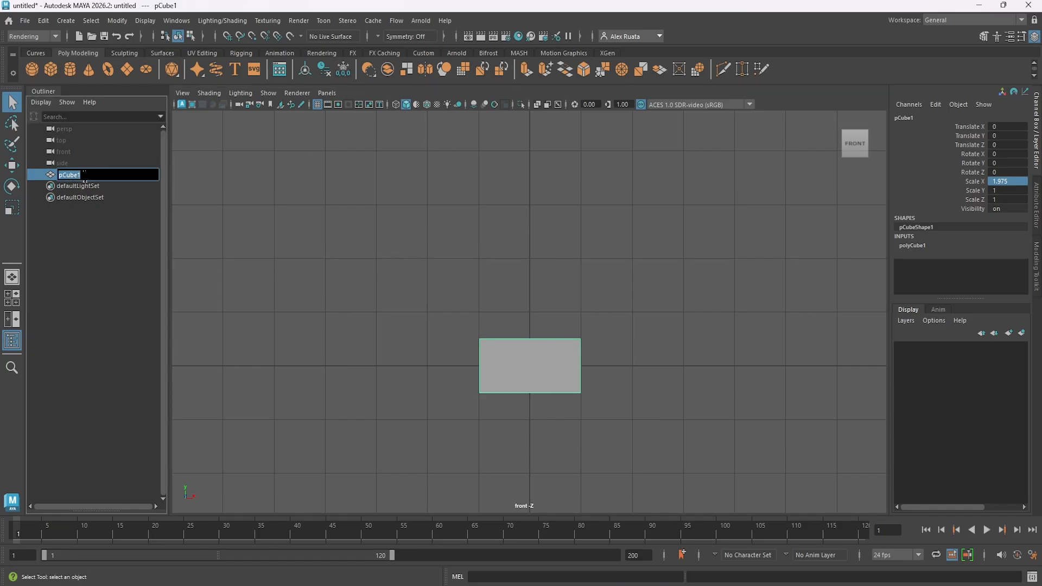
{"action": "type", "text": "Hips"}
{"action": "key", "text": "Return"}
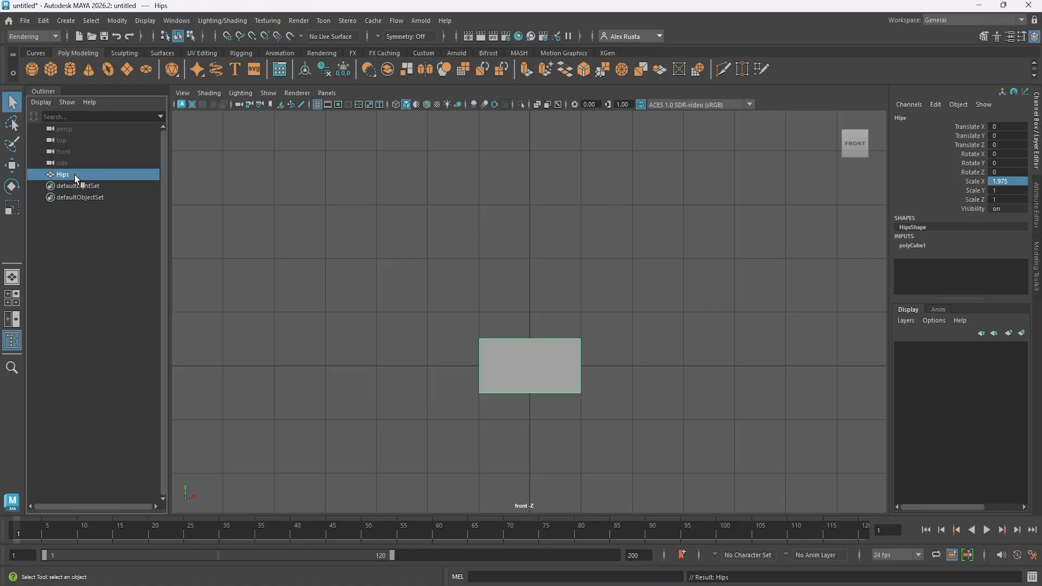
Create a polygon cylinder and raise it above the Hips block to a Translate Y of about 1.644
{"action": "left_click", "coordinate": [70, 69]}
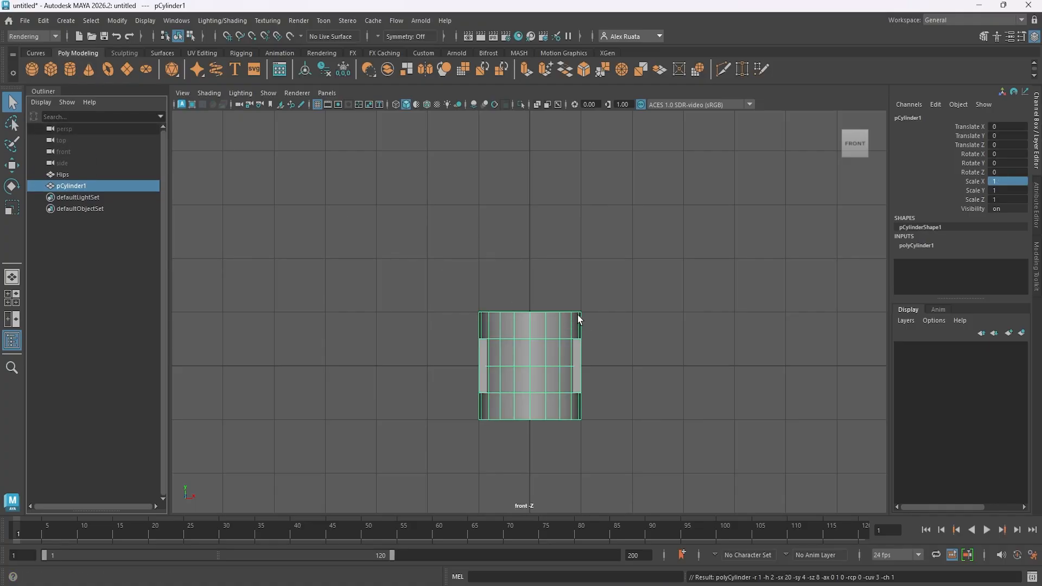
{"action": "key", "text": "w"}
{"action": "left_click_drag", "start_coordinate": [530, 313], "coordinate": [533, 226]}
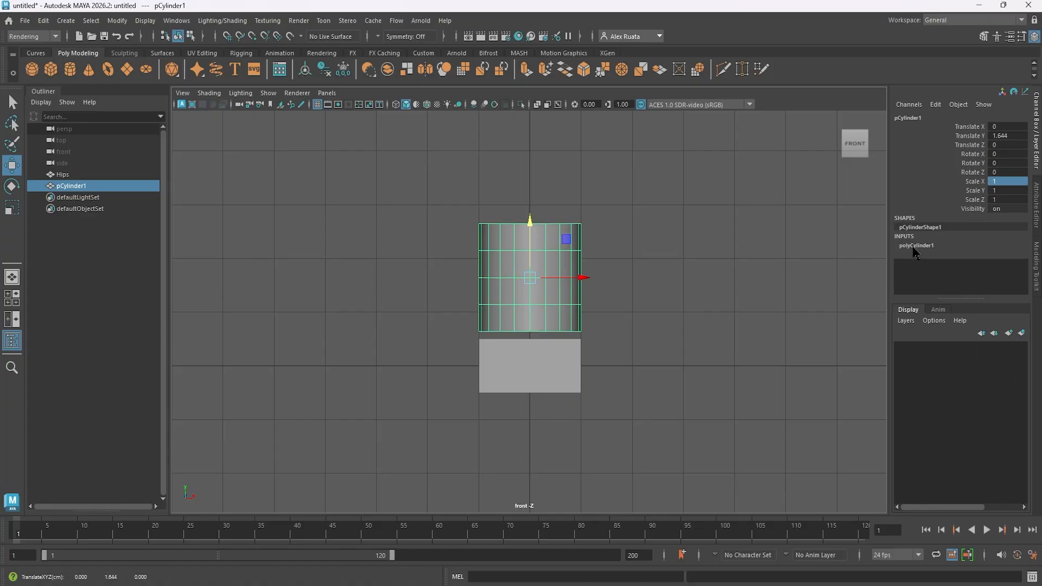
Set the cylinder's Scale Y to 0.545 and Scale Z to 0.565
{"action": "left_click", "coordinate": [916, 246]}
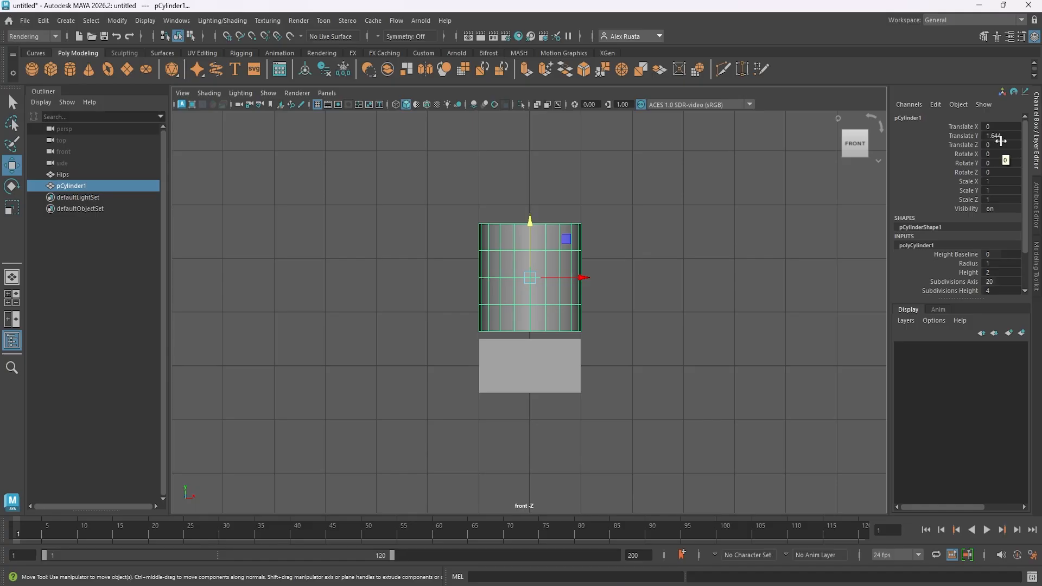
{"action": "double_click", "coordinate": [1000, 191]}
{"action": "type", "text": ".545"}
{"action": "key", "text": "Return"}
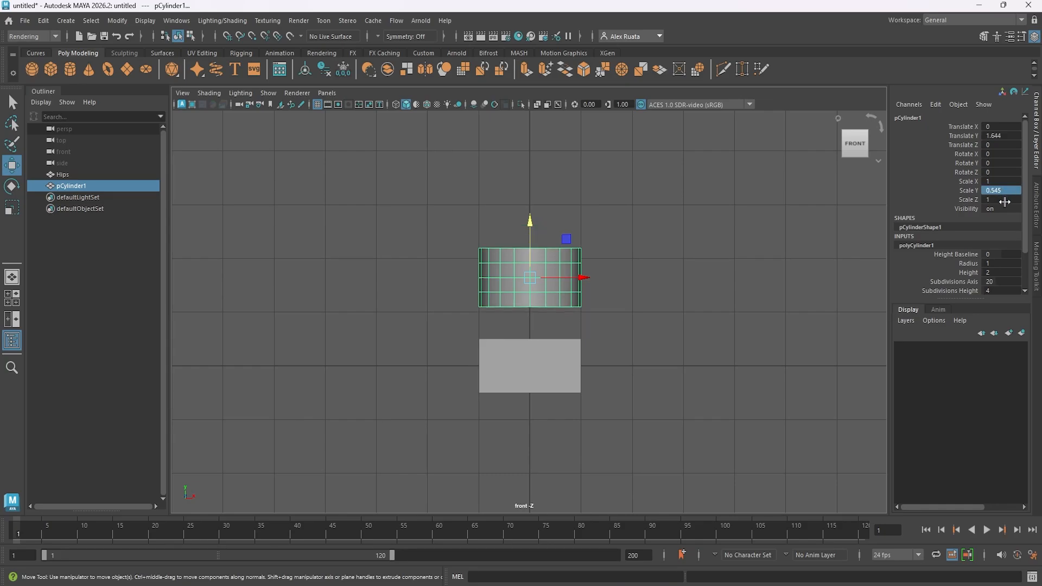
{"action": "double_click", "coordinate": [1004, 199]}
{"action": "type", "text": ".565"}
{"action": "key", "text": "Return"}
Lower the cylinder to just above the Hips, Translate Y about 1.125, and match its depth to the block with Scale Z about 0.496
{"action": "key", "text": "space"}
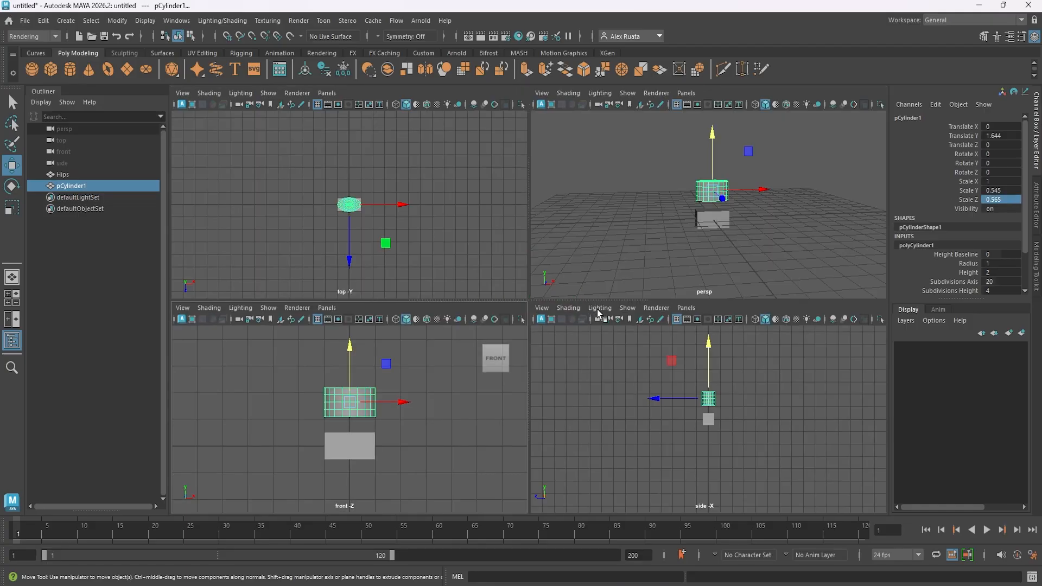
{"action": "scroll", "coordinate": [736, 405], "scroll_direction": "up", "scroll_amount": 9}
{"action": "middle_click_drag", "start_coordinate": [771, 363], "coordinate": [770, 444], "text": "alt"}
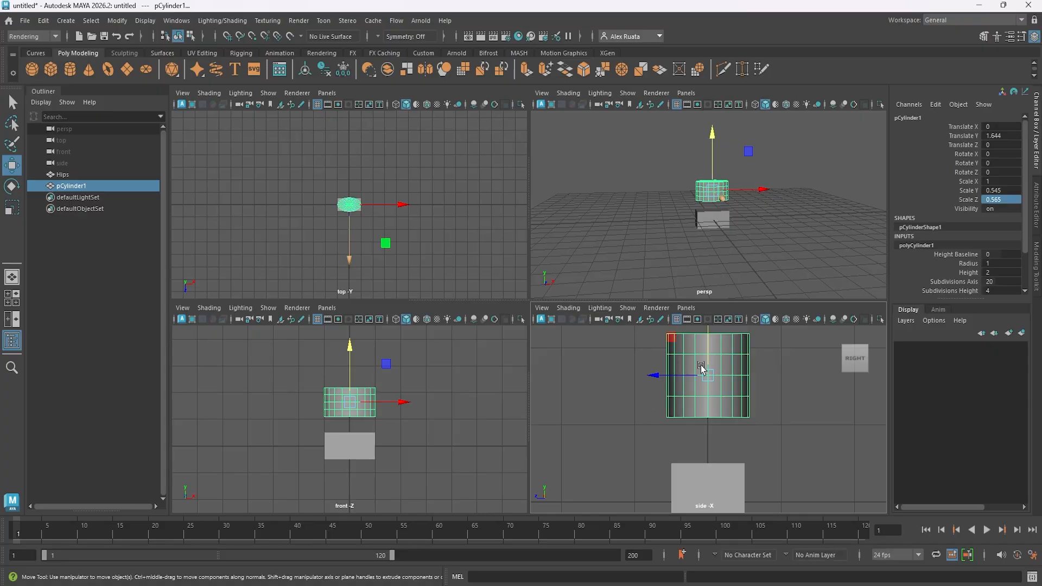
{"action": "left_click_drag", "start_coordinate": [708, 349], "coordinate": [711, 389]}
{"action": "key", "text": "r"}
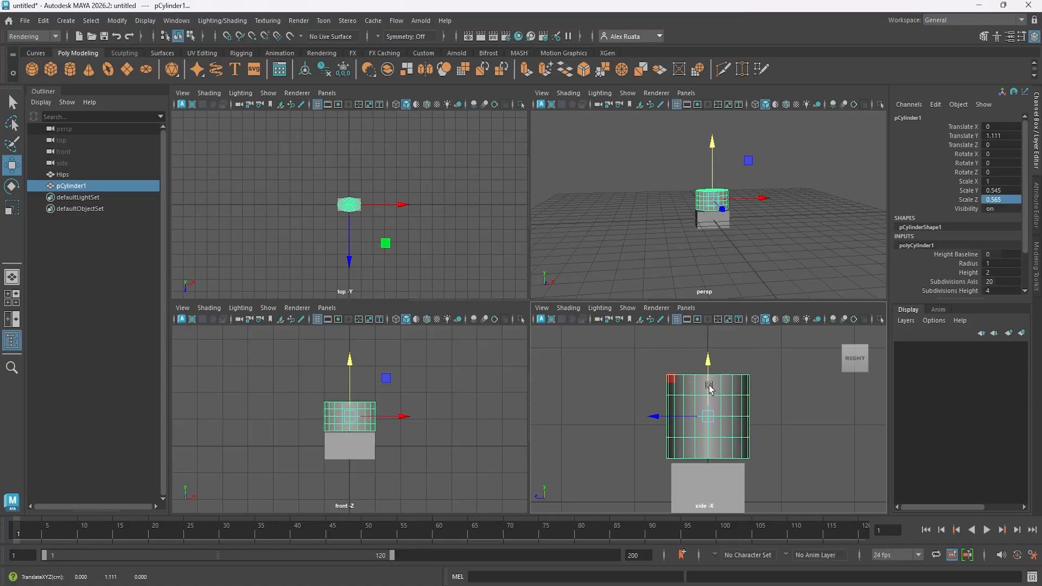
{"action": "left_click_drag", "start_coordinate": [671, 417], "coordinate": [667, 416]}
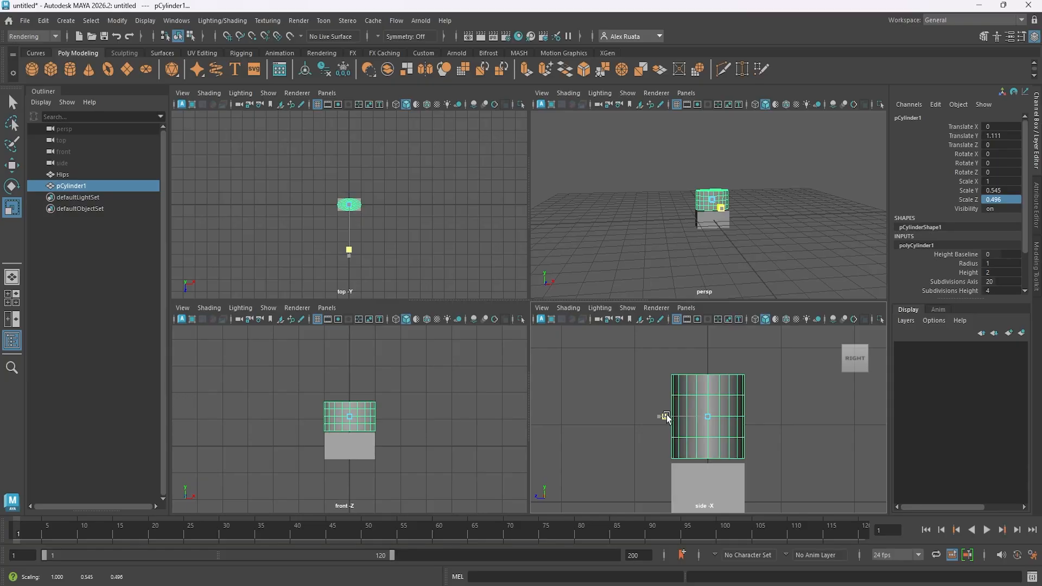
{"action": "key", "text": "w"}
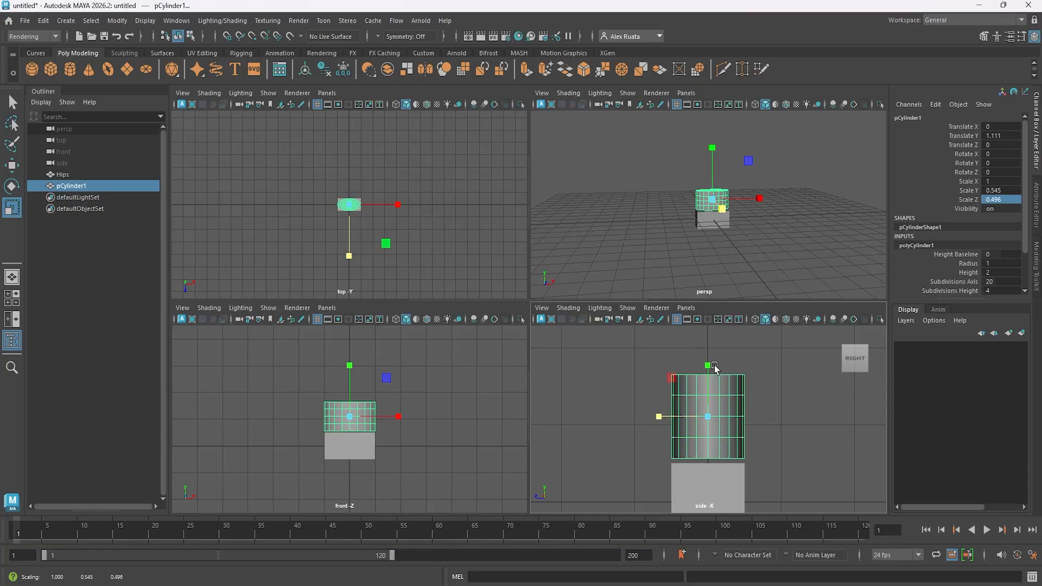
{"action": "left_click_drag", "start_coordinate": [709, 368], "coordinate": [710, 367]}
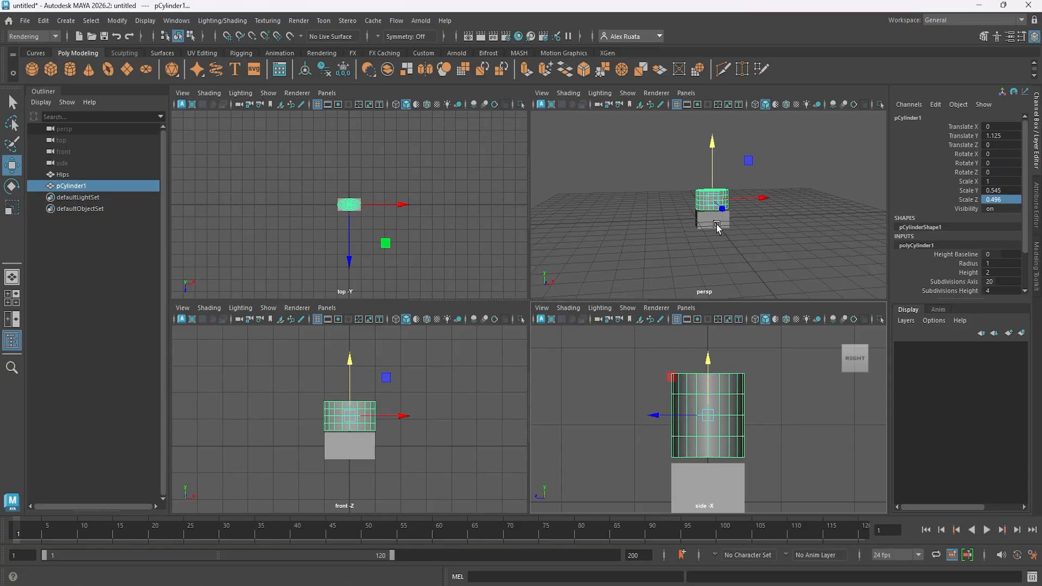
Rename the cylinder to Spine_01
{"action": "key", "text": "space"}
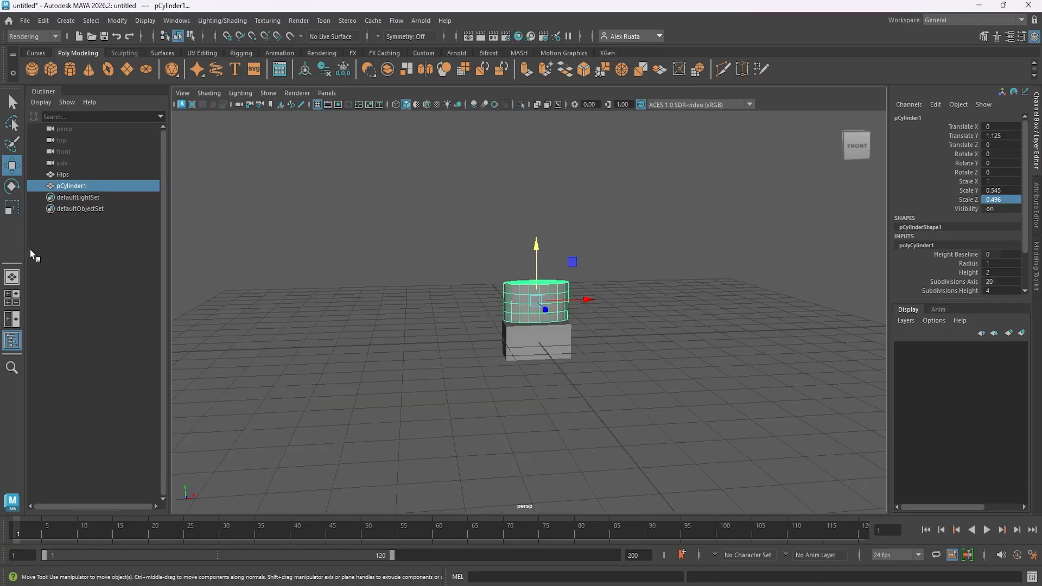
{"action": "double_click", "coordinate": [88, 186]}
{"action": "type", "text": "Spine"}
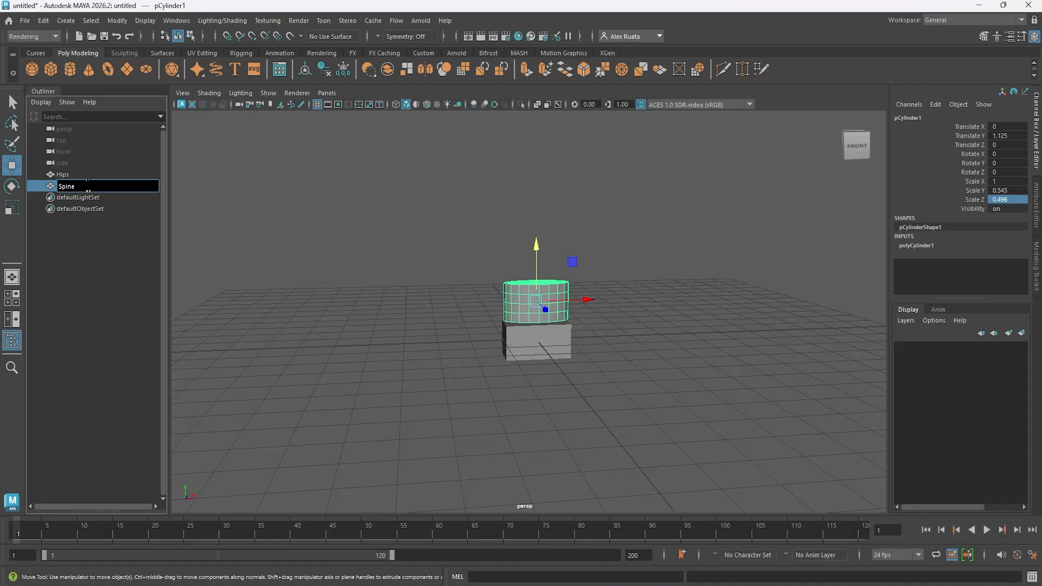
{"action": "type", "text": "_01"}
{"action": "key", "text": "Return"}
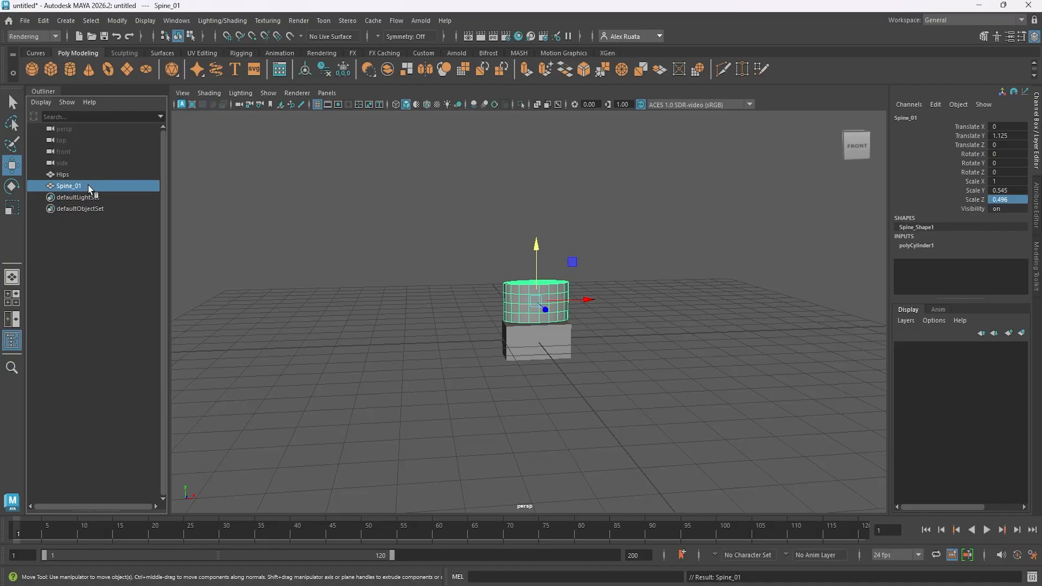
Move the pivot of Spine_01 down to the centre of its bottom face
{"action": "left_click", "coordinate": [66, 176]}
{"action": "left_click", "coordinate": [69, 186]}
{"action": "key", "text": "space"}
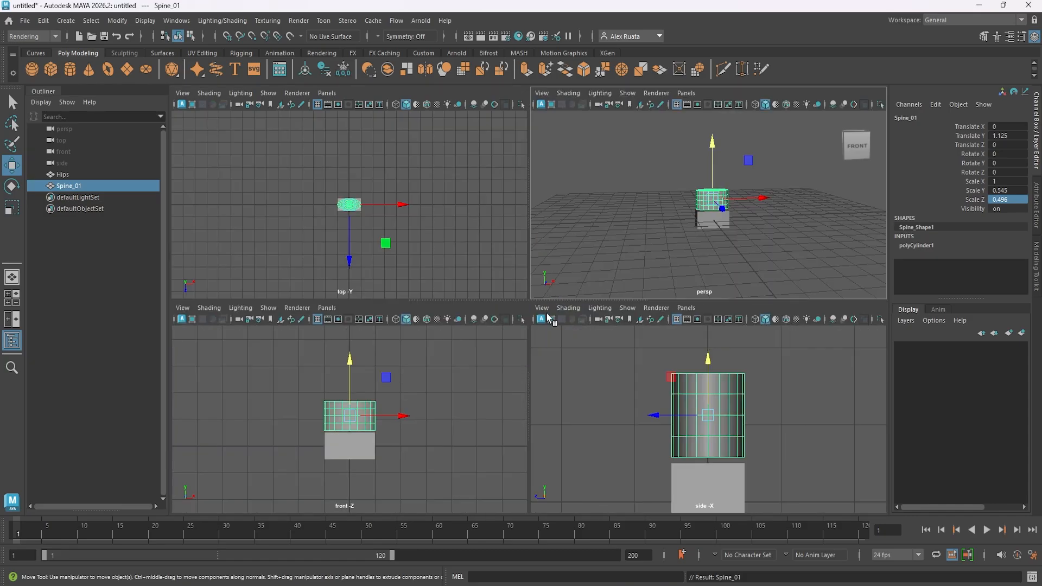
{"action": "key", "text": "space"}
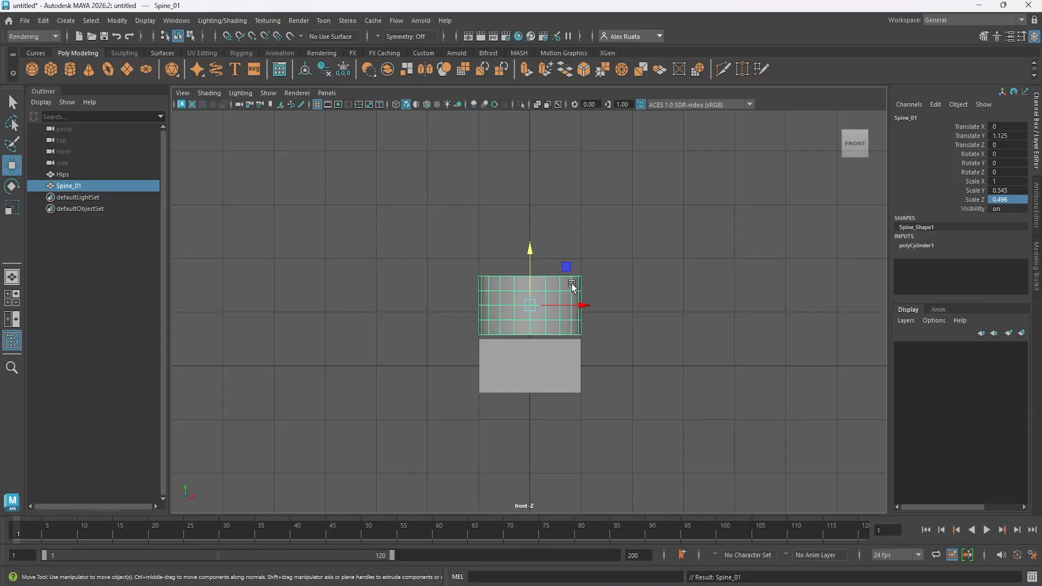
{"action": "key", "text": "d"}
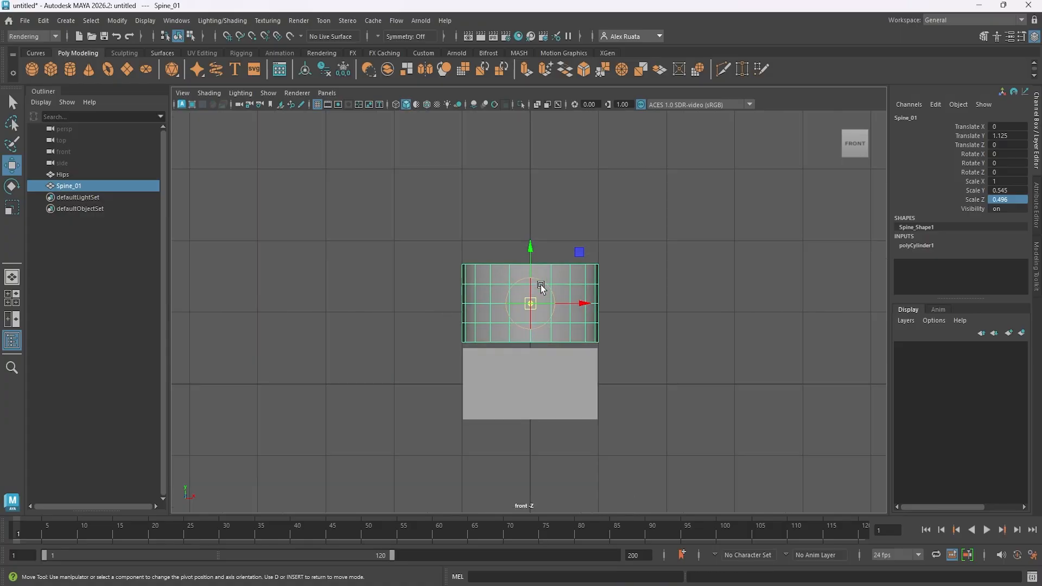
{"action": "scroll", "coordinate": [541, 293], "scroll_direction": "up", "scroll_amount": 3}
{"action": "scroll", "coordinate": [541, 294], "scroll_direction": "down", "scroll_amount": 3}
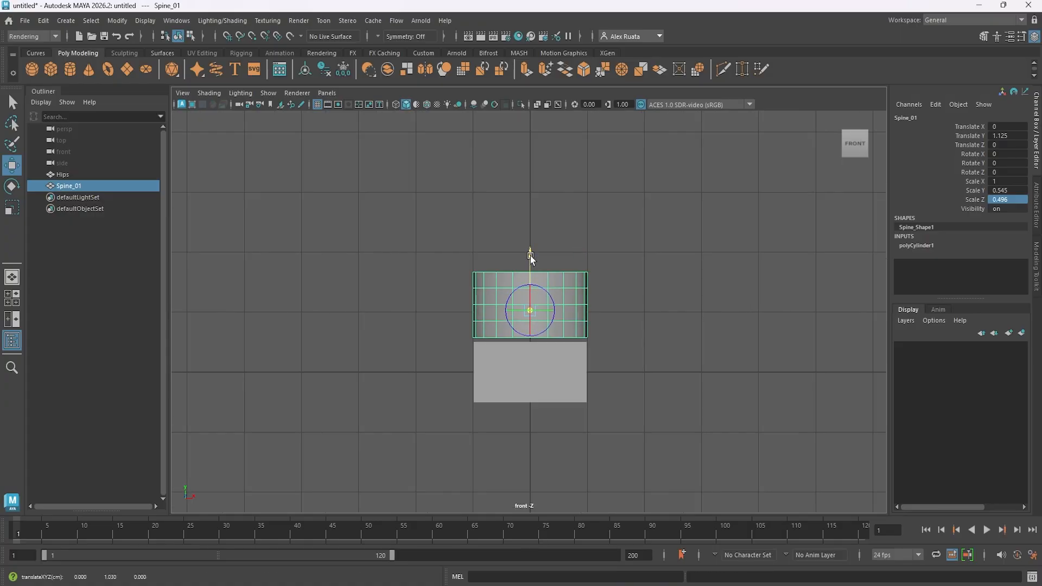
{"action": "left_click_drag", "start_coordinate": [530, 255], "coordinate": [526, 285]}
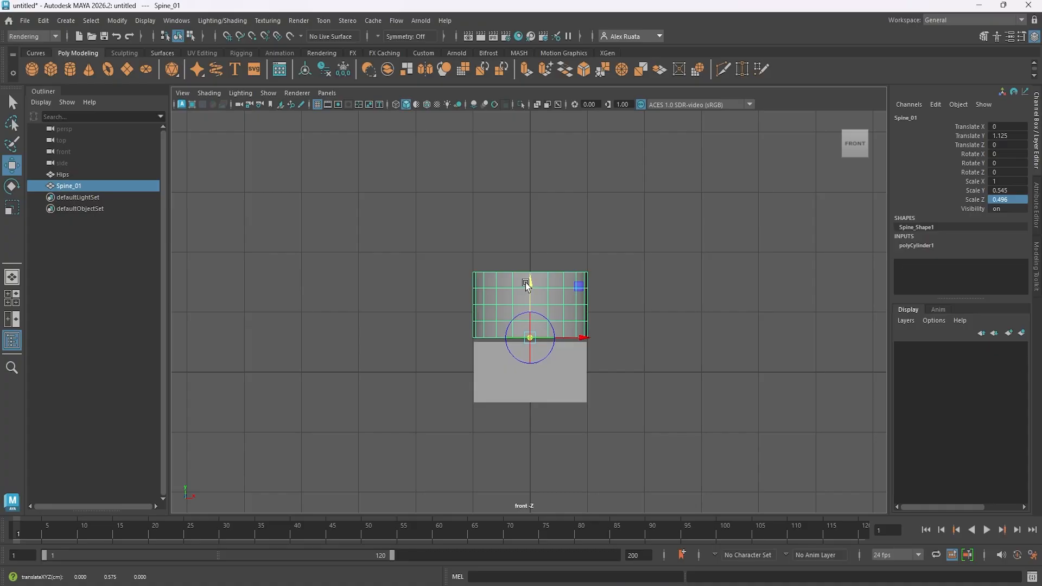
{"action": "key", "text": "d"}
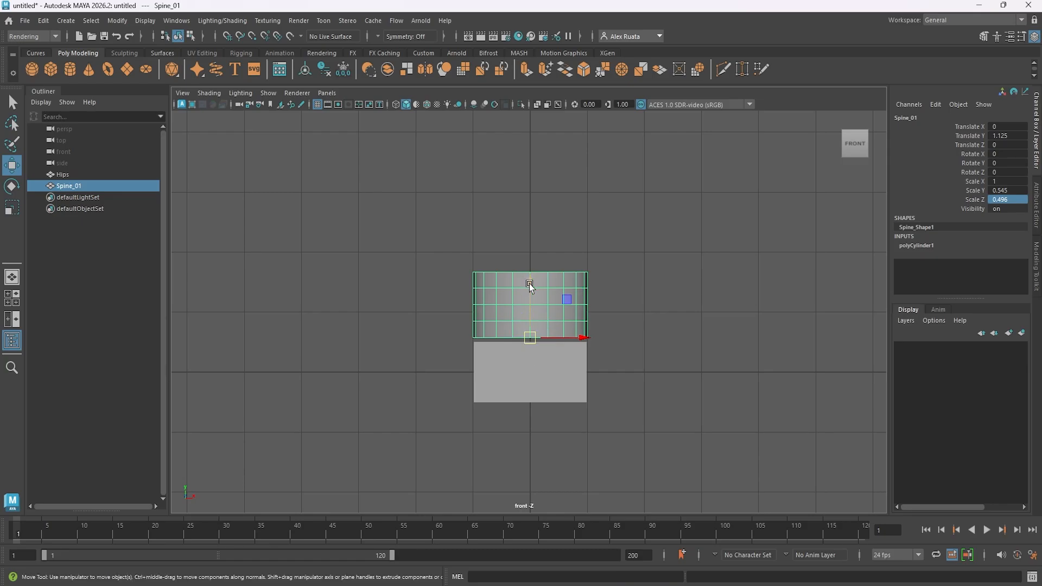
Duplicate Spine_01 and raise the copy directly above it to a Translate Y of about 2.286
{"action": "key", "text": "space"}
{"action": "key", "text": "space"}
{"action": "scroll", "coordinate": [657, 278], "scroll_direction": "up", "scroll_amount": 5}
{"action": "middle_click_drag", "start_coordinate": [642, 280], "coordinate": [638, 271], "text": "alt"}
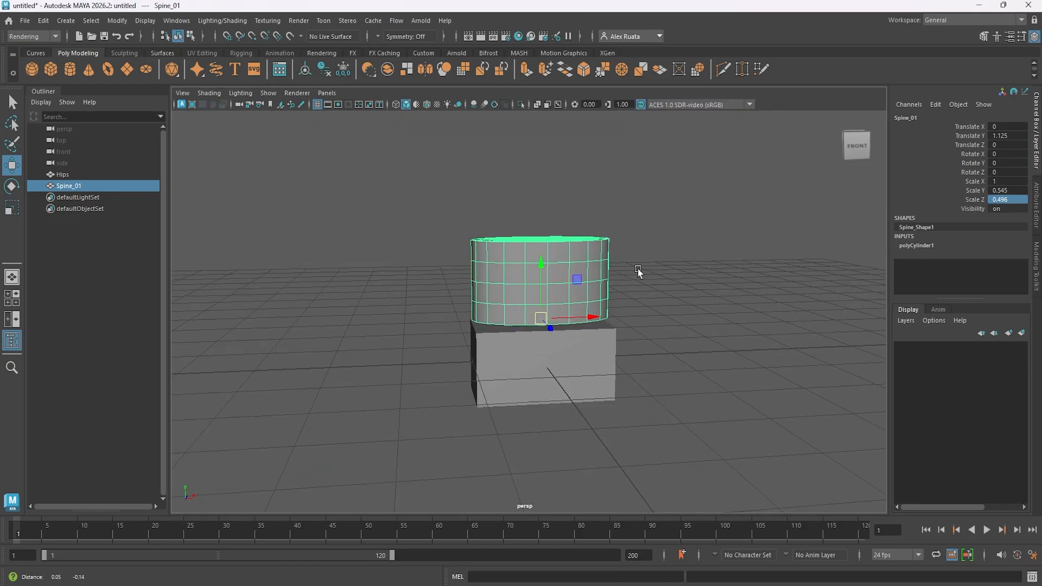
{"action": "left_click_drag", "start_coordinate": [638, 271], "coordinate": [626, 346], "text": "alt"}
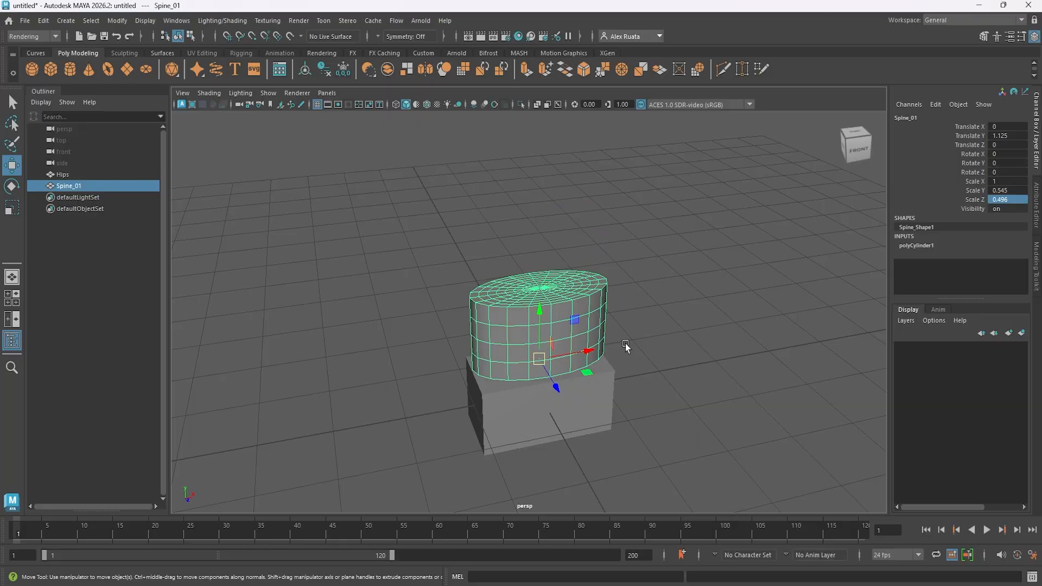
{"action": "key", "text": "ctrl+d"}
{"action": "left_click_drag", "start_coordinate": [538, 311], "coordinate": [550, 239]}
Duplicate Spine_02 and stack the copy above it at a Translate Y of about 3.426
{"action": "key", "text": "space"}
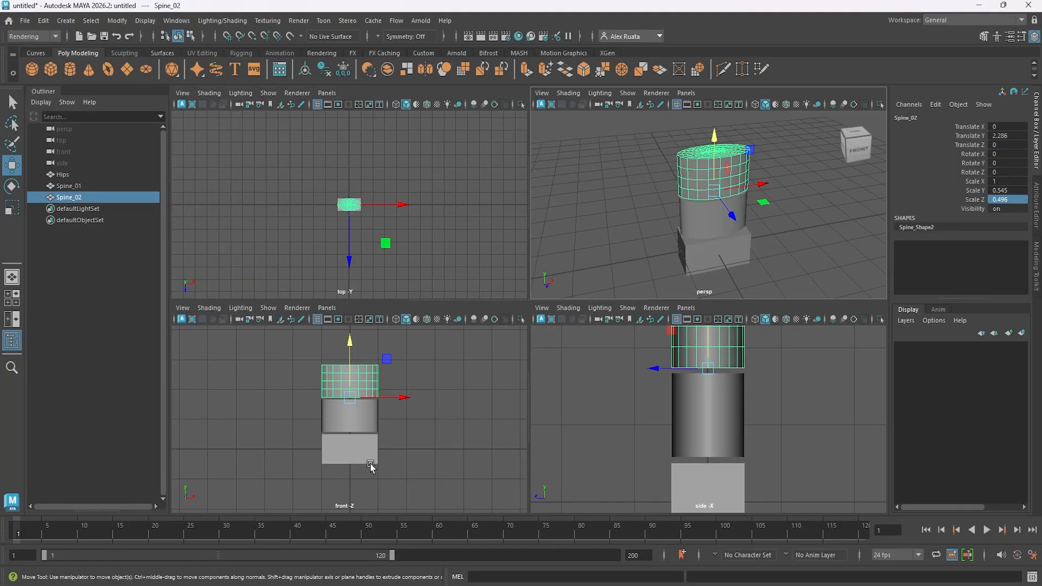
{"action": "key", "text": "space"}
{"action": "scroll", "coordinate": [628, 340], "scroll_direction": "up", "scroll_amount": 3}
{"action": "left_click_drag", "start_coordinate": [523, 263], "coordinate": [537, 163]}
{"action": "key", "text": "ctrl+d"}
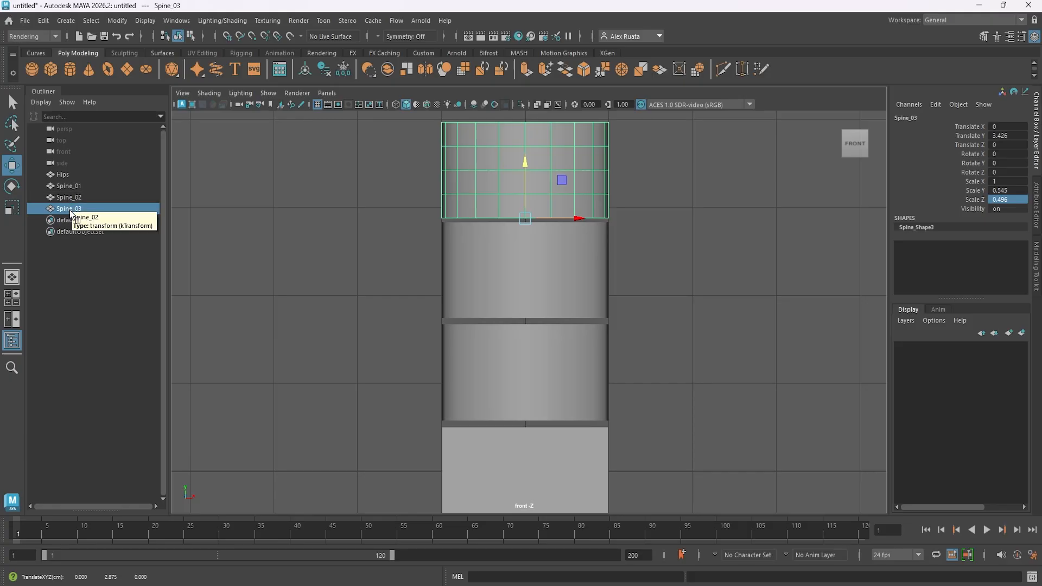
Widen the middle segment, Spine_02, to a Scale X of about 1.08
{"action": "left_click", "coordinate": [532, 265]}
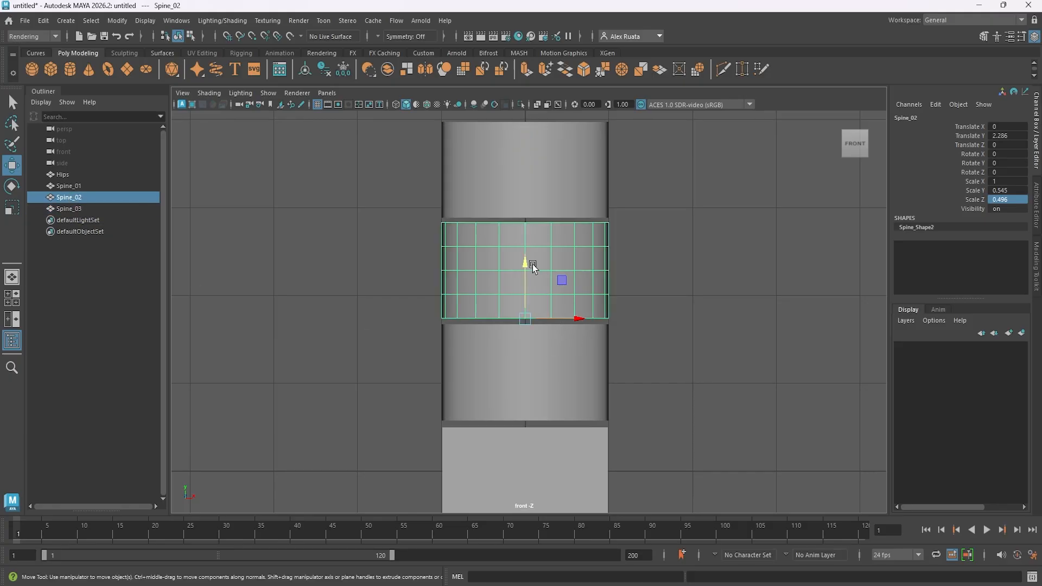
{"action": "key", "text": "space"}
{"action": "key", "text": "space"}
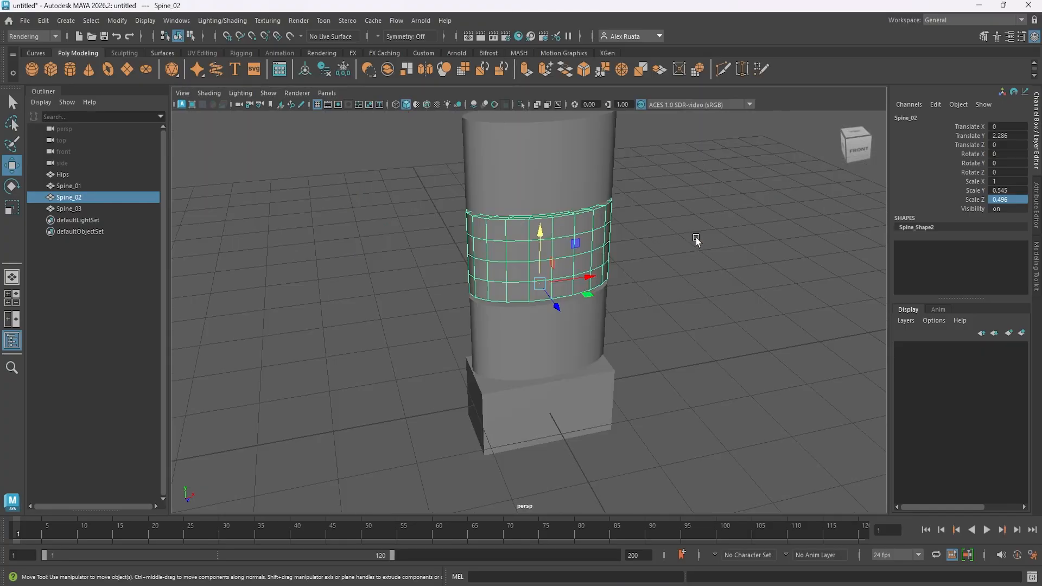
{"action": "key", "text": "r"}
{"action": "left_click_drag", "start_coordinate": [587, 279], "coordinate": [593, 282]}
Widen the top segment, Spine_03, along X so it is slightly wider than Spine_02, and deselect it
{"action": "middle_click_drag", "start_coordinate": [667, 279], "coordinate": [685, 347], "text": "alt"}
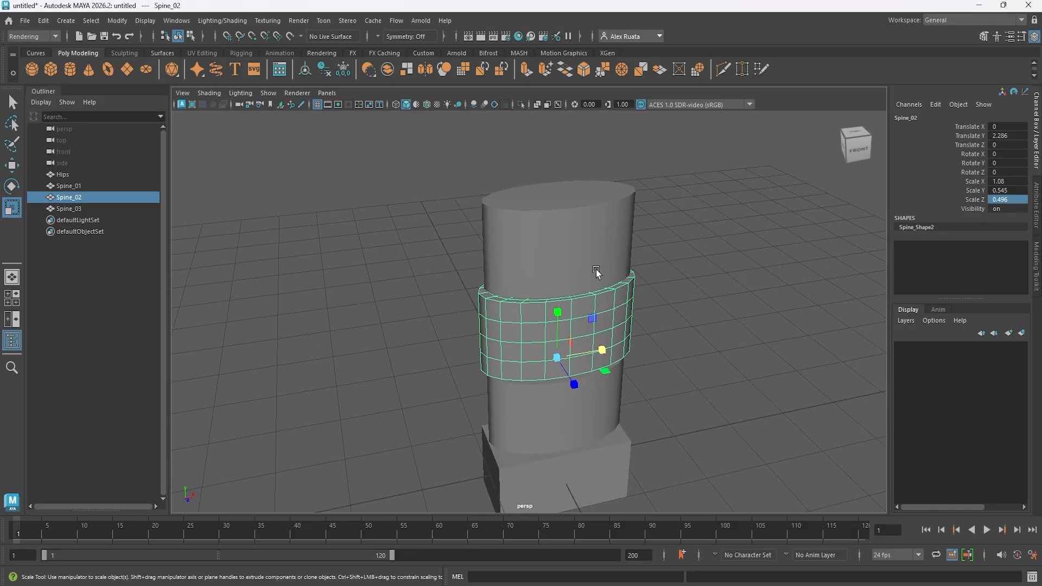
{"action": "left_click", "coordinate": [584, 235]}
{"action": "left_click_drag", "start_coordinate": [603, 272], "coordinate": [609, 275]}
{"action": "left_click", "coordinate": [727, 324]}
{"action": "left_click_drag", "start_coordinate": [728, 323], "coordinate": [582, 316], "text": "alt"}
{"action": "key", "text": "space"}
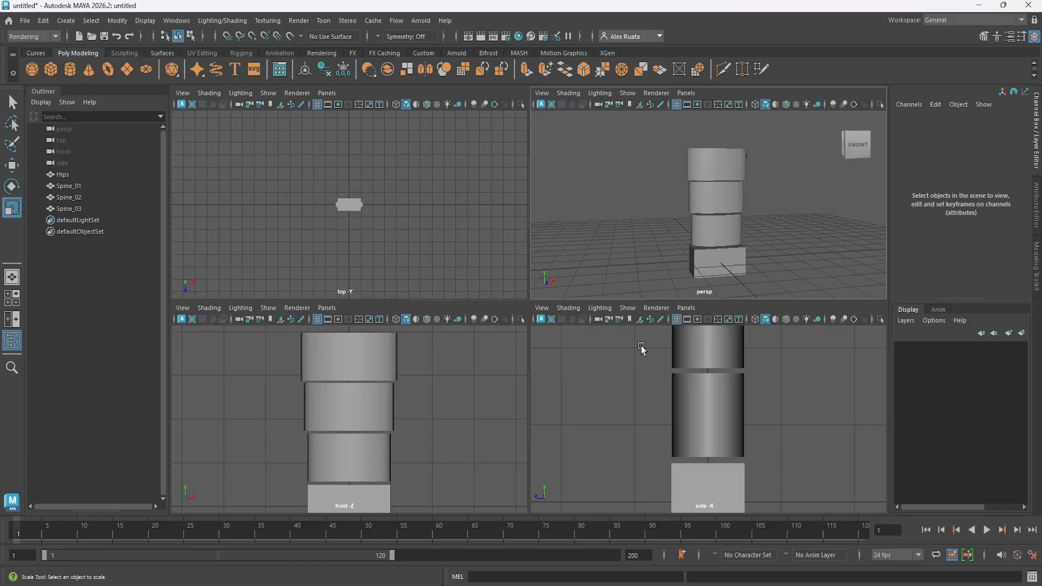
Scale Spine_02 up slightly along Z so it is a bit deeper front to back than Spine_01
{"action": "left_click", "coordinate": [727, 419]}
{"action": "left_click_drag", "start_coordinate": [654, 468], "coordinate": [655, 466]}
{"action": "middle_click_drag", "start_coordinate": [780, 388], "coordinate": [771, 425], "text": "alt"}
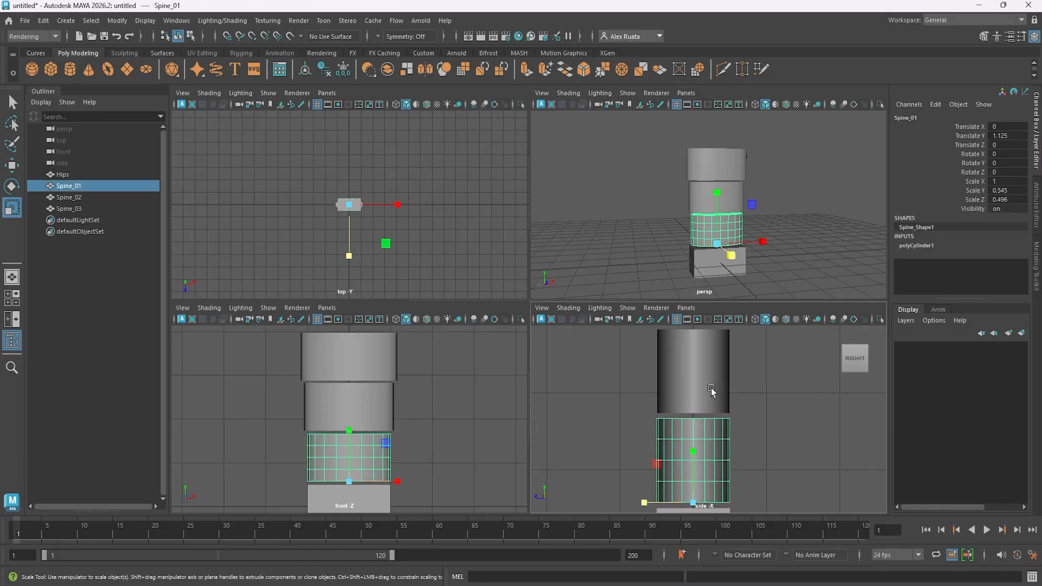
{"action": "left_click", "coordinate": [703, 383]}
{"action": "left_click_drag", "start_coordinate": [646, 414], "coordinate": [640, 414]}
Deepen the top segment, Spine_03, to a Scale Z of about 0.584
{"action": "middle_click_drag", "start_coordinate": [772, 402], "coordinate": [772, 489], "text": "alt"}
{"action": "left_click", "coordinate": [682, 380]}
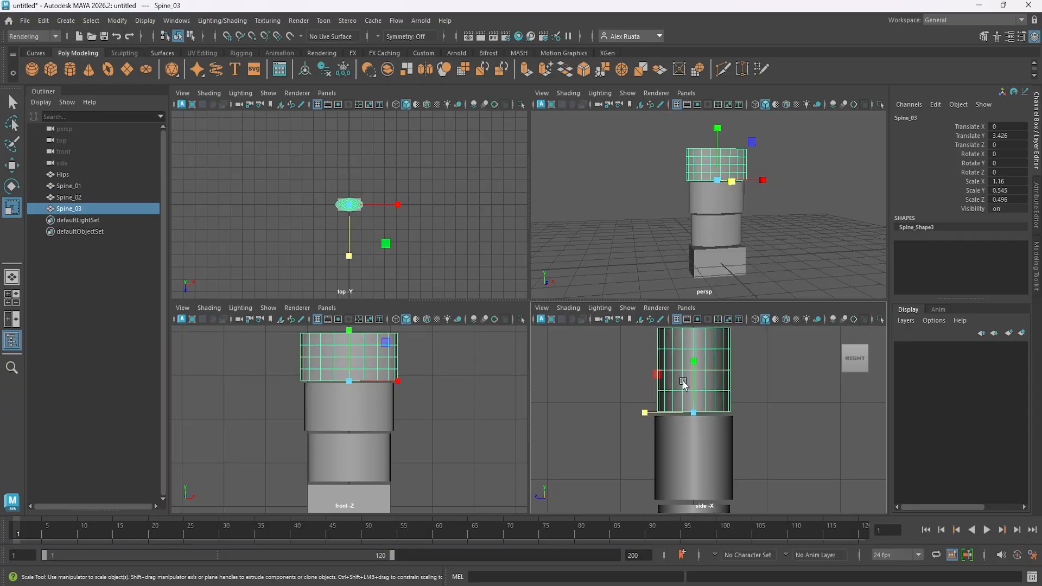
{"action": "left_click_drag", "start_coordinate": [644, 416], "coordinate": [636, 417]}
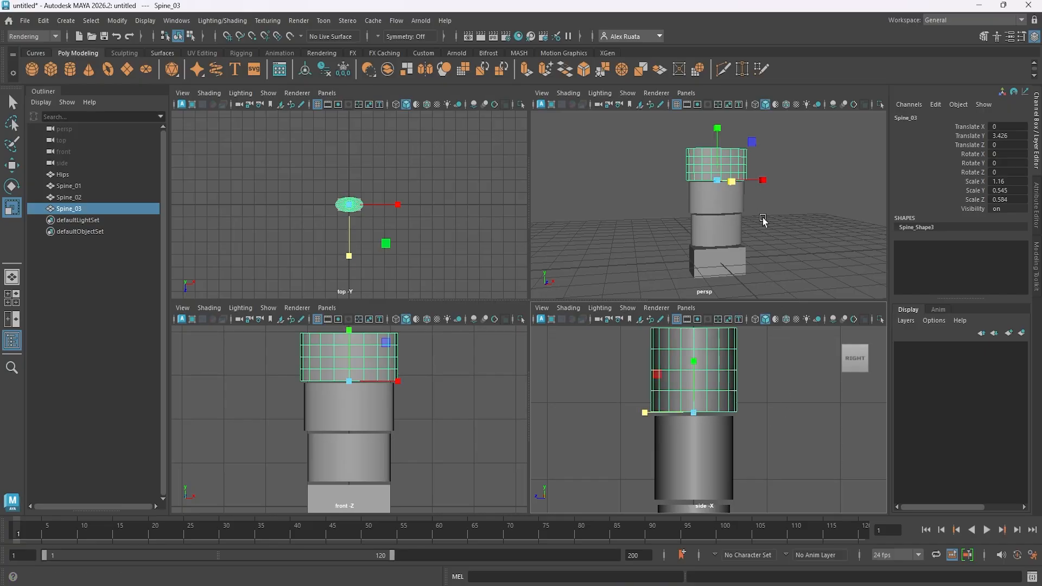
Create a polygon cylinder and raise it above the spine segments to a Translate Y of about 5.083
{"action": "key", "text": "space"}
{"action": "left_click_drag", "start_coordinate": [644, 272], "coordinate": [690, 328], "text": "alt"}
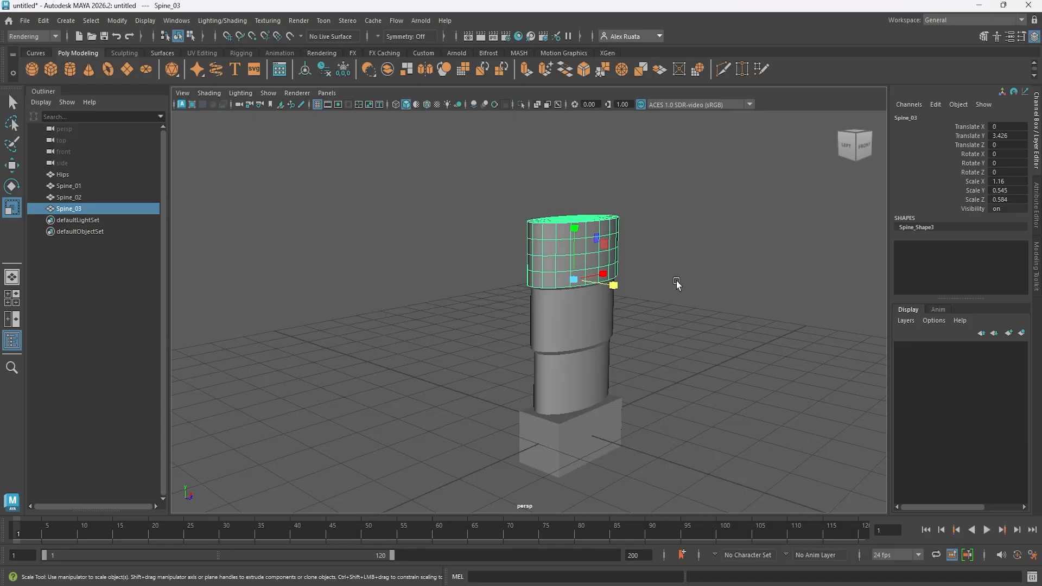
{"action": "middle_click_drag", "start_coordinate": [702, 277], "coordinate": [687, 302], "text": "alt"}
{"action": "left_click_drag", "start_coordinate": [687, 302], "coordinate": [654, 315], "text": "alt"}
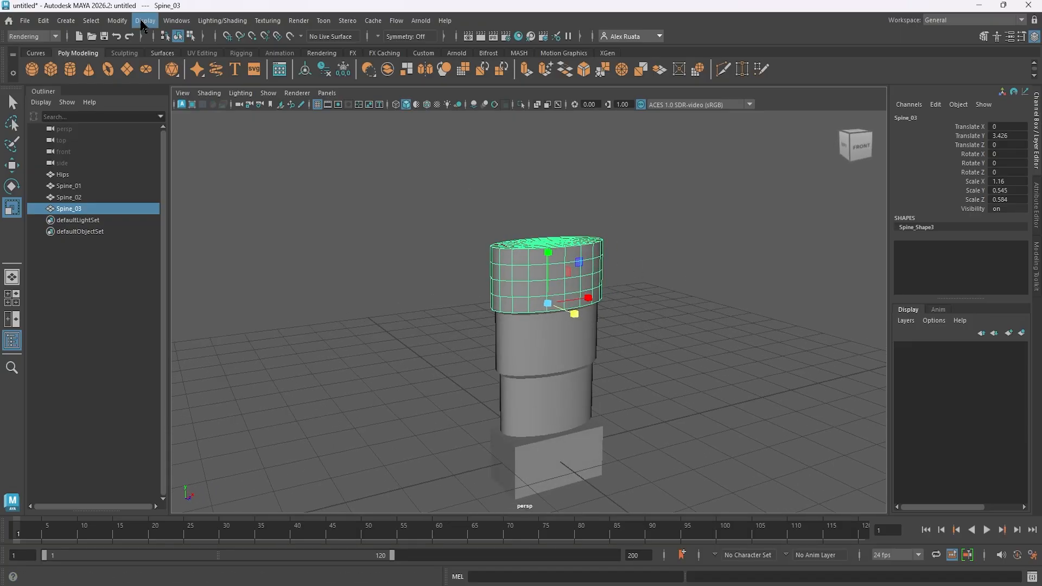
{"action": "left_click", "coordinate": [75, 65]}
{"action": "key", "text": "w"}
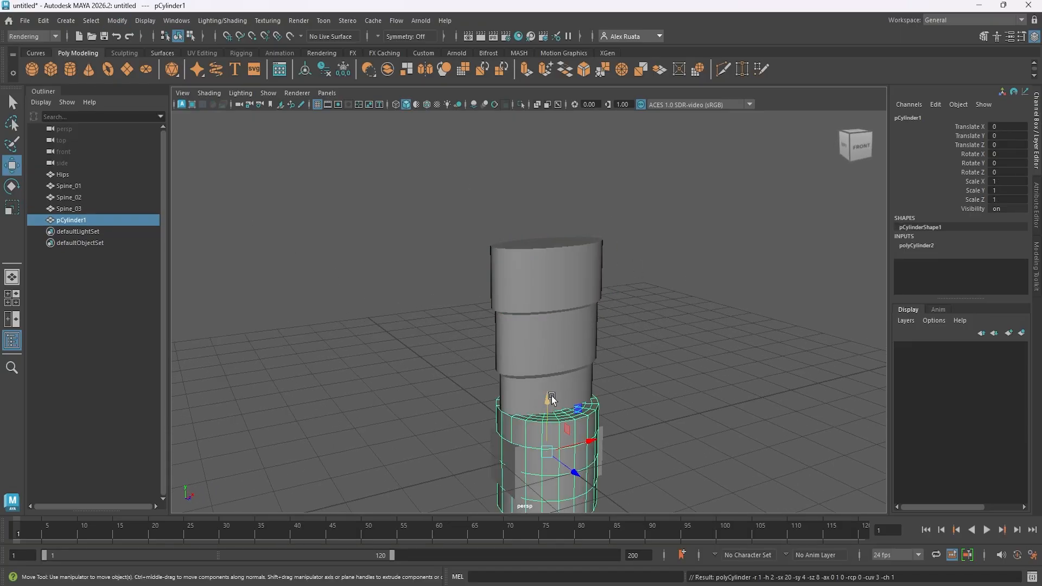
{"action": "left_click_drag", "start_coordinate": [548, 413], "coordinate": [528, 192]}
Set the new cylinder's Scale X to 0.35 and Scale Y to 0.6
{"action": "middle_click_drag", "start_coordinate": [596, 231], "coordinate": [597, 298], "text": "alt"}
{"action": "left_click_drag", "start_coordinate": [597, 298], "coordinate": [584, 307], "text": "alt"}
{"action": "right_click_drag", "start_coordinate": [583, 307], "coordinate": [685, 300], "text": "alt"}
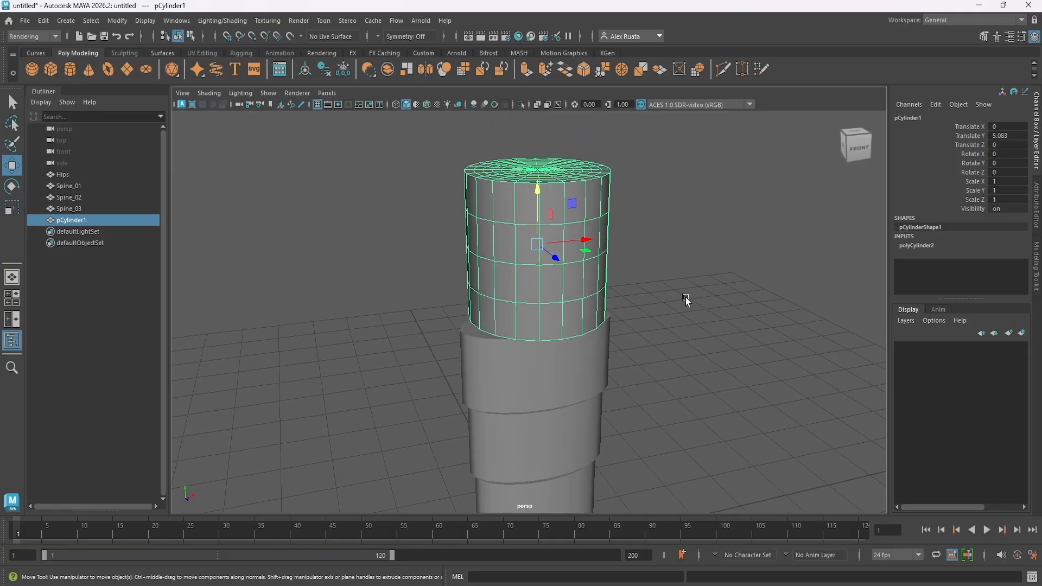
{"action": "double_click", "coordinate": [1010, 181]}
{"action": "type", "text": "0.35"}
{"action": "key", "text": "Return"}
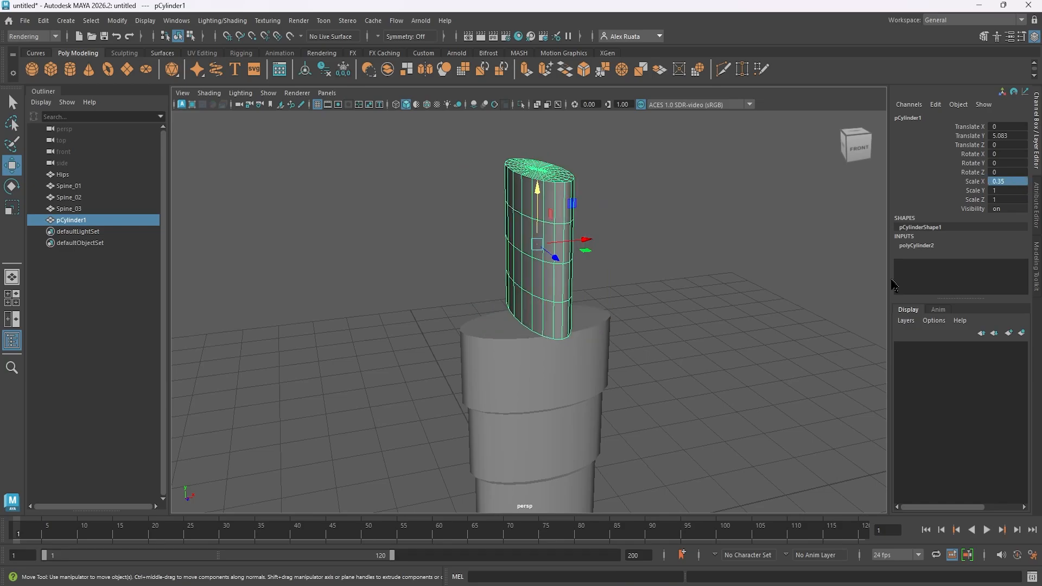
{"action": "middle_click_drag", "start_coordinate": [465, 287], "coordinate": [468, 314], "text": "alt"}
{"action": "left_click_drag", "start_coordinate": [468, 315], "coordinate": [511, 321], "text": "alt"}
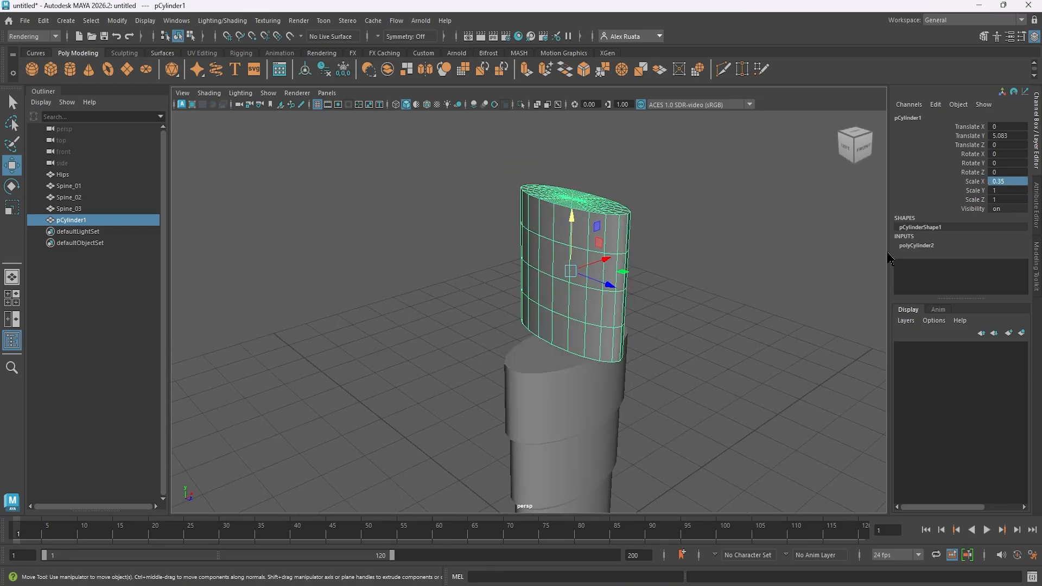
{"action": "double_click", "coordinate": [1010, 191]}
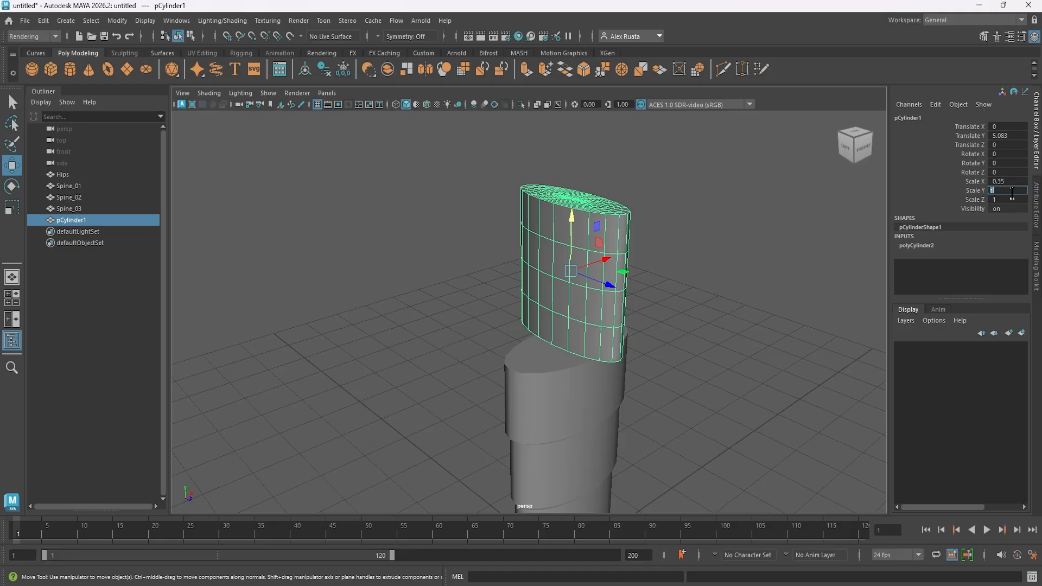
{"action": "type", "text": "0.6"}
{"action": "key", "text": "Return"}
Set the new cylinder's Scale Z to 0.35 to make it a narrow round neck
{"action": "middle_click_drag", "start_coordinate": [613, 293], "coordinate": [574, 311], "text": "alt"}
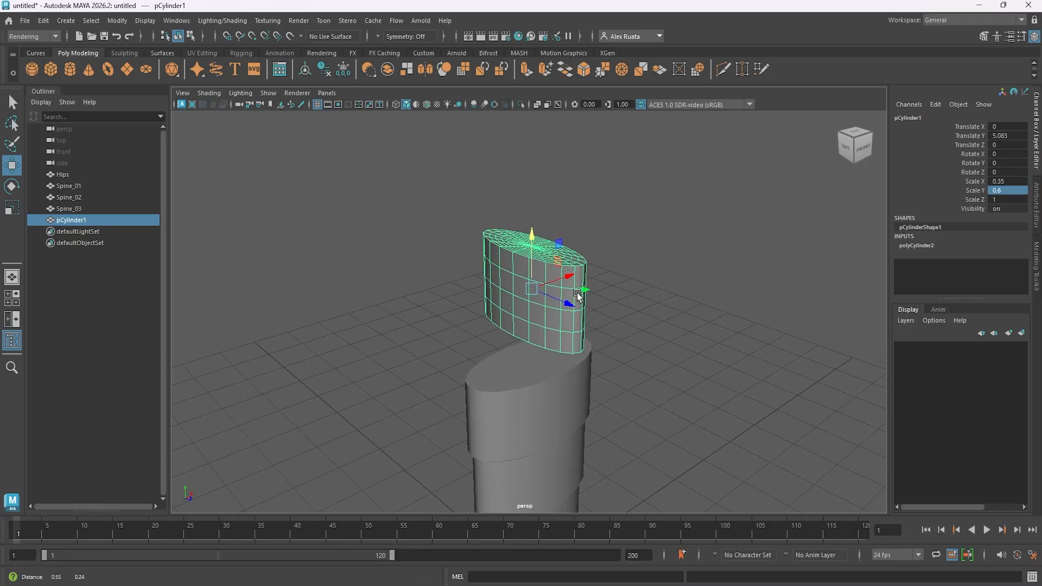
{"action": "left_click_drag", "start_coordinate": [573, 310], "coordinate": [632, 283], "text": "alt"}
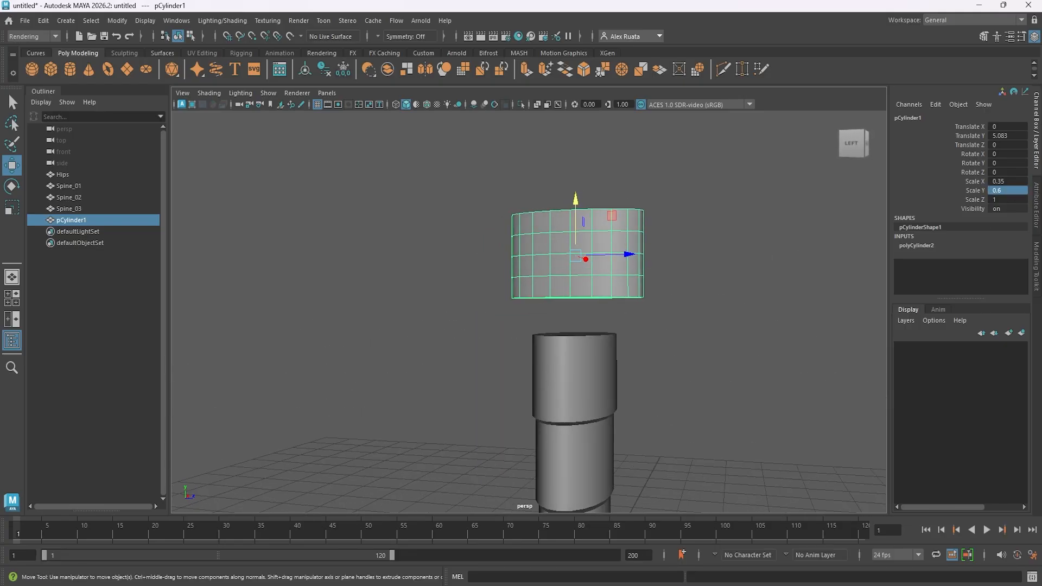
{"action": "double_click", "coordinate": [1011, 197]}
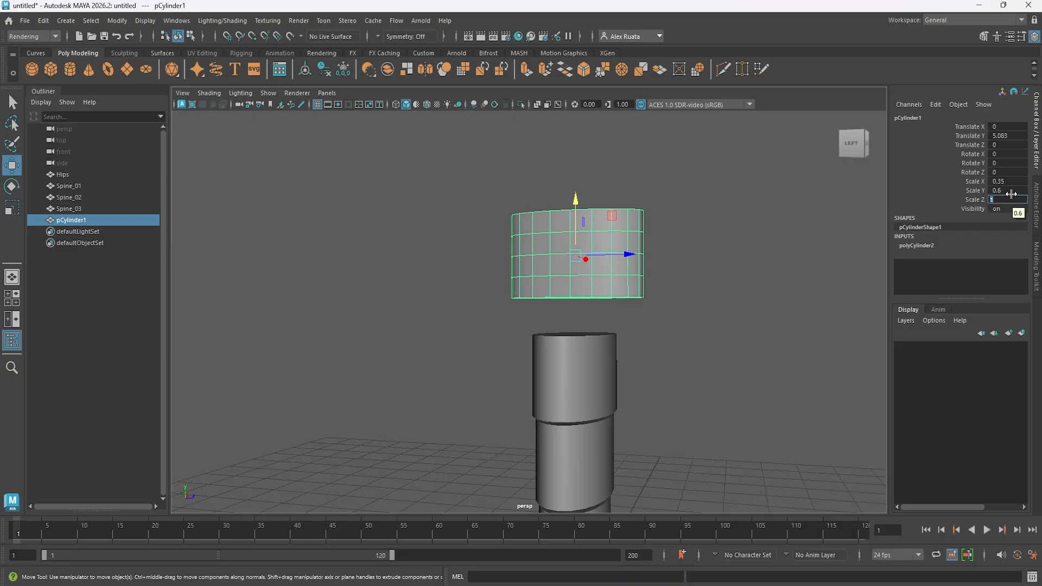
{"action": "key", "text": "BackSpace"}
{"action": "type", "text": "5"}
{"action": "key", "text": "Return"}
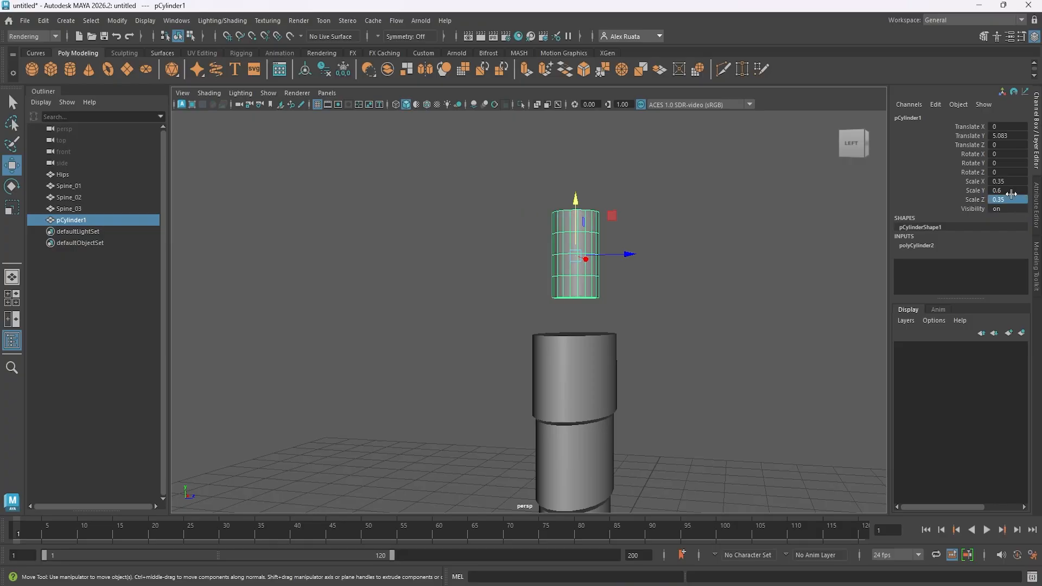
Lower the neck cylinder to just above Spine_03, at a Translate Y of about 4.641
{"action": "left_click_drag", "start_coordinate": [585, 320], "coordinate": [604, 341], "text": "alt"}
{"action": "left_click_drag", "start_coordinate": [591, 230], "coordinate": [592, 260]}
{"action": "key", "text": "space"}
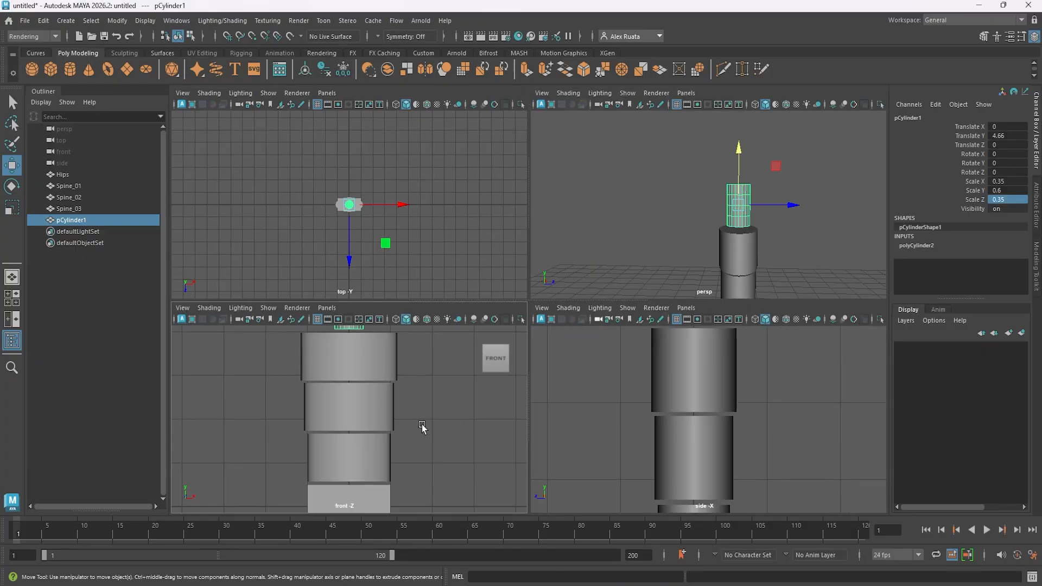
{"action": "key", "text": "space"}
{"action": "middle_click_drag", "start_coordinate": [539, 341], "coordinate": [553, 443], "text": "alt"}
{"action": "left_click_drag", "start_coordinate": [536, 195], "coordinate": [536, 198]}
{"action": "middle_click_drag", "start_coordinate": [619, 227], "coordinate": [621, 248], "text": "alt"}
{"action": "left_click_drag", "start_coordinate": [538, 217], "coordinate": [539, 218]}
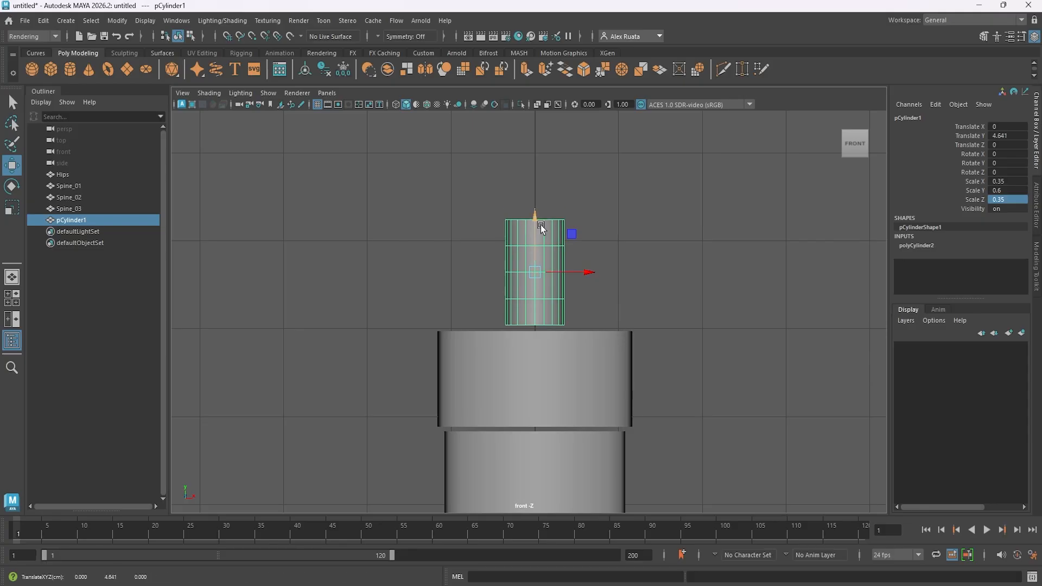
Examine in perspective how the neck cylinder sits on the top spine segment
{"action": "key", "text": "space"}
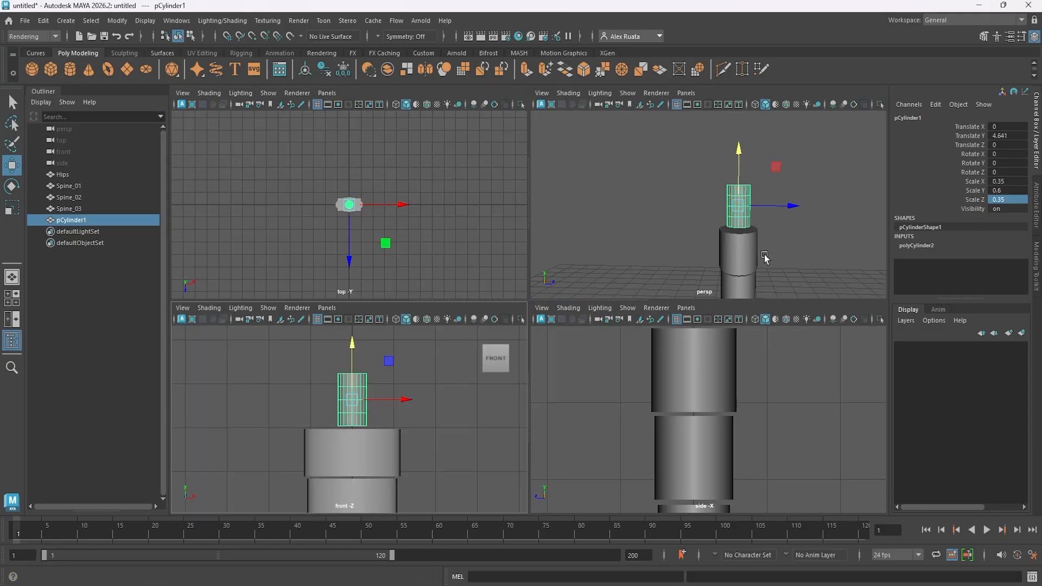
{"action": "left_click_drag", "start_coordinate": [746, 237], "coordinate": [536, 248], "text": "alt"}
{"action": "scroll", "coordinate": [595, 233], "scroll_direction": "down", "scroll_amount": 5}
{"action": "middle_click_drag", "start_coordinate": [693, 252], "coordinate": [689, 210], "text": "alt"}
{"action": "mouse_move", "coordinate": [689, 210]}
{"action": "left_mouse_down", "text": "alt"}
{"action": "mouse_move", "coordinate": [732, 208]}
{"action": "mouse_move", "coordinate": [696, 213]}
{"action": "left_mouse_up", "text": "alt"}
{"action": "middle_click_drag", "start_coordinate": [696, 213], "coordinate": [712, 266], "text": "alt"}
{"action": "right_click_drag", "start_coordinate": [711, 266], "coordinate": [1009, 249], "text": "alt"}
{"action": "middle_click_drag", "start_coordinate": [740, 236], "coordinate": [769, 152], "text": "alt"}
{"action": "left_click_drag", "start_coordinate": [750, 198], "coordinate": [769, 186], "text": "alt"}
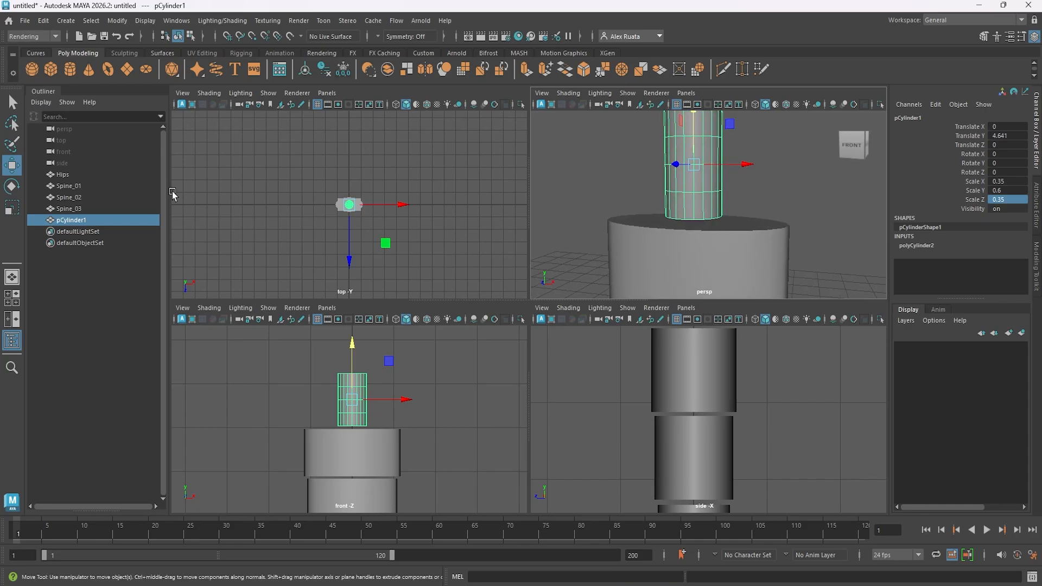
Rename the neck cylinder as Neck
{"action": "double_click", "coordinate": [92, 220]}
{"action": "type", "text": "Neck"}
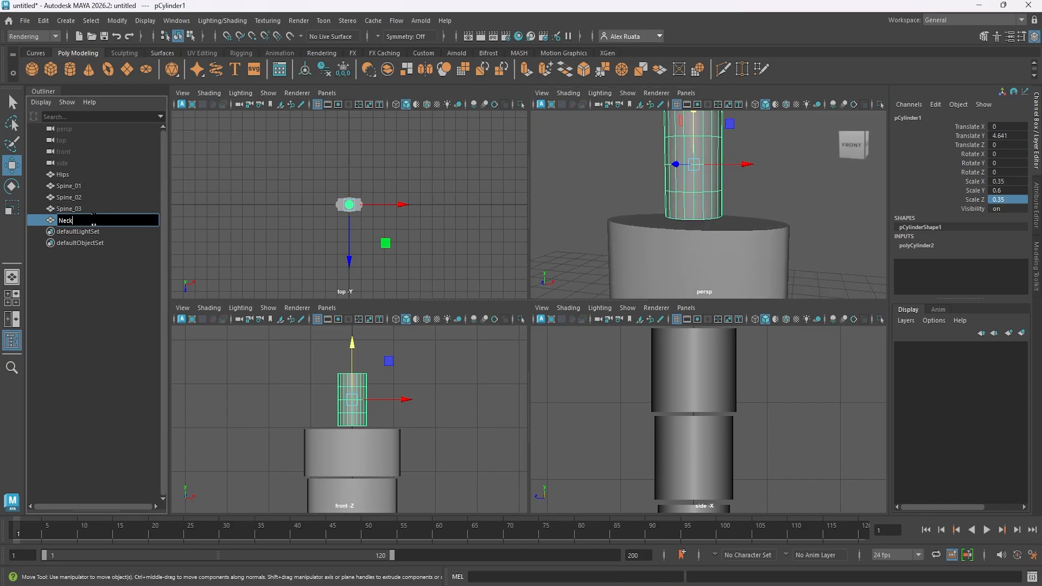
{"action": "key", "text": "Return"}
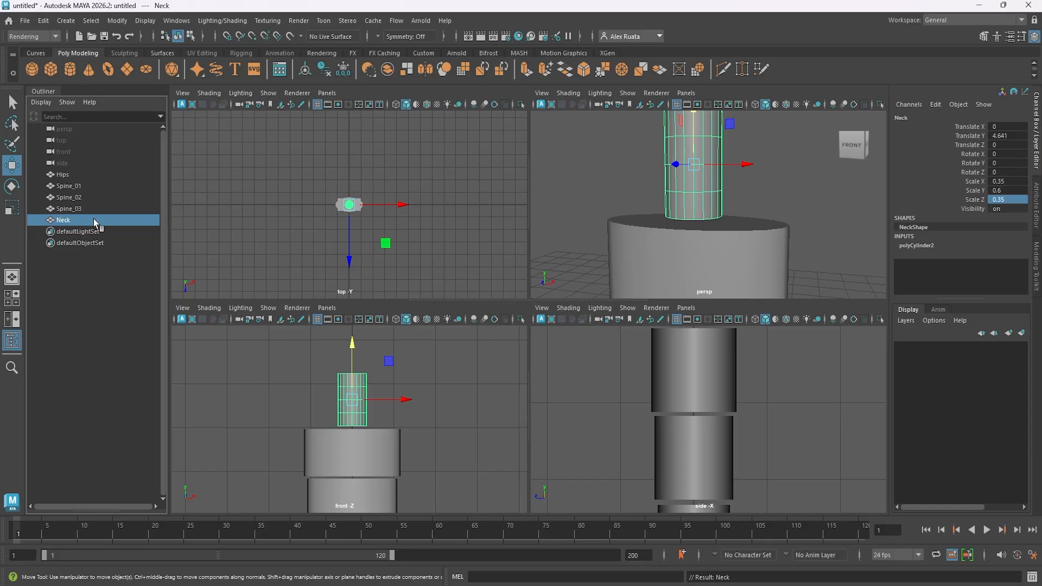
Create a polygon sphere for the head and raise it above the neck to a Translate Y of about 6.335
{"action": "scroll", "coordinate": [718, 217], "scroll_direction": "down", "scroll_amount": 8}
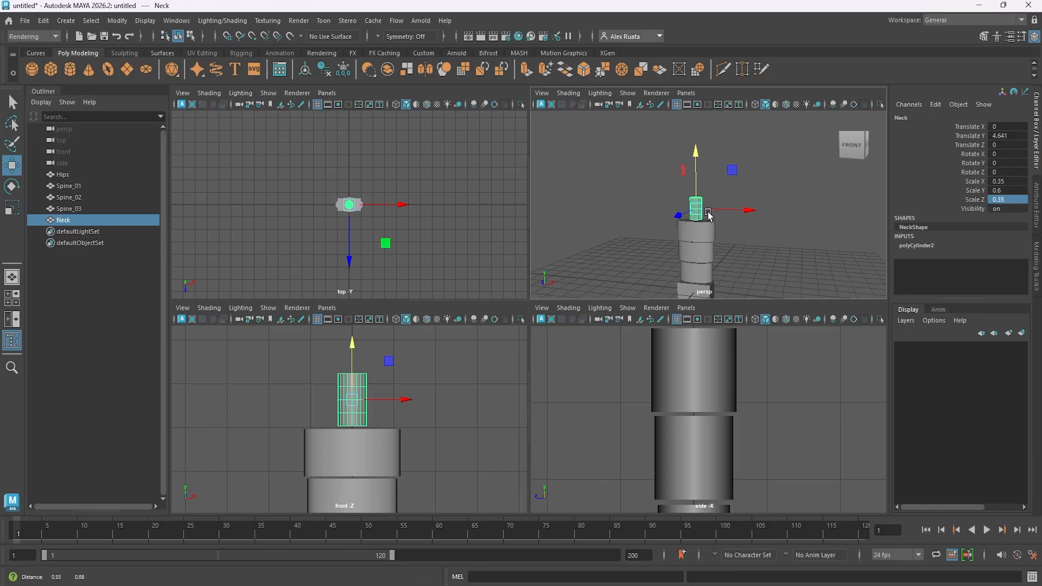
{"action": "left_click_drag", "start_coordinate": [707, 220], "coordinate": [716, 231], "text": "alt"}
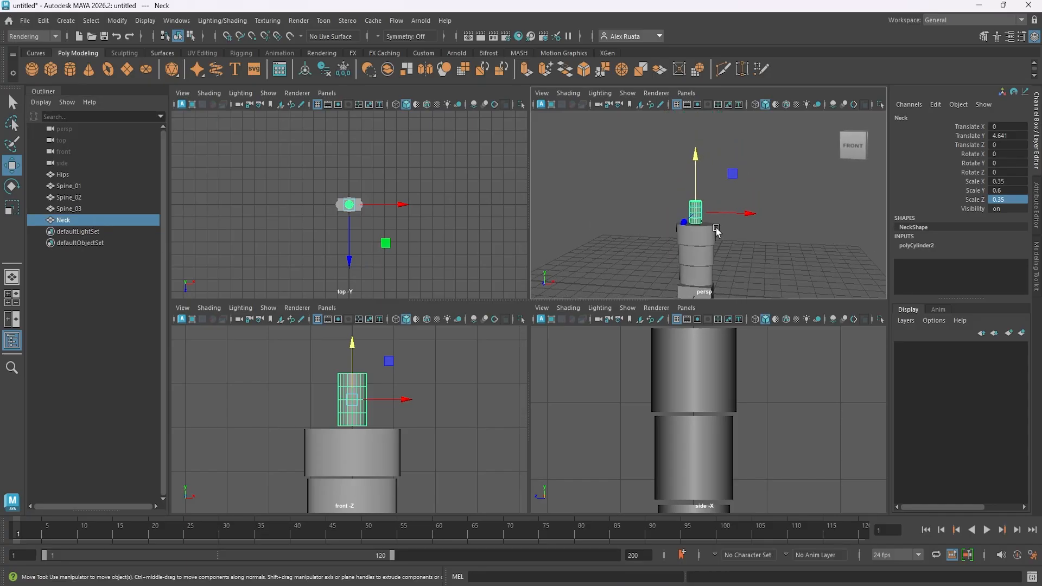
{"action": "left_click", "coordinate": [32, 69]}
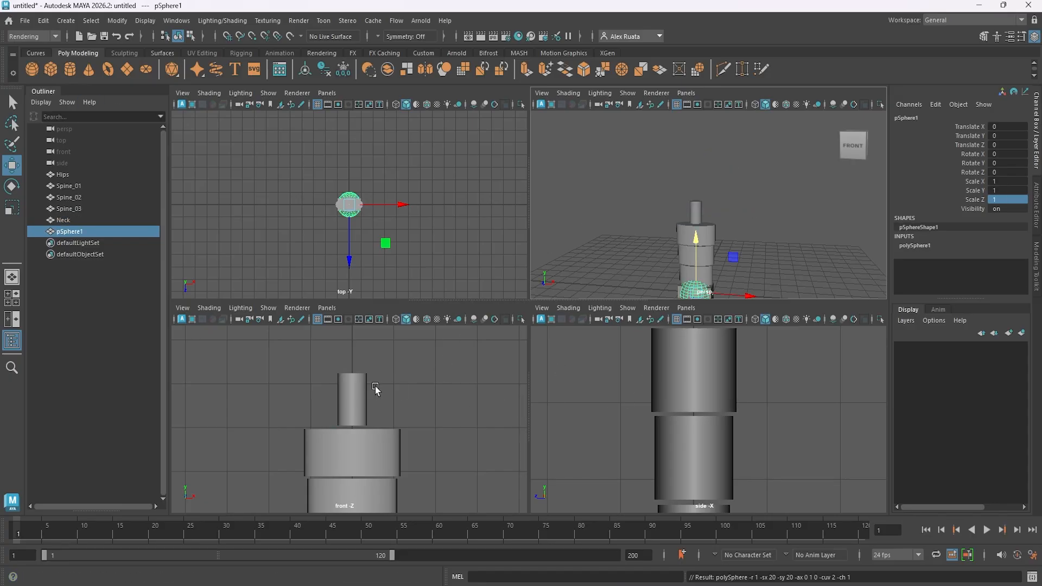
{"action": "scroll", "coordinate": [380, 393], "scroll_direction": "down", "scroll_amount": 10}
{"action": "left_click_drag", "start_coordinate": [351, 412], "coordinate": [348, 346]}
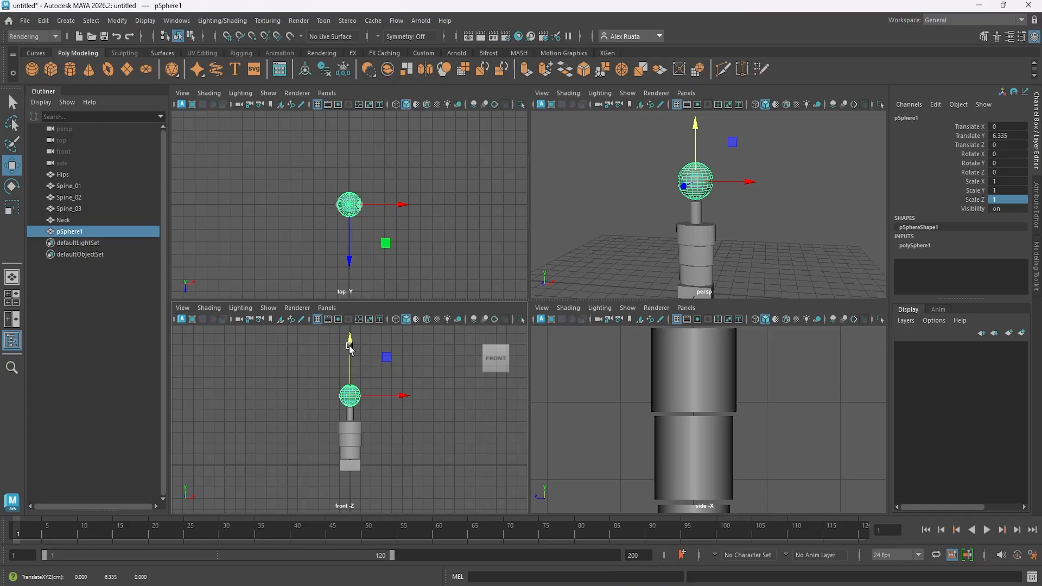
Move the sphere's pivot down to its base, at a height of about 5.337, in the front view
{"action": "key", "text": "space"}
{"action": "scroll", "coordinate": [560, 311], "scroll_direction": "up", "scroll_amount": 5}
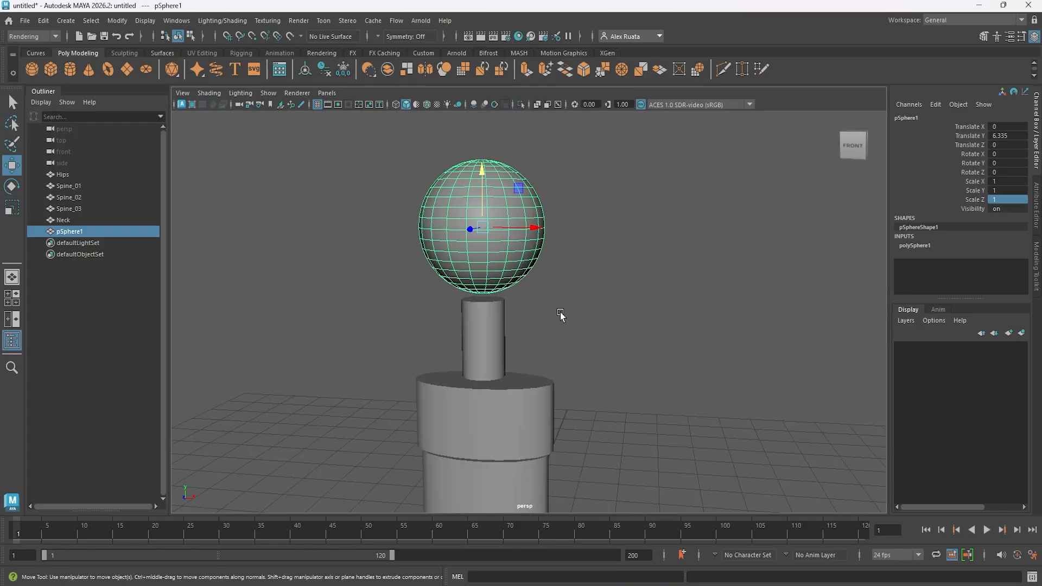
{"action": "left_click_drag", "start_coordinate": [560, 311], "coordinate": [579, 331], "text": "alt"}
{"action": "key", "text": "space"}
{"action": "key", "text": "space"}
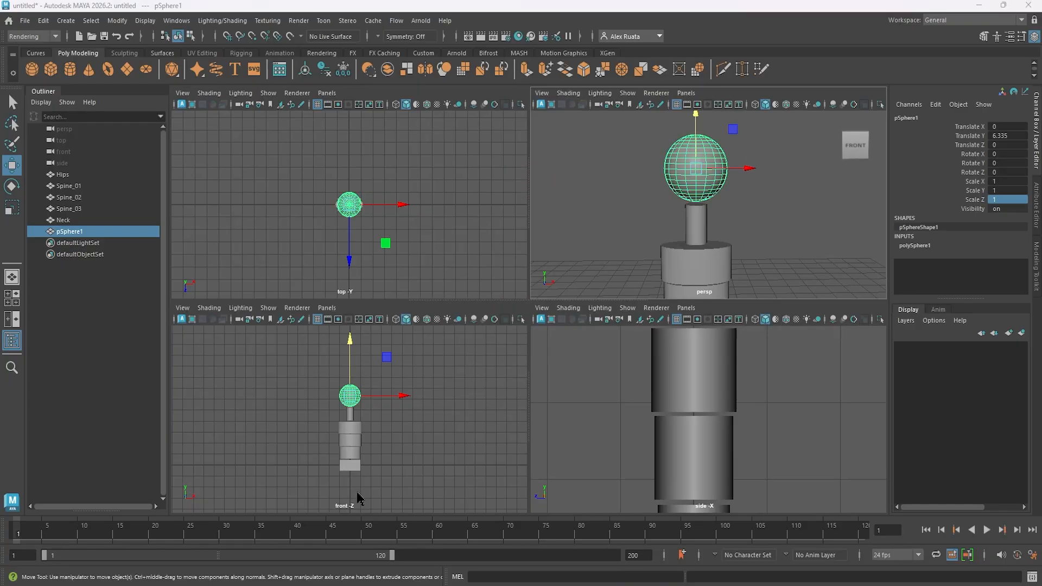
{"action": "scroll", "coordinate": [556, 311], "scroll_direction": "up", "scroll_amount": 5}
{"action": "middle_click_drag", "start_coordinate": [556, 311], "coordinate": [560, 298], "text": "alt"}
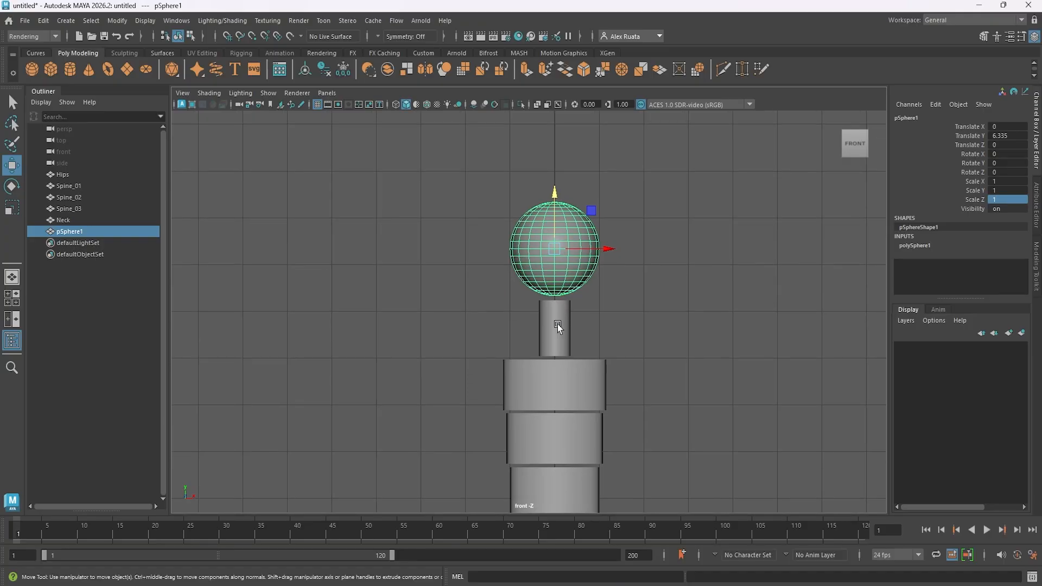
{"action": "key", "text": "d"}
{"action": "left_click_drag", "start_coordinate": [554, 196], "coordinate": [545, 241]}
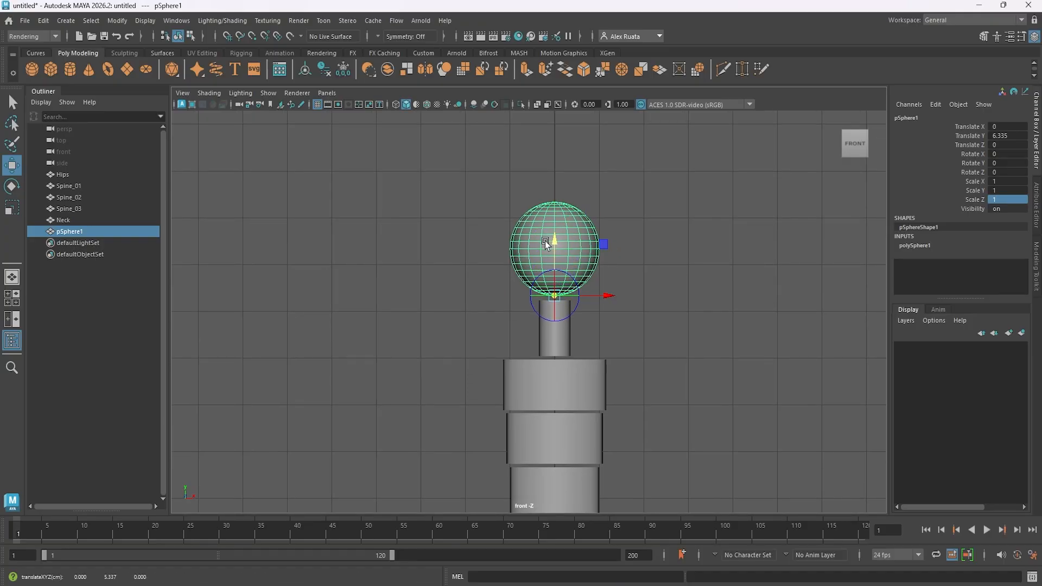
{"action": "key", "text": "d"}
Rename the sphere as Head
{"action": "left_click", "coordinate": [80, 234]}
{"action": "double_click", "coordinate": [80, 235]}
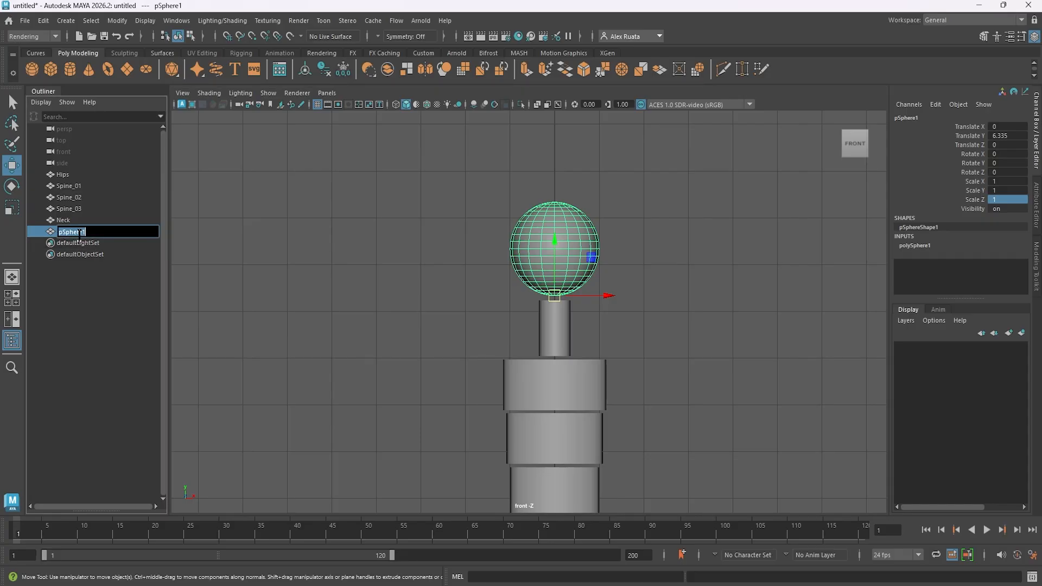
{"action": "type", "text": "Head"}
{"action": "key", "text": "Return"}
Move the Neck's pivot down to its base, at a height of about 4.037
{"action": "left_click", "coordinate": [71, 220]}
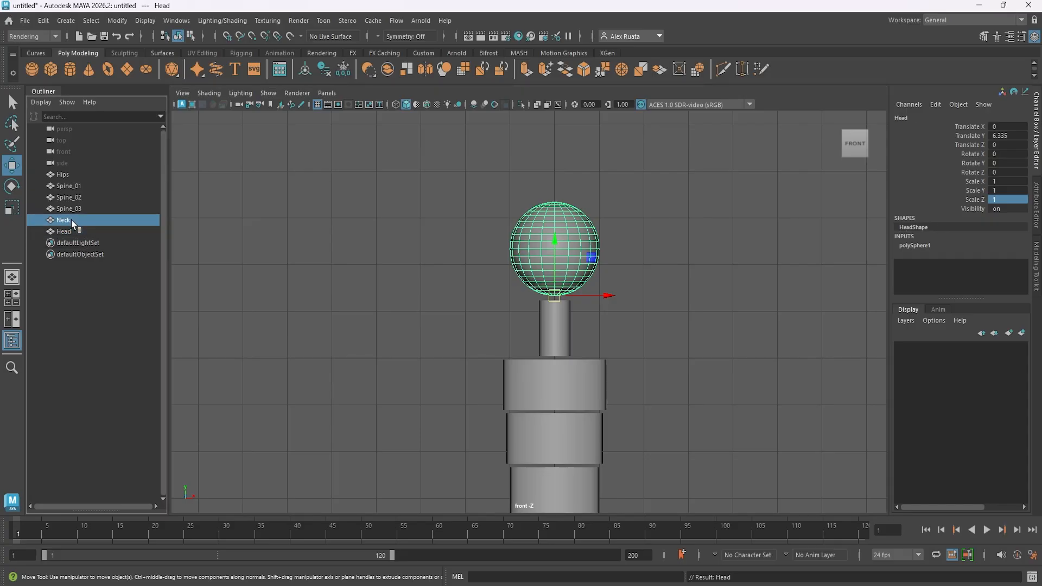
{"action": "scroll", "coordinate": [603, 354], "scroll_direction": "up", "scroll_amount": 2}
{"action": "key", "text": "d"}
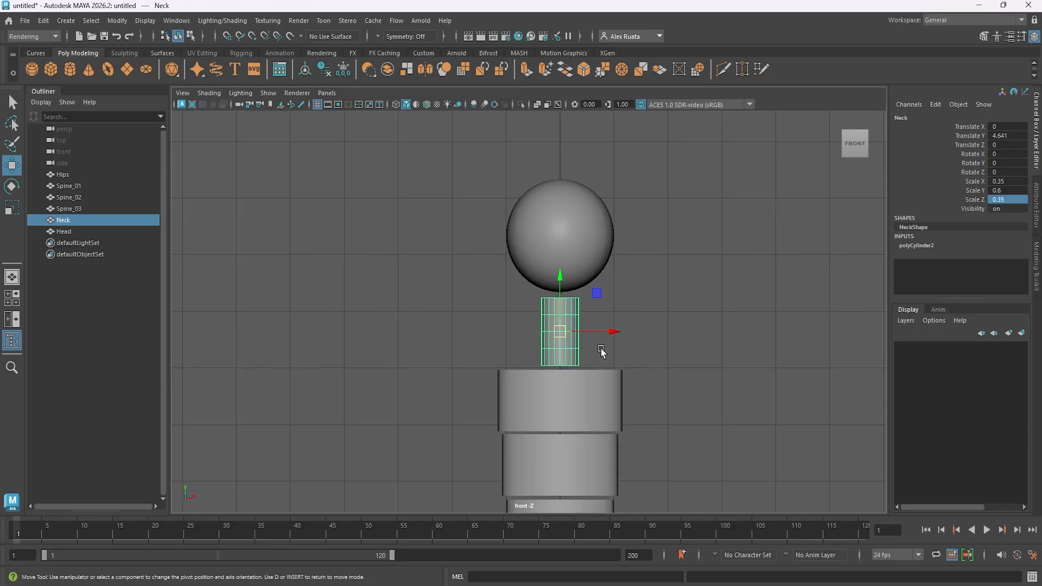
{"action": "left_click_drag", "start_coordinate": [559, 277], "coordinate": [544, 314]}
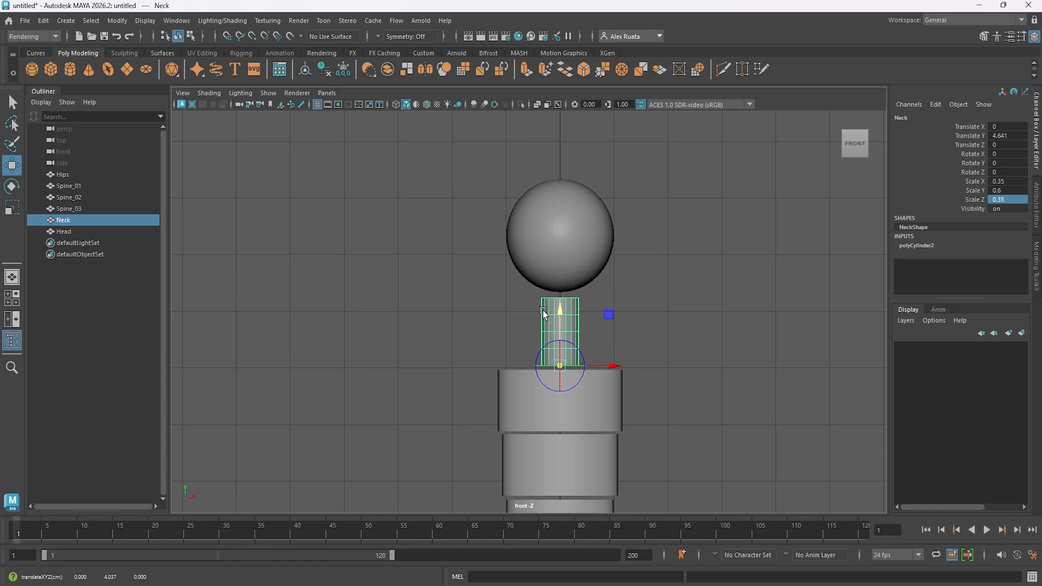
Lower the Head slightly toward the neck to a Translate Y of about 6.284 and review the whole figure
{"action": "key", "text": "space"}
{"action": "key", "text": "space"}
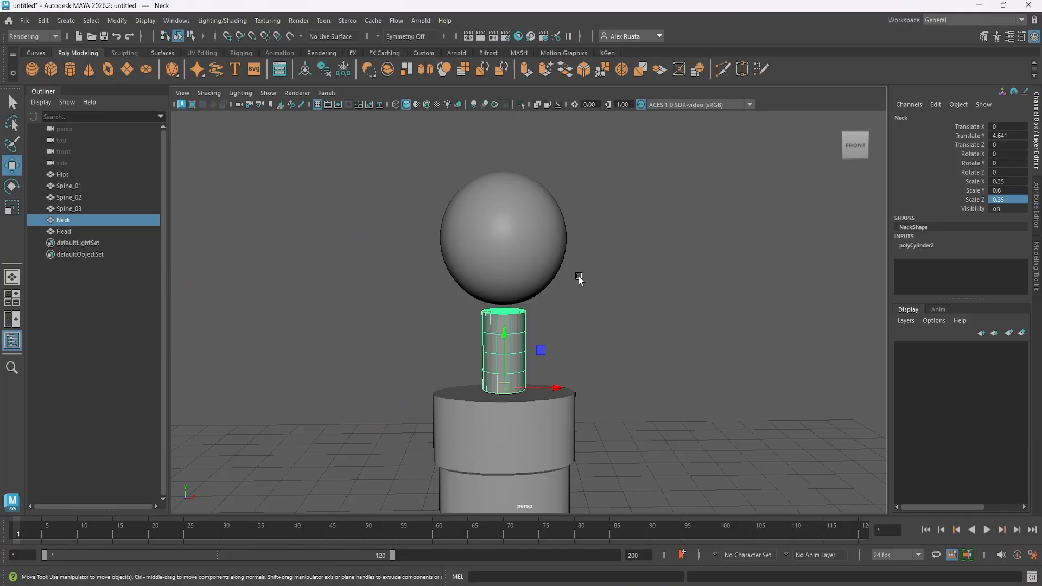
{"action": "left_click", "coordinate": [516, 248]}
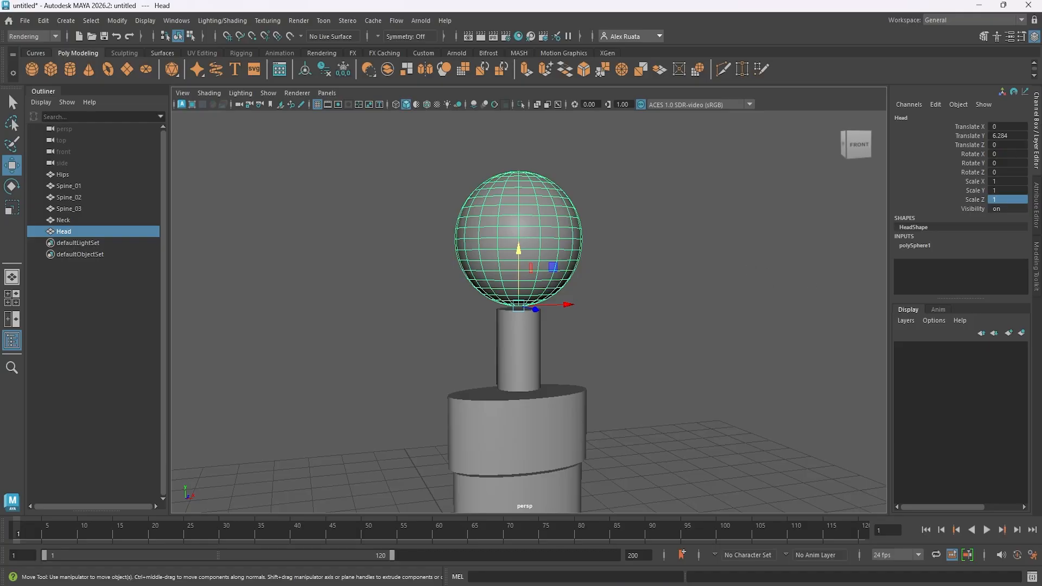
{"action": "scroll", "coordinate": [657, 325], "scroll_direction": "down", "scroll_amount": 3}
{"action": "left_click_drag", "start_coordinate": [658, 326], "coordinate": [597, 308], "text": "alt"}
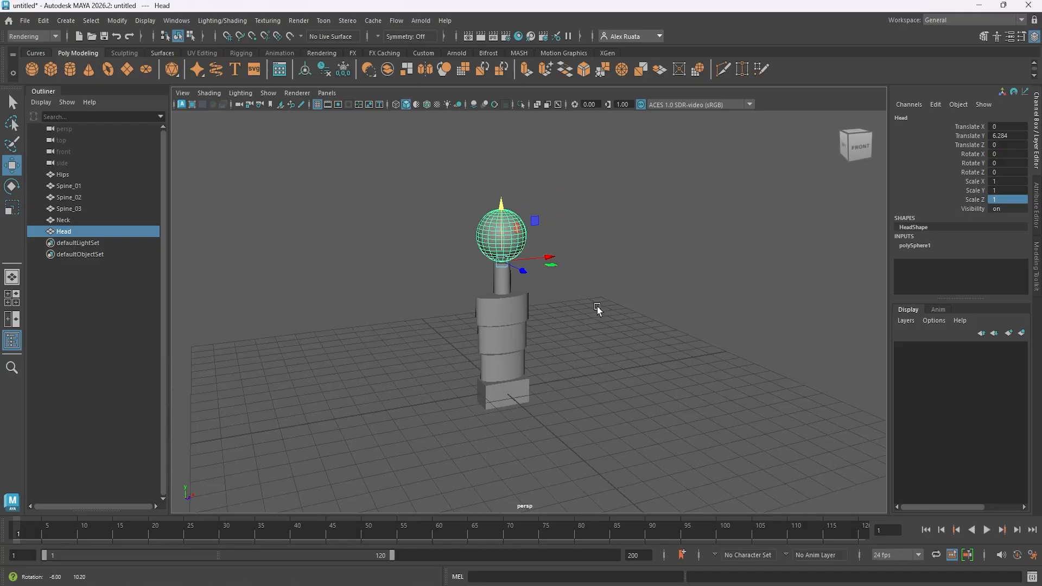
Select all body parts from Hips to Head, delete their construction history and freeze their transformations
{"action": "left_click_drag", "start_coordinate": [407, 190], "coordinate": [653, 470]}
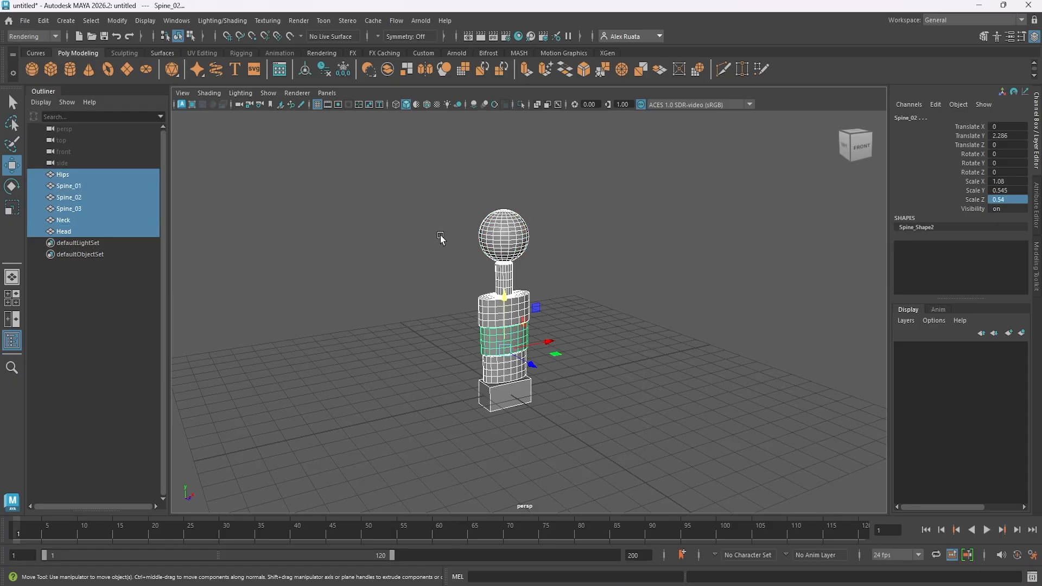
{"action": "left_click_drag", "start_coordinate": [400, 186], "coordinate": [624, 465]}
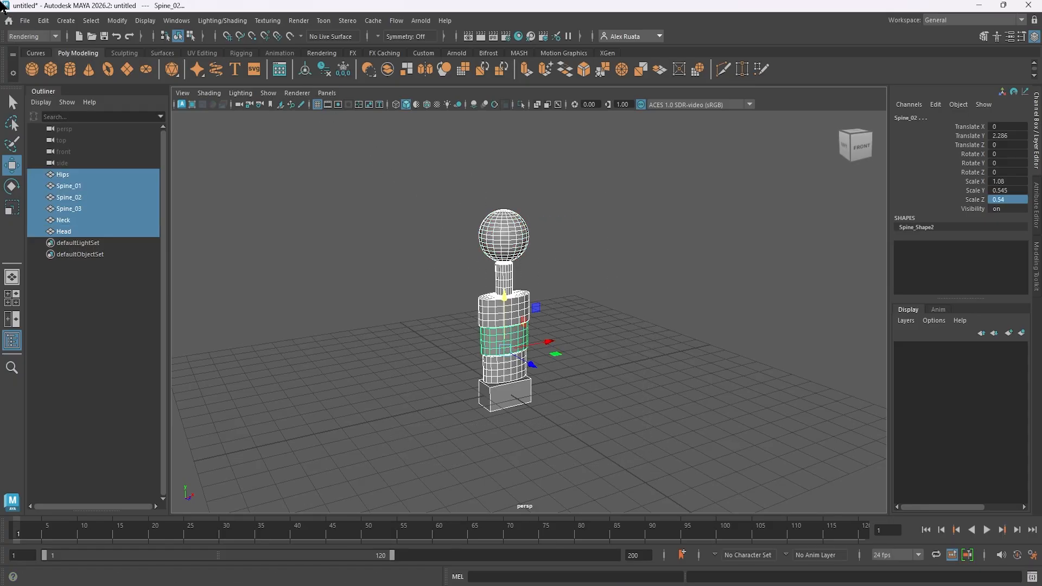
{"action": "left_click", "coordinate": [43, 20]}
{"action": "mouse_move", "coordinate": [92, 164]}
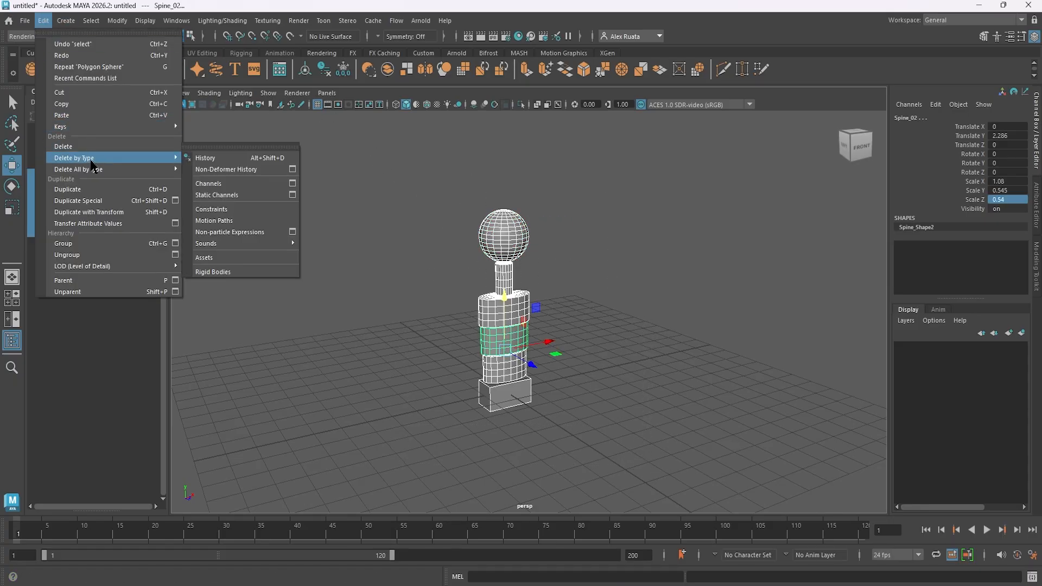
{"action": "left_click", "coordinate": [223, 159]}
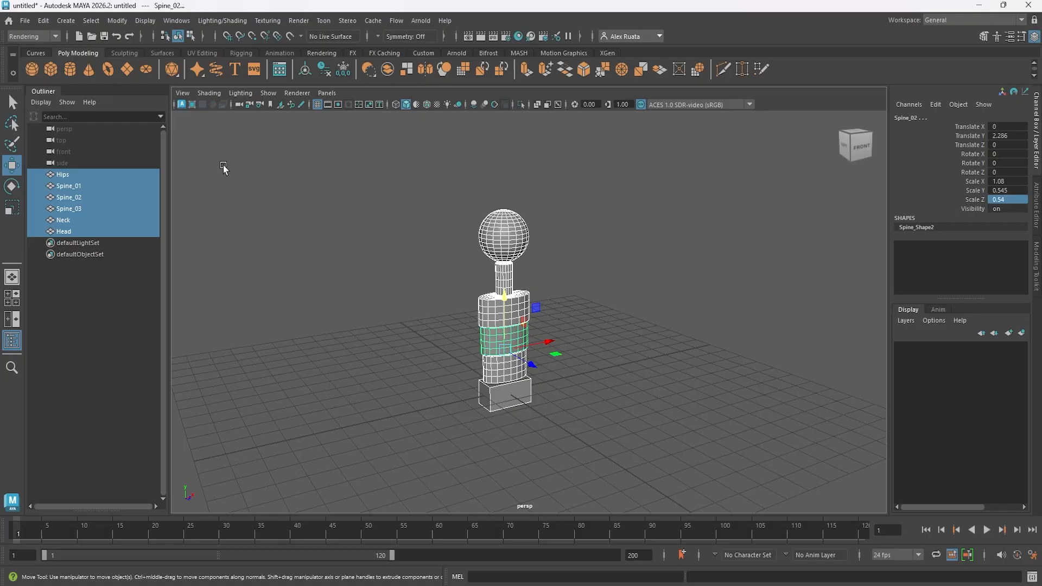
{"action": "left_click", "coordinate": [117, 20]}
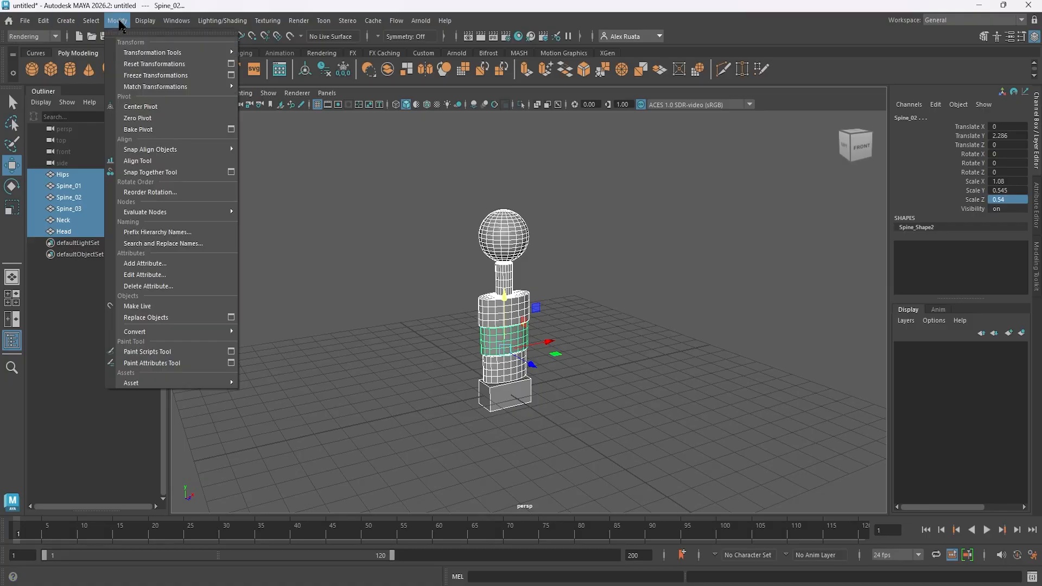
{"action": "left_click", "coordinate": [152, 75]}
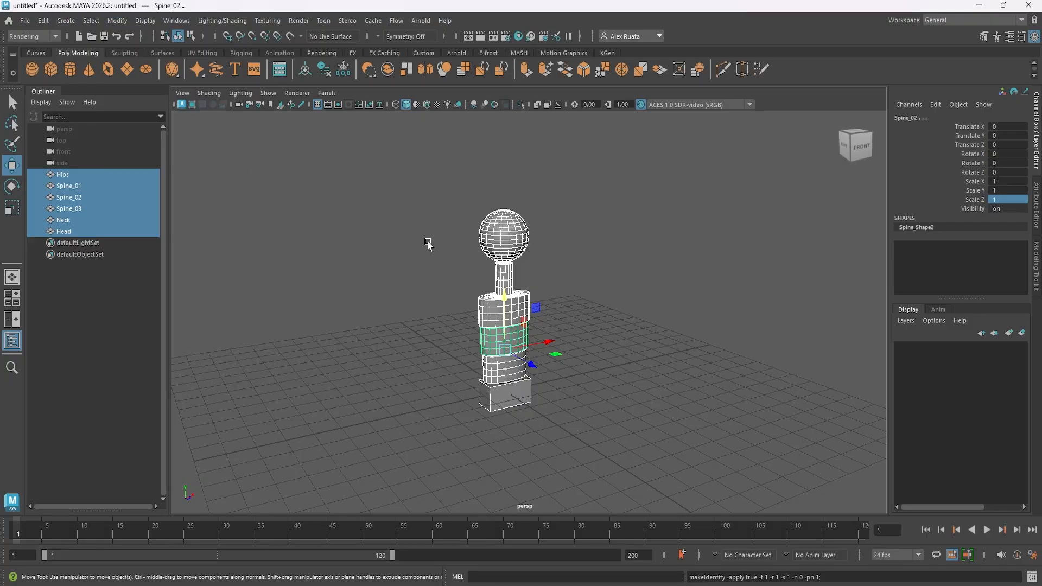
Parent the Head under the Neck in the scene hierarchy
{"action": "left_click_drag", "start_coordinate": [422, 247], "coordinate": [398, 249], "text": "alt"}
{"action": "scroll", "coordinate": [451, 273], "scroll_direction": "up", "scroll_amount": 5}
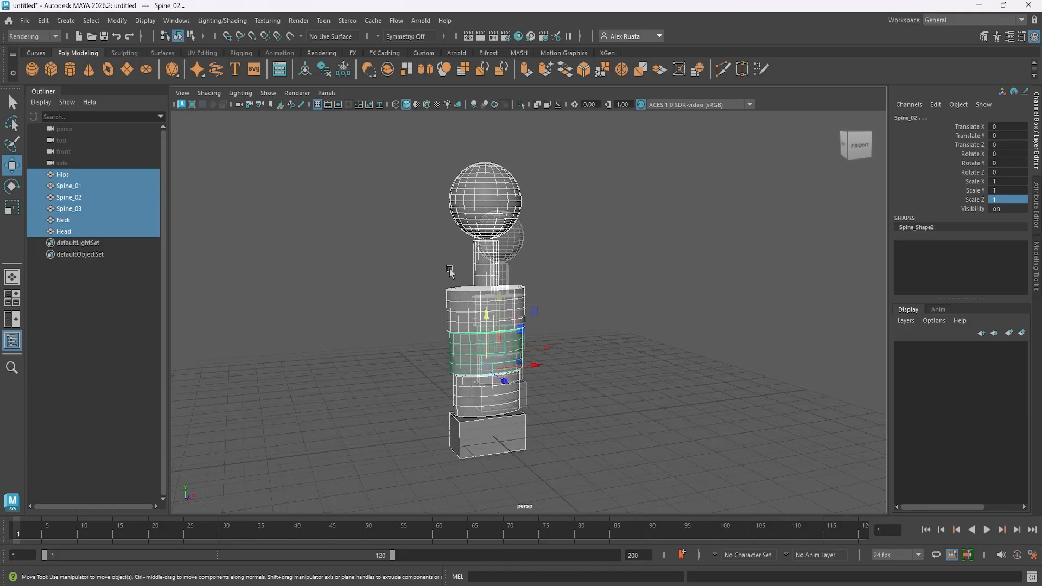
{"action": "middle_click_drag", "start_coordinate": [396, 262], "coordinate": [467, 274], "text": "alt"}
{"action": "left_click_drag", "start_coordinate": [467, 274], "coordinate": [456, 280], "text": "alt"}
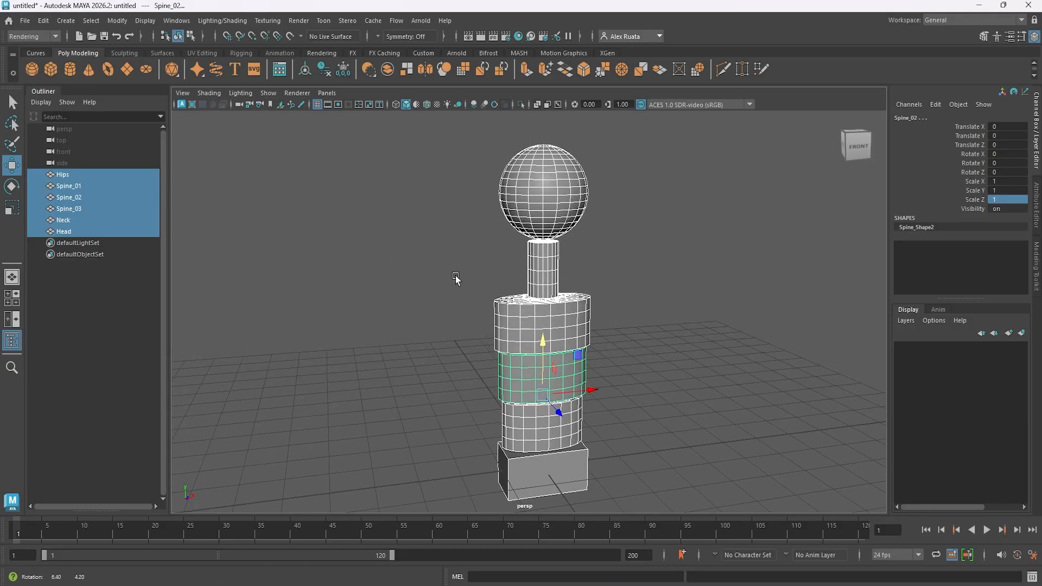
{"action": "left_click", "coordinate": [55, 305]}
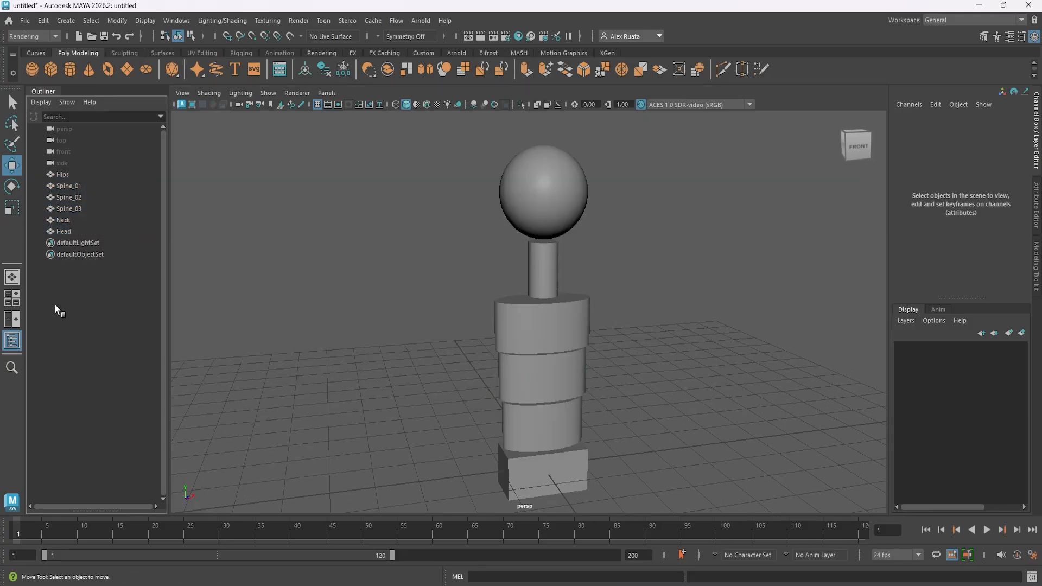
{"action": "left_click", "coordinate": [69, 230]}
{"action": "left_click", "coordinate": [63, 220]}
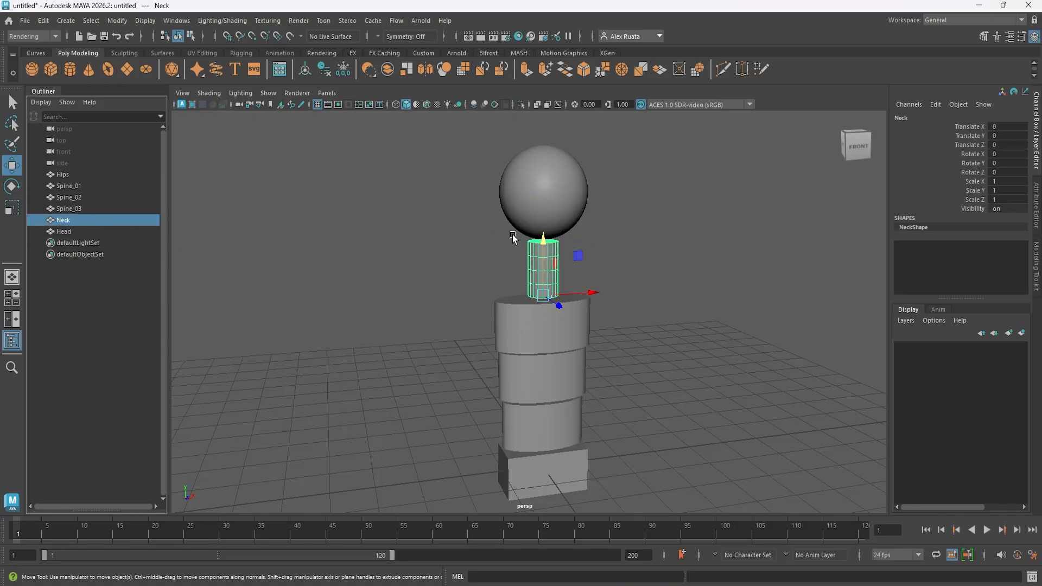
{"action": "left_click", "coordinate": [65, 232]}
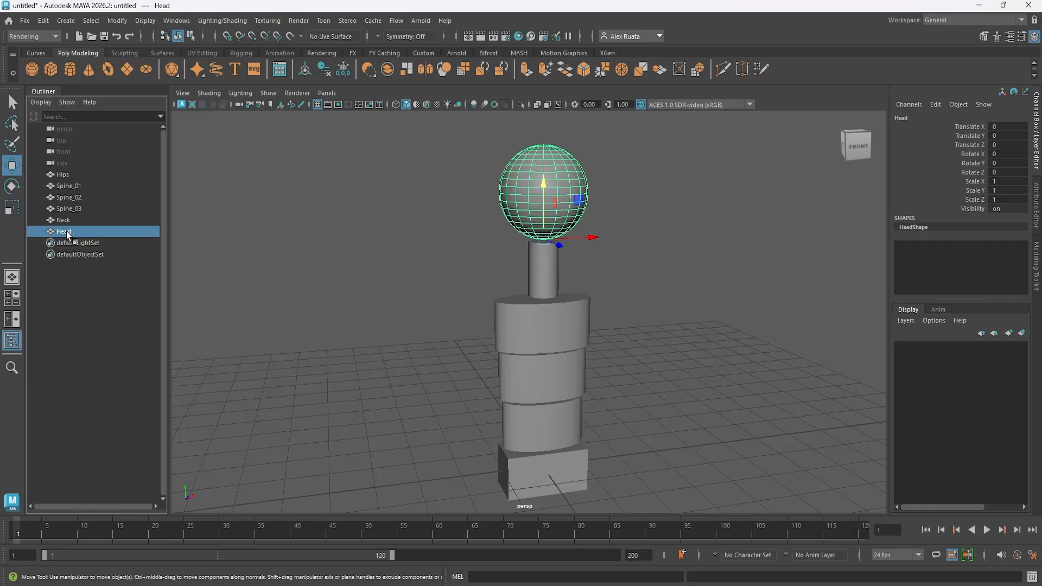
{"action": "middle_click_drag", "start_coordinate": [76, 231], "coordinate": [65, 220]}
{"action": "left_click", "coordinate": [64, 220]}
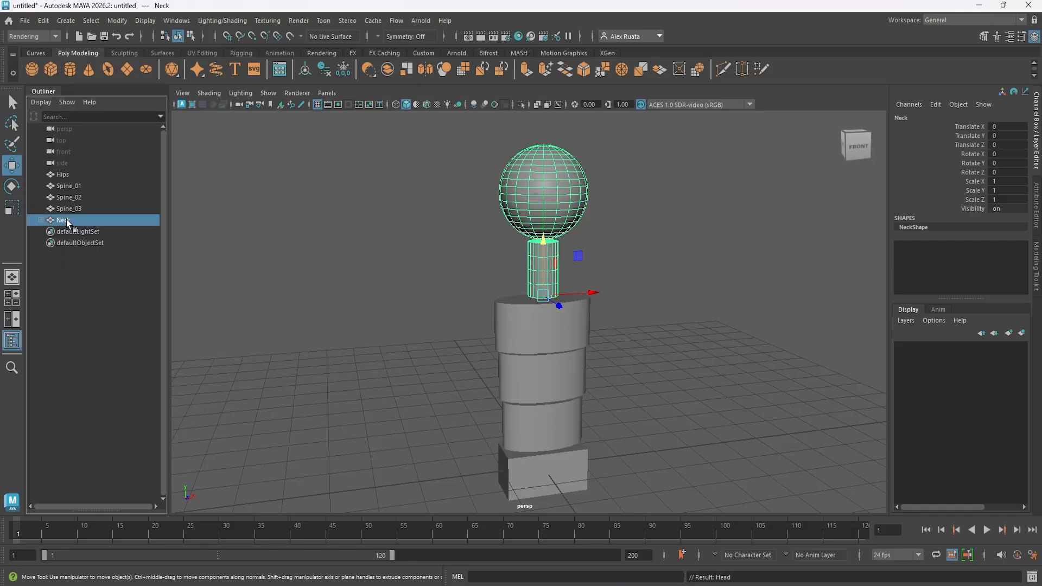
Test-rotate the Neck to check that the Head follows, and undo the rotation
{"action": "key", "text": "e"}
{"action": "left_click_drag", "start_coordinate": [580, 275], "coordinate": [548, 298]}
{"action": "key", "text": "ctrl+z"}
Chain the body hierarchy by parenting Neck under Spine_03, Spine_03 under Spine_02, Spine_02 under Spine_01, and Spine_01 under Hips
{"action": "left_click", "coordinate": [79, 209]}
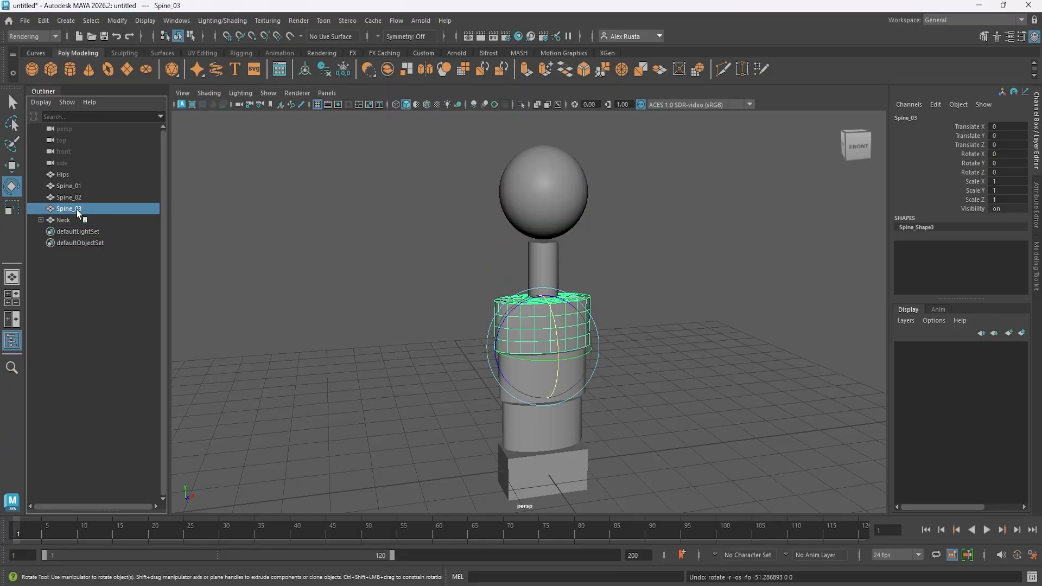
{"action": "left_click", "coordinate": [66, 220]}
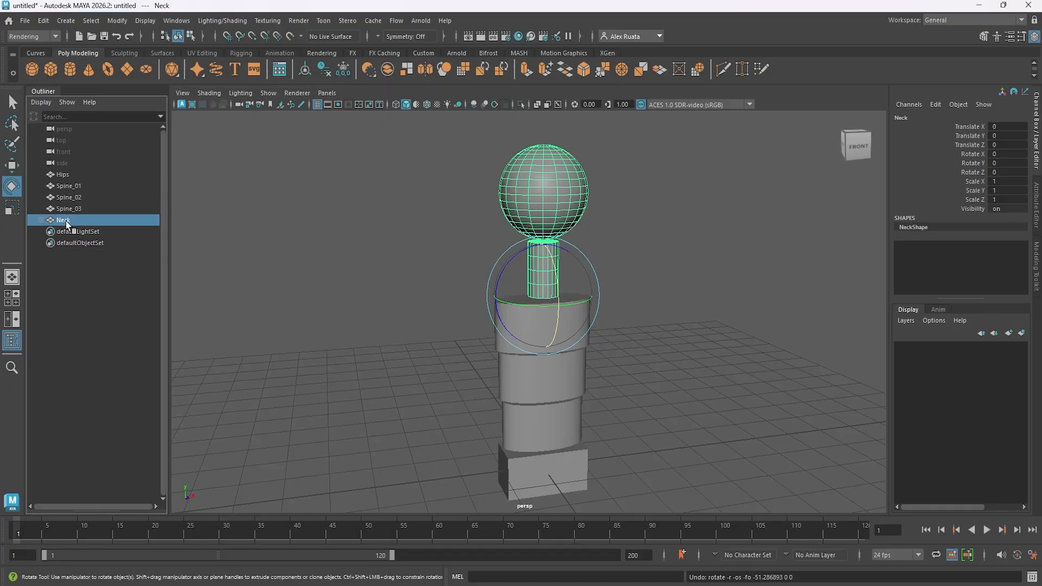
{"action": "left_click_drag", "start_coordinate": [80, 209], "coordinate": [82, 175]}
{"action": "left_click", "coordinate": [75, 208]}
{"action": "left_click", "coordinate": [78, 197]}
{"action": "left_click", "coordinate": [69, 186]}
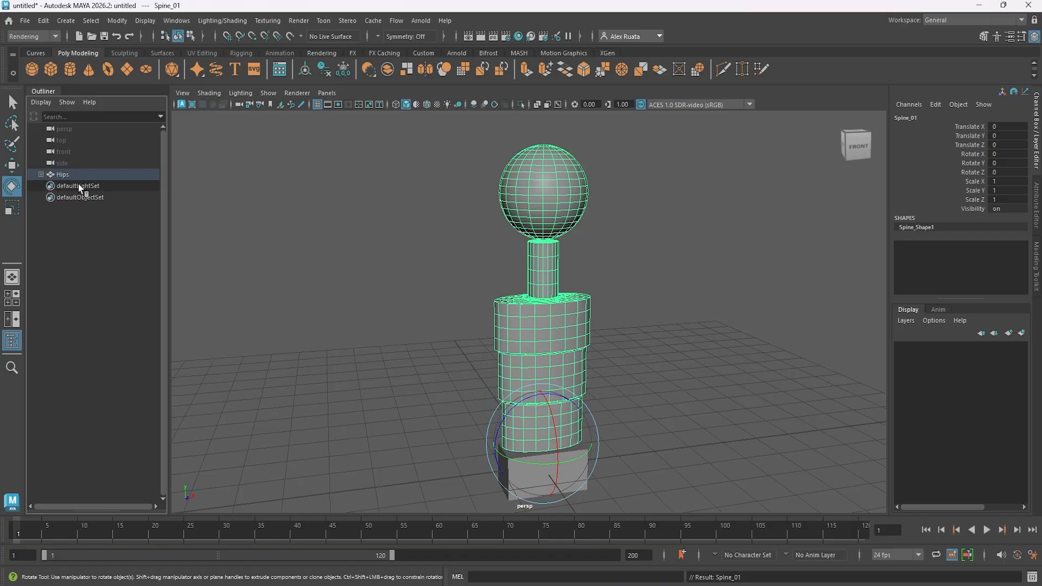
Expand the hierarchy to Spine_02, test-rotate it about X by about -33.4 degrees, and undo the rotation
{"action": "left_click", "coordinate": [41, 175]}
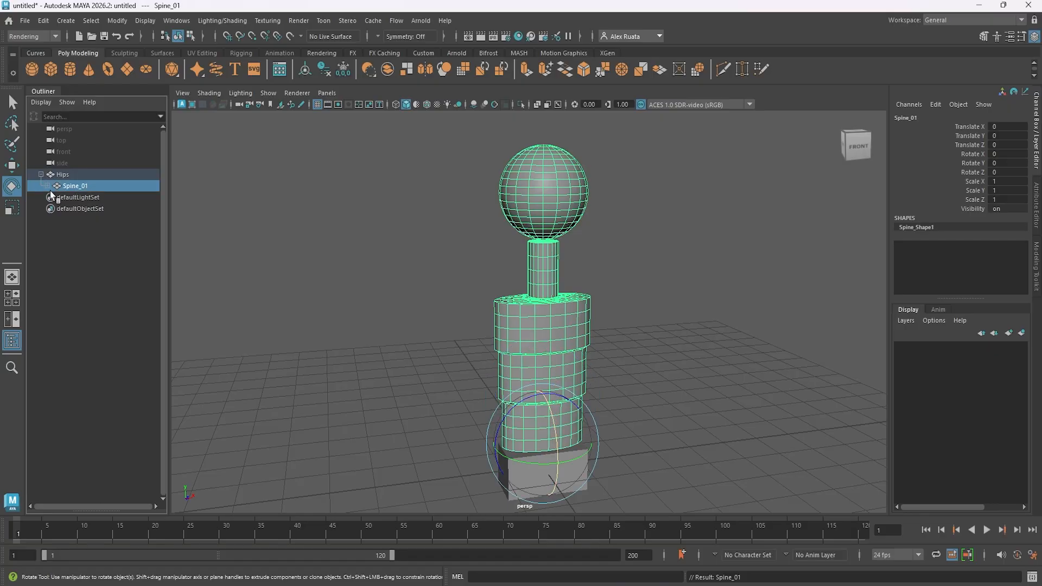
{"action": "left_click", "coordinate": [48, 186]}
{"action": "left_click", "coordinate": [80, 197]}
{"action": "left_click_drag", "start_coordinate": [454, 298], "coordinate": [456, 276], "text": "alt"}
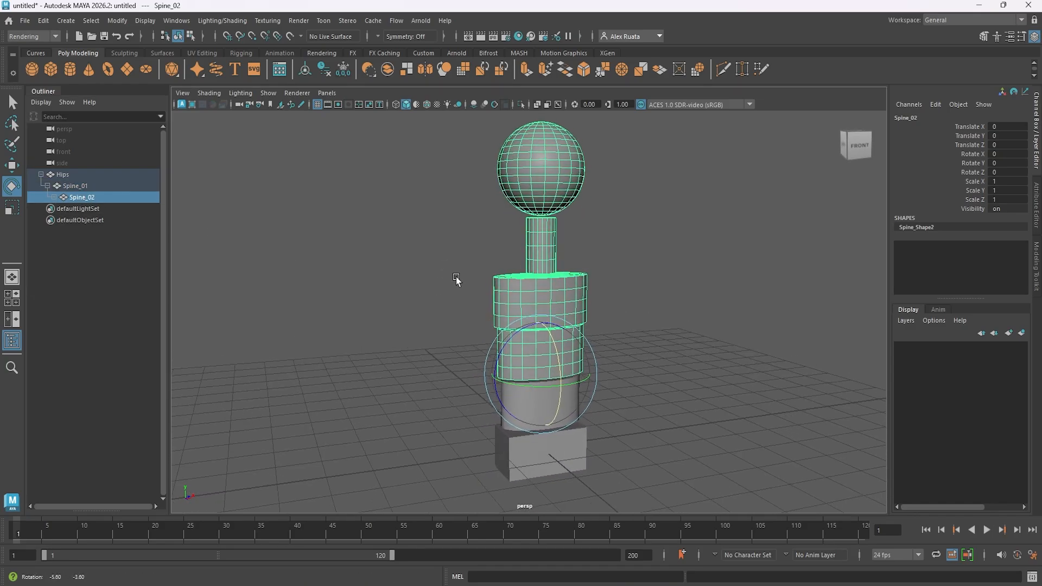
{"action": "left_click_drag", "start_coordinate": [559, 397], "coordinate": [548, 327]}
{"action": "key", "text": "ctrl+z"}
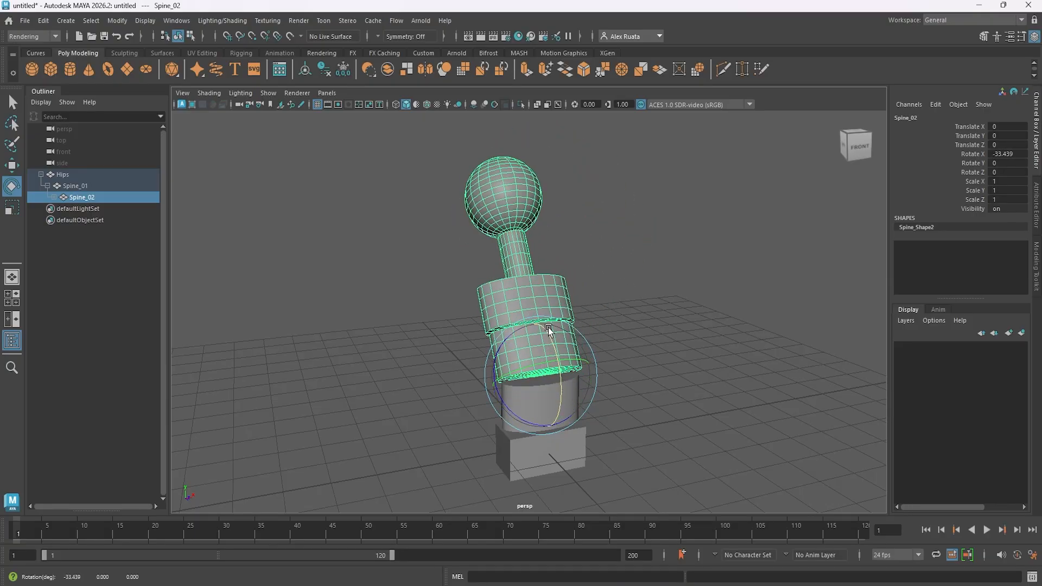
{"action": "key", "text": "ctrl+z"}
{"action": "left_click", "coordinate": [708, 363]}
Create a polygon cube for a leg and shift it in the front view to a Translate X of about -0.489
{"action": "left_click_drag", "start_coordinate": [678, 393], "coordinate": [556, 386], "text": "alt"}
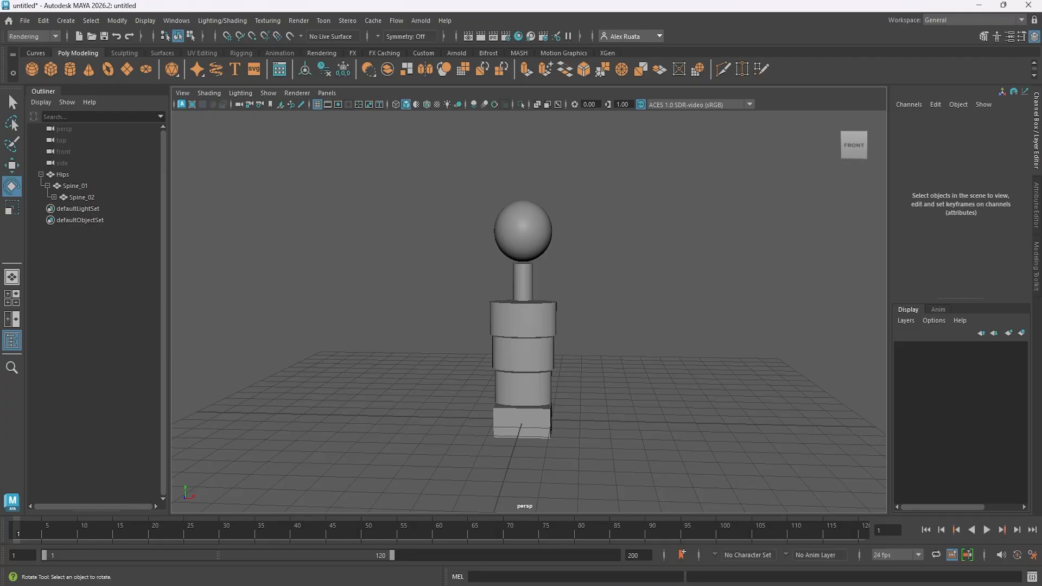
{"action": "middle_click_drag", "start_coordinate": [677, 333], "coordinate": [690, 301], "text": "alt"}
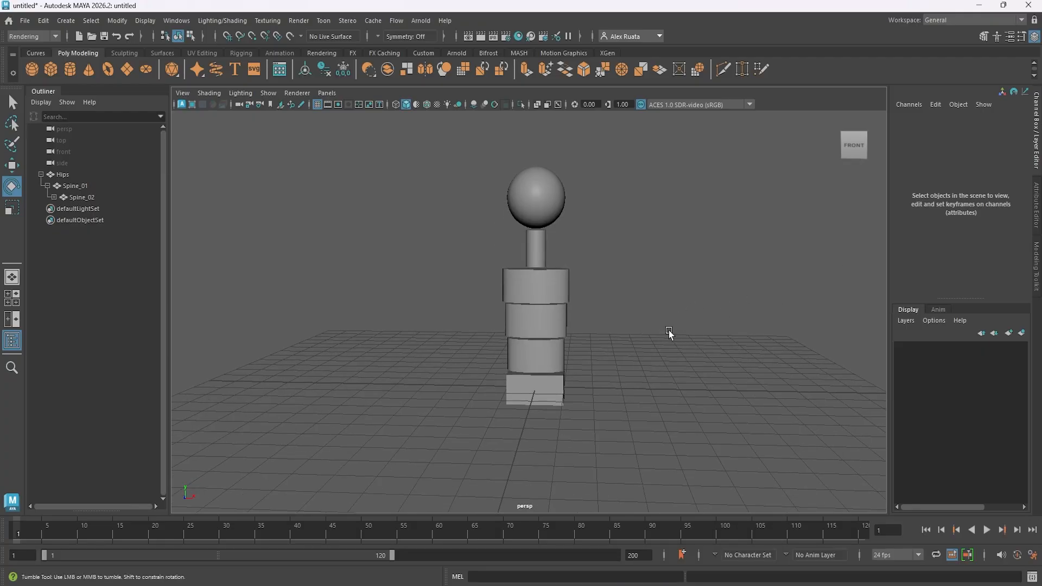
{"action": "left_click_drag", "start_coordinate": [669, 335], "coordinate": [677, 334], "text": "alt"}
{"action": "left_click", "coordinate": [51, 67]}
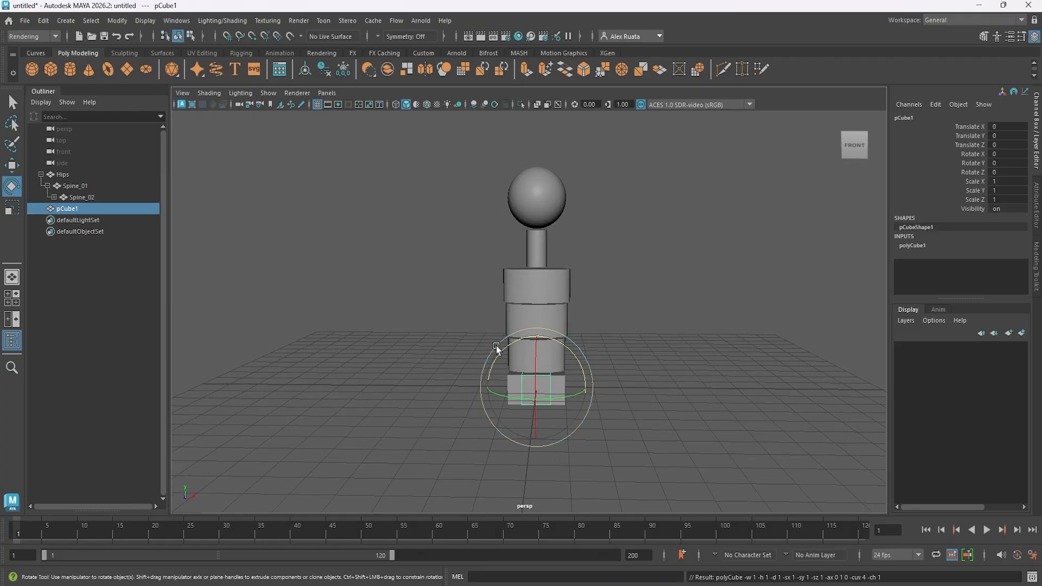
{"action": "key", "text": "w"}
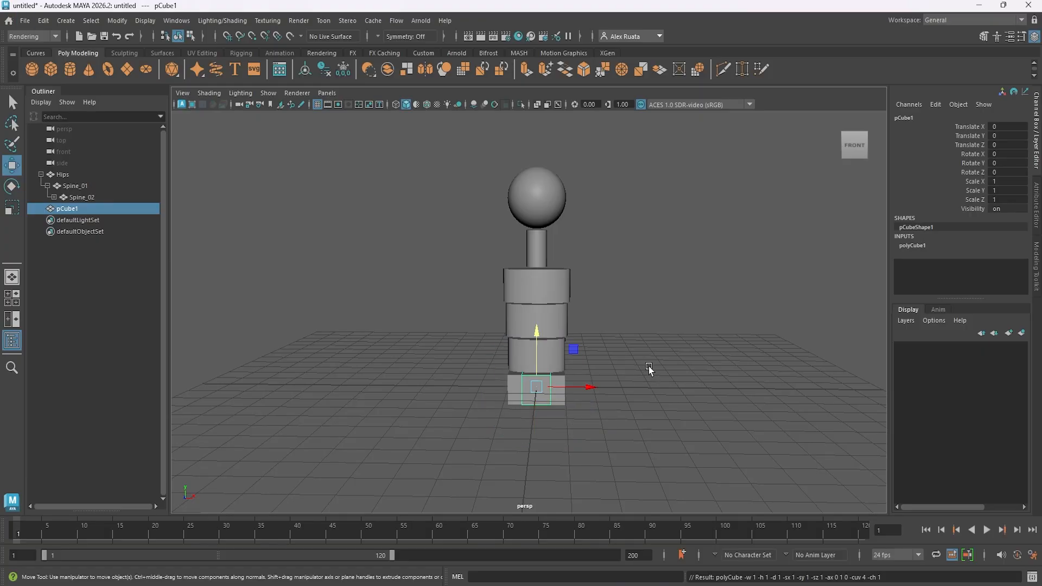
{"action": "key", "text": "space"}
{"action": "key", "text": "space"}
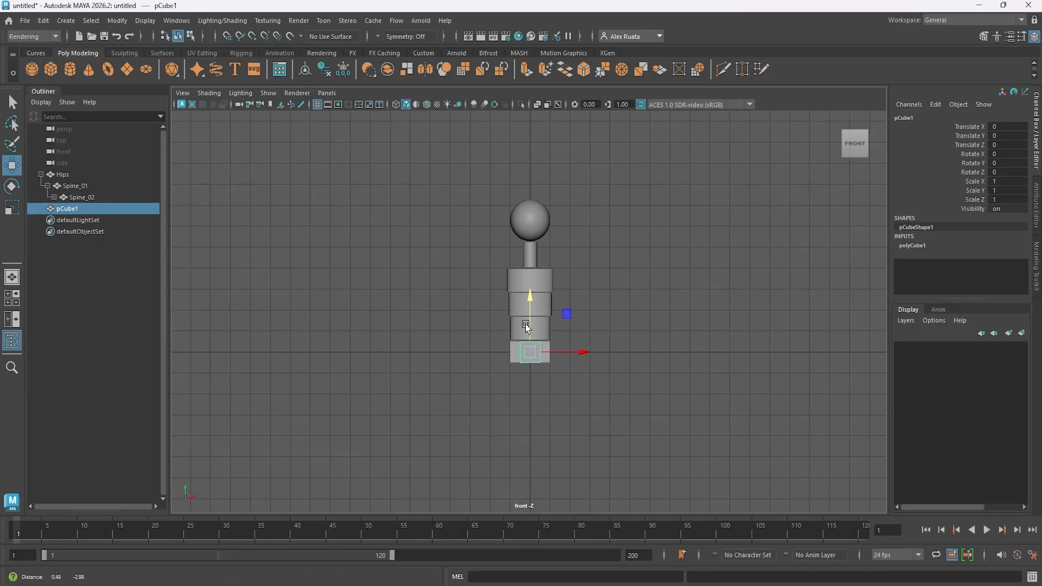
{"action": "middle_click_drag", "start_coordinate": [525, 324], "coordinate": [521, 313], "text": "alt"}
{"action": "left_click_drag", "start_coordinate": [578, 347], "coordinate": [569, 347]}
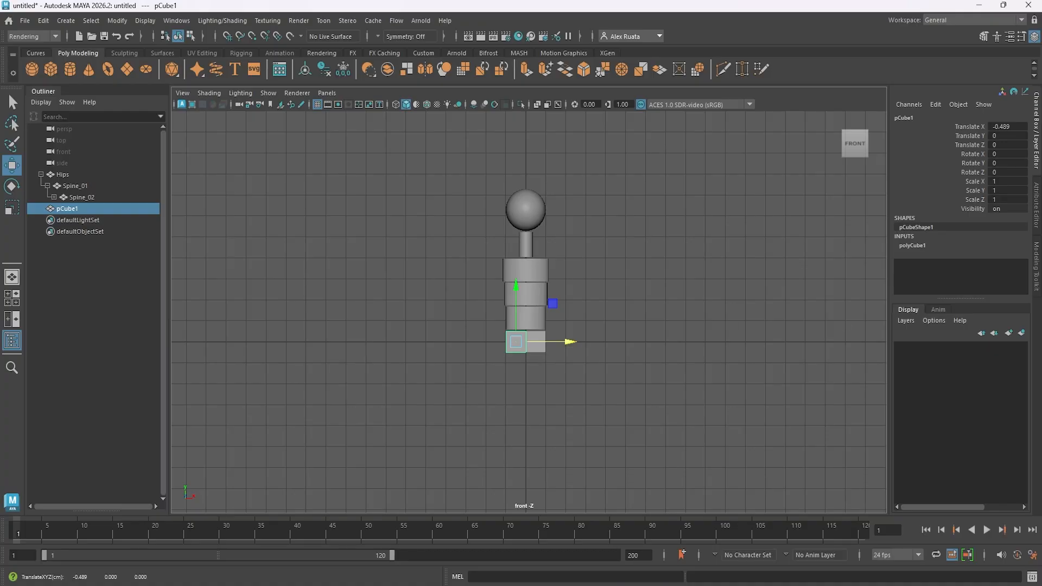
Set the cube's Scale Y to 2.365 and its Translate Y to -2.35
{"action": "left_click", "coordinate": [1013, 190]}
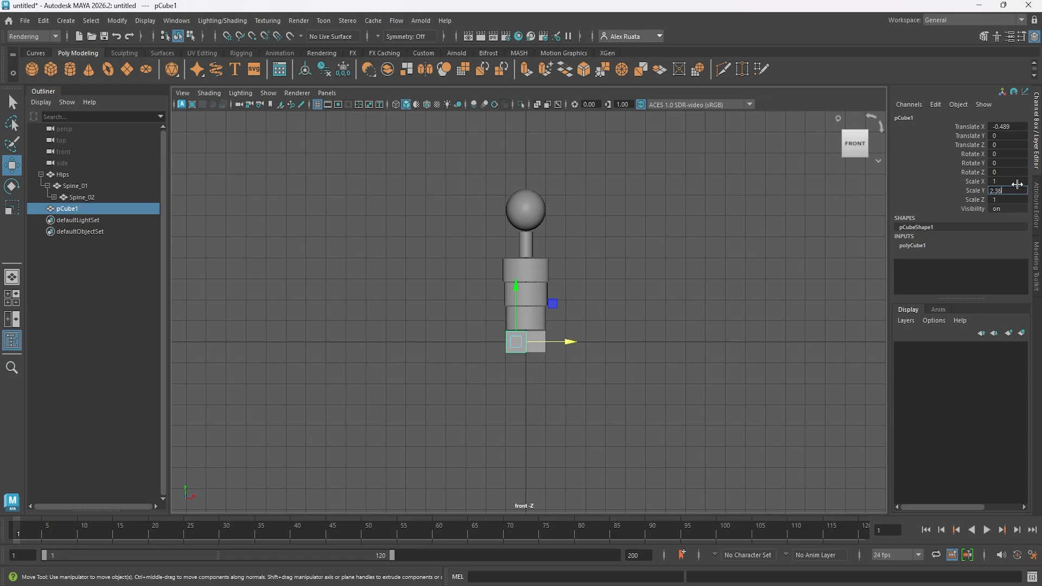
{"action": "key", "text": "Return"}
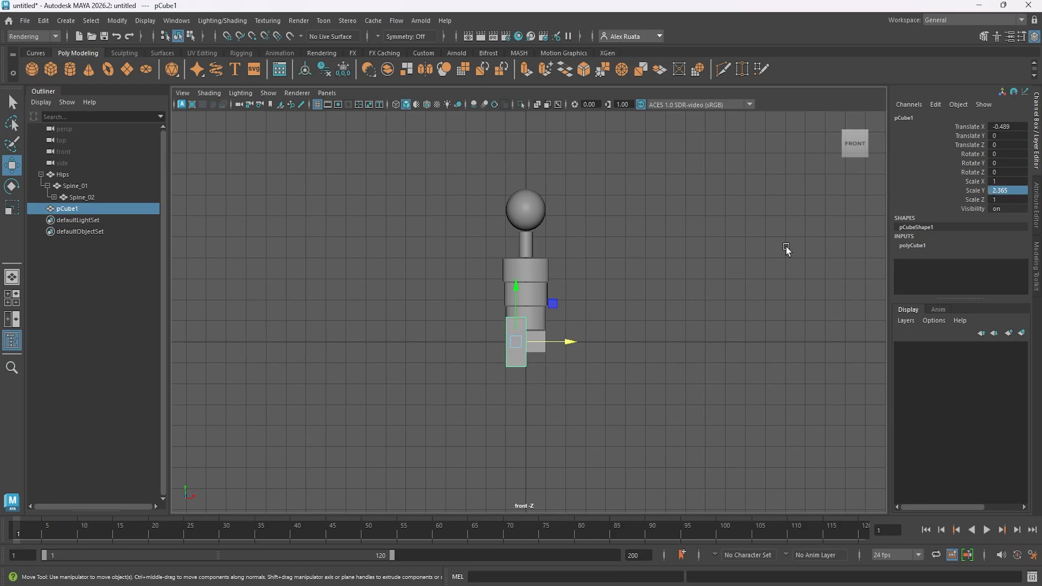
{"action": "left_click", "coordinate": [1020, 135]}
{"action": "type", "text": "-2"}
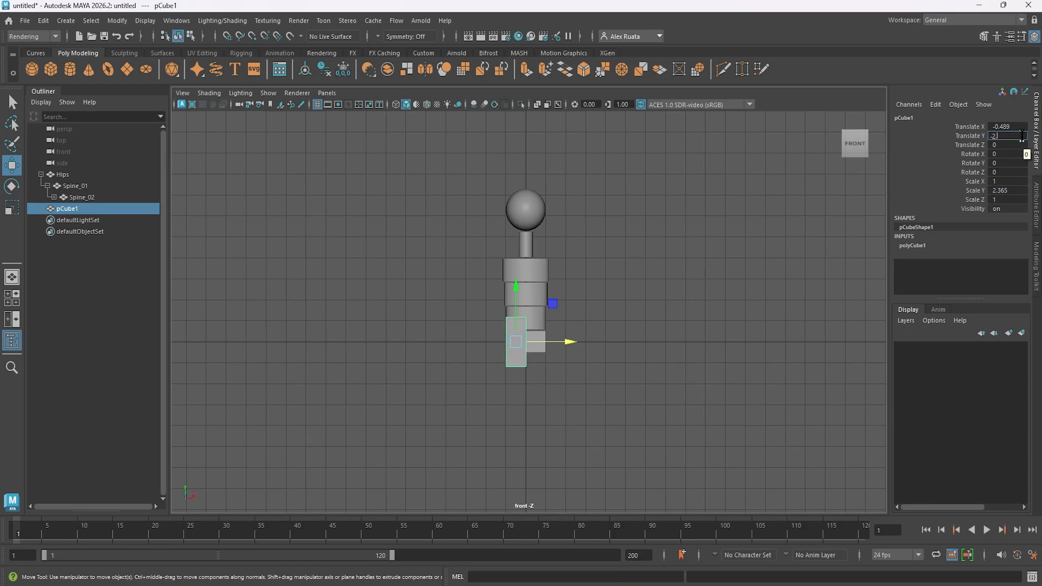
{"action": "type", "text": ".35"}
{"action": "key", "text": "Return"}
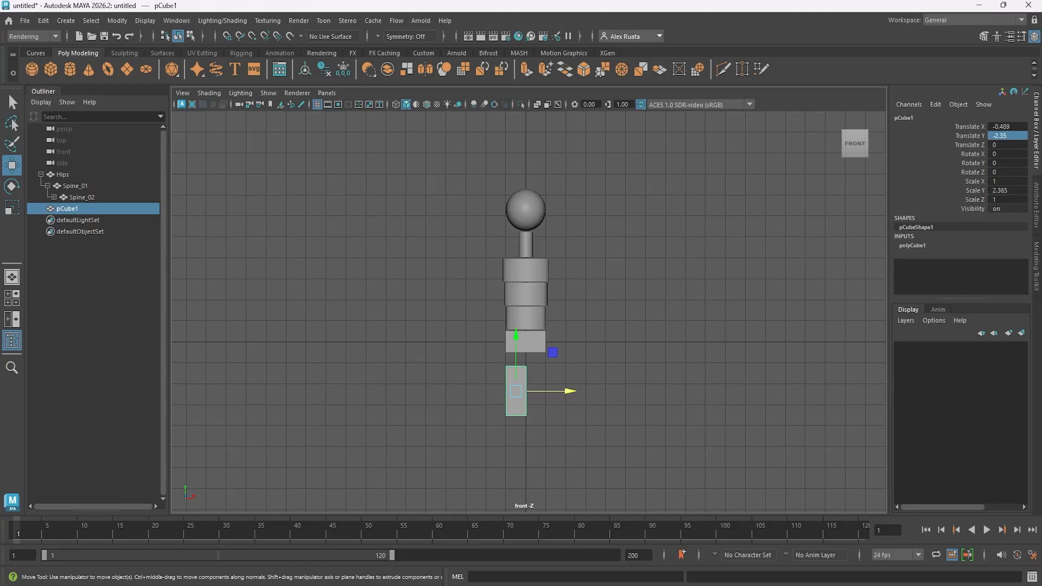
Raise the cube toward the hips to a Translate Y of about -1.819 and set its Translate X to -0.8
{"action": "scroll", "coordinate": [630, 346], "scroll_direction": "up", "scroll_amount": 5}
{"action": "left_click_drag", "start_coordinate": [560, 316], "coordinate": [561, 291]}
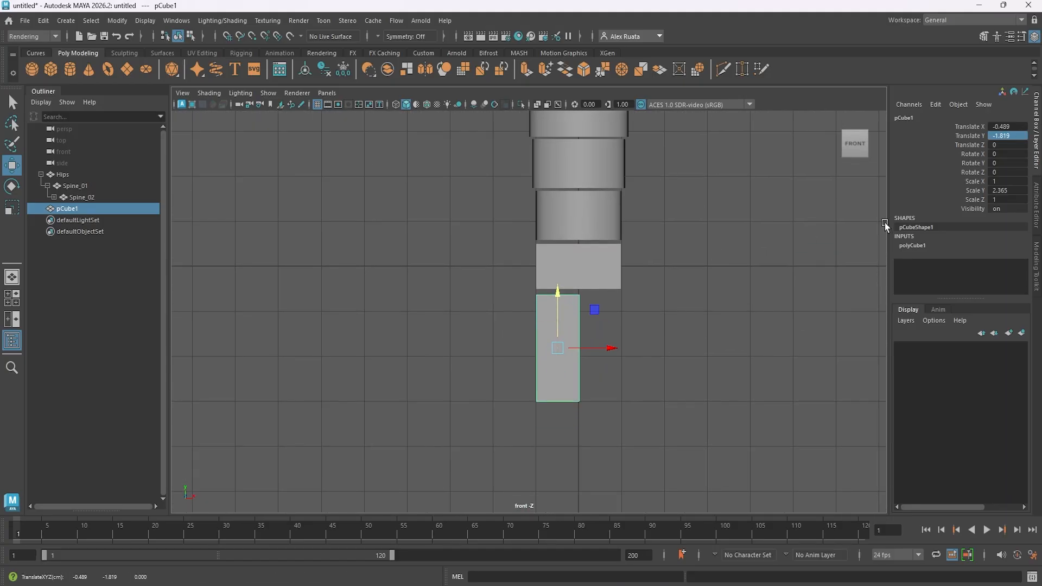
{"action": "double_click", "coordinate": [1013, 127]}
{"action": "type", "text": "-"}
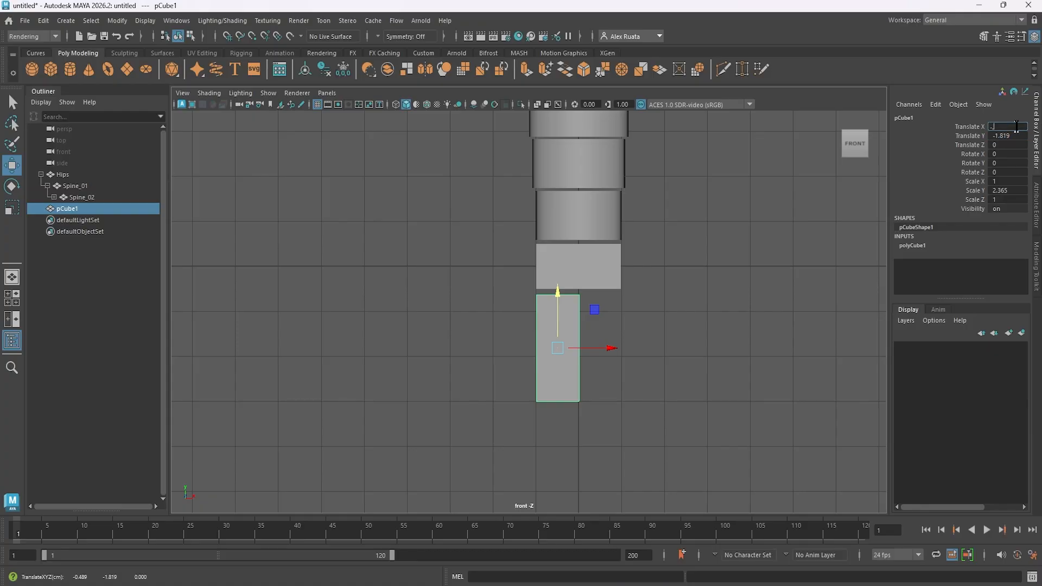
{"action": "type", "text": "0.8"}
{"action": "key", "text": "Return"}
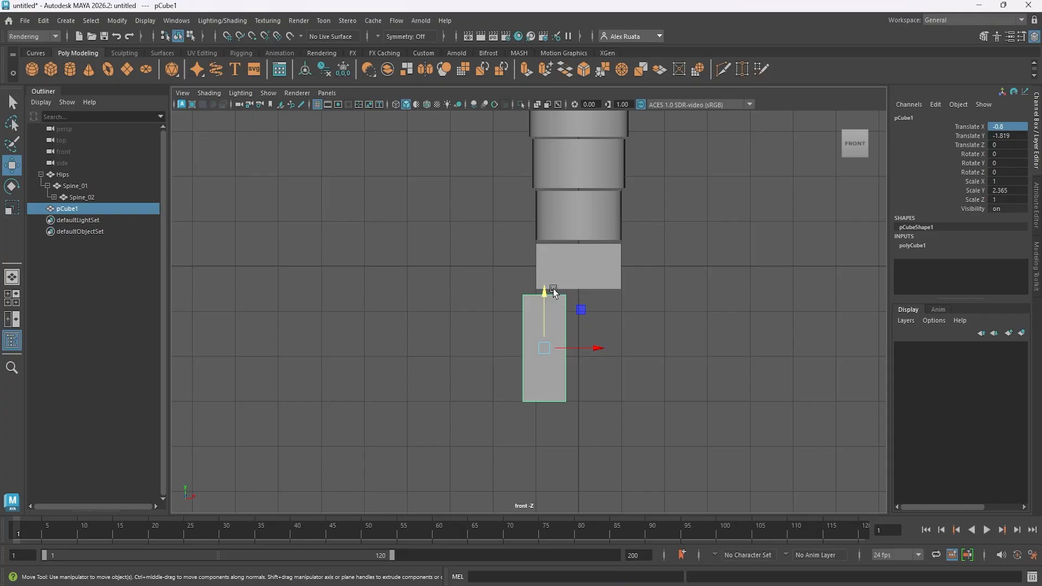
{"action": "left_click_drag", "start_coordinate": [589, 346], "coordinate": [610, 348]}
{"action": "key", "text": "ctrl+z"}
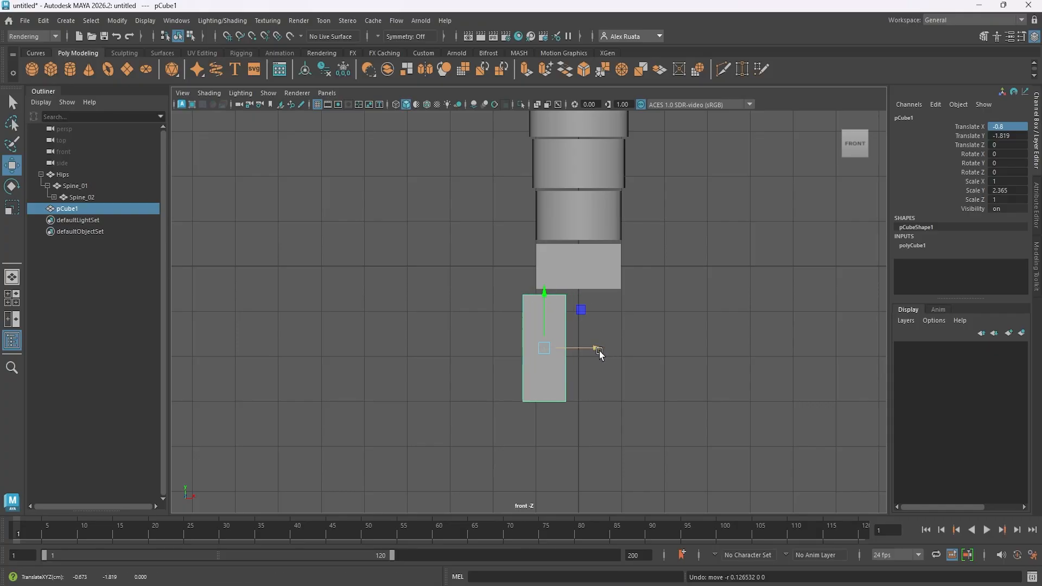
Lengthen the leg cube slightly in Y with the Scale tool and review it against the whole figure
{"action": "double_click", "coordinate": [1015, 190]}
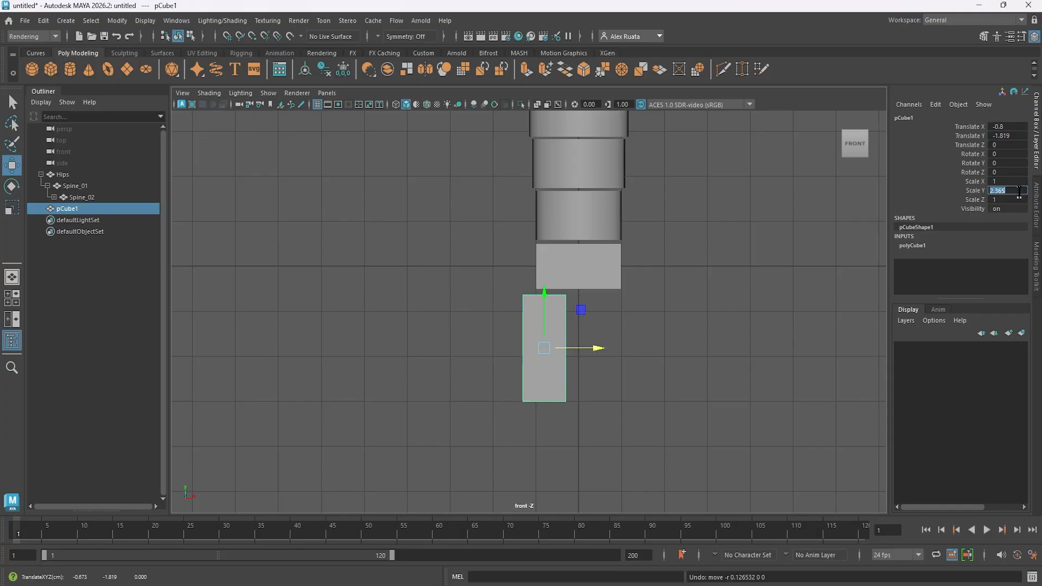
{"action": "left_click", "coordinate": [594, 298]}
{"action": "left_click", "coordinate": [540, 345]}
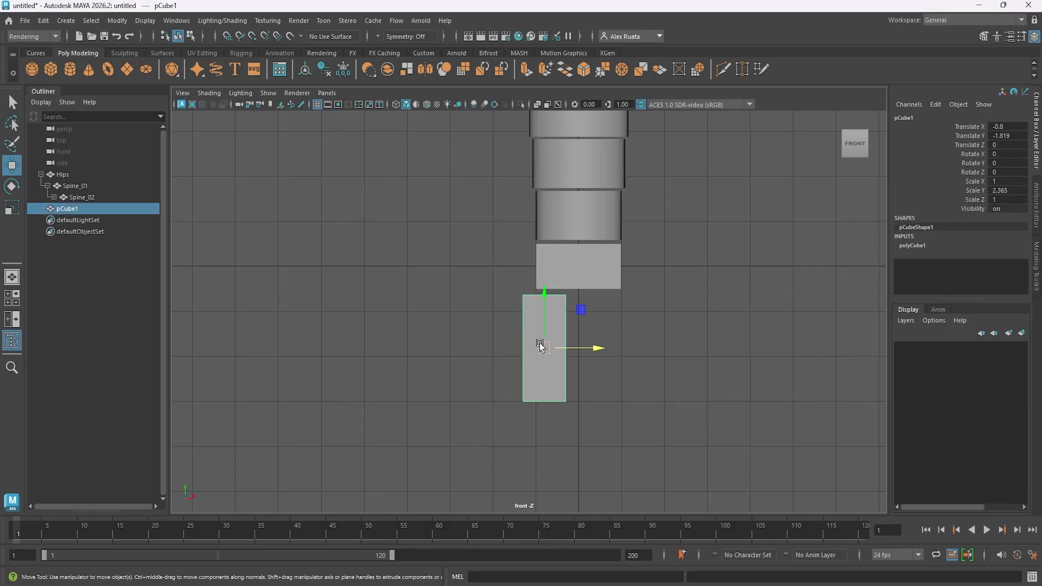
{"action": "key", "text": "r"}
{"action": "left_click_drag", "start_coordinate": [548, 299], "coordinate": [545, 294]}
{"action": "key", "text": "w"}
{"action": "left_click", "coordinate": [592, 317]}
{"action": "scroll", "coordinate": [630, 331], "scroll_direction": "down", "scroll_amount": 3}
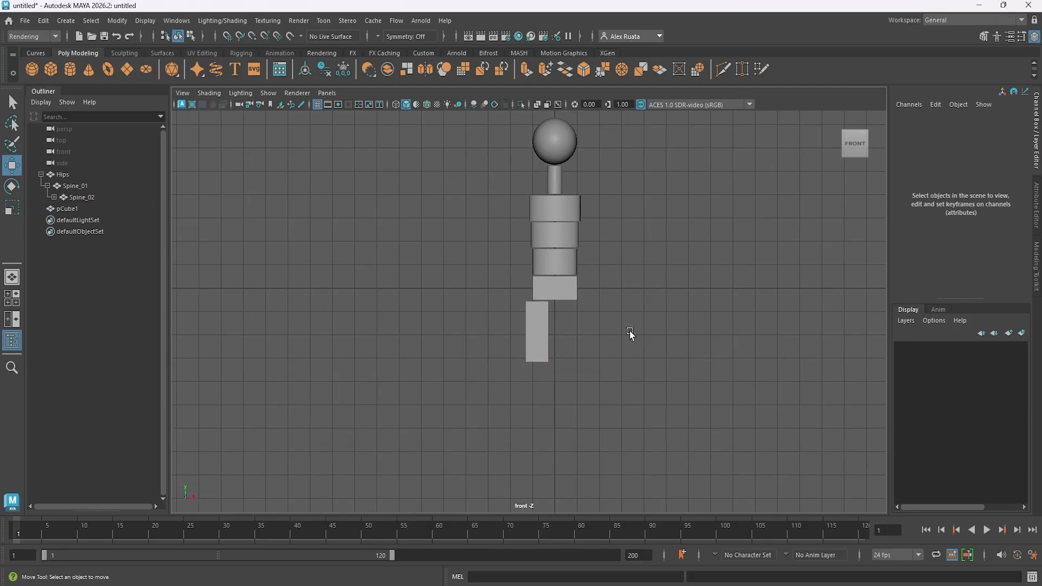
Rename the leg cube R_Leg
{"action": "left_click", "coordinate": [531, 332]}
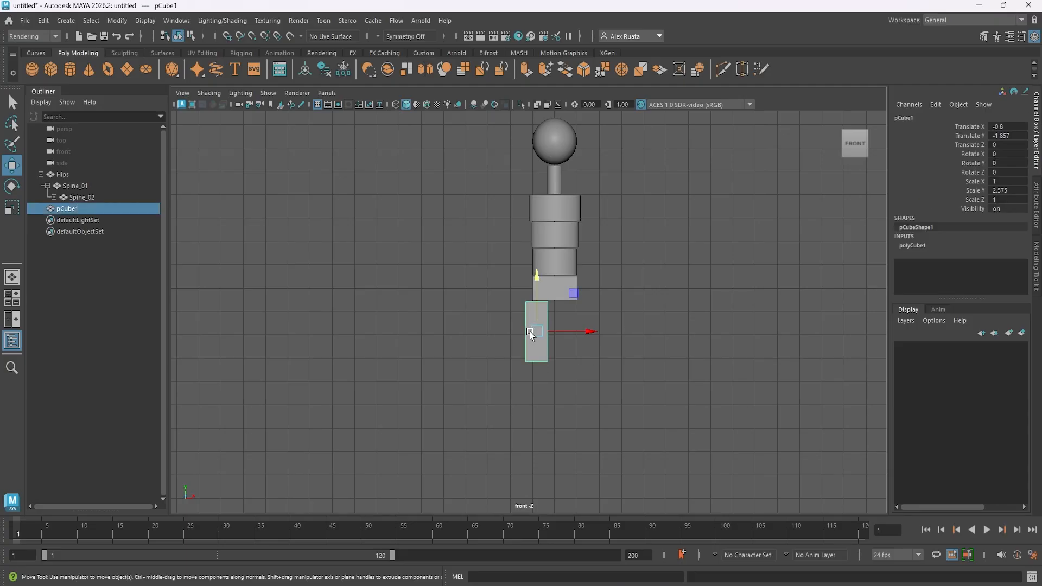
{"action": "left_click", "coordinate": [77, 208]}
{"action": "double_click", "coordinate": [77, 208]}
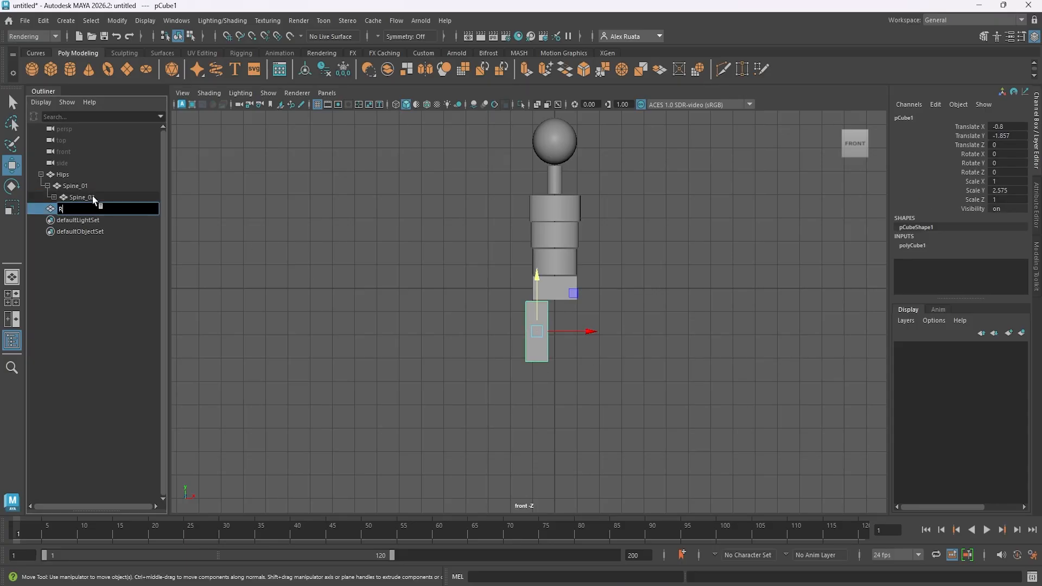
{"action": "type", "text": "R_Leg"}
{"action": "key", "text": "Return"}
Move R_Leg's pivot straight up to the top edge of the block, just below the hips
{"action": "scroll", "coordinate": [537, 320], "scroll_direction": "up", "scroll_amount": 5}
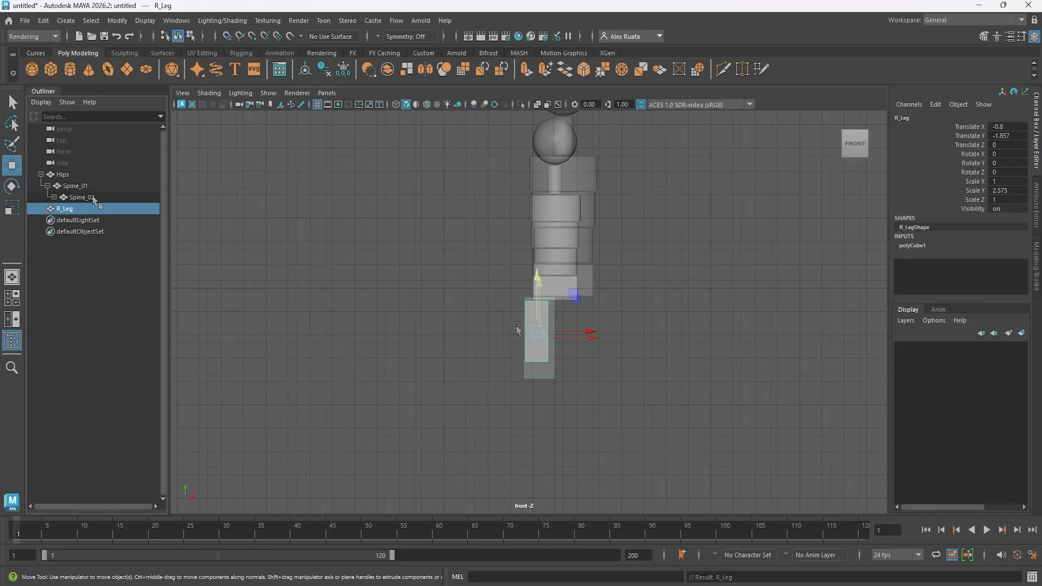
{"action": "scroll", "coordinate": [536, 320], "scroll_direction": "up", "scroll_amount": 1}
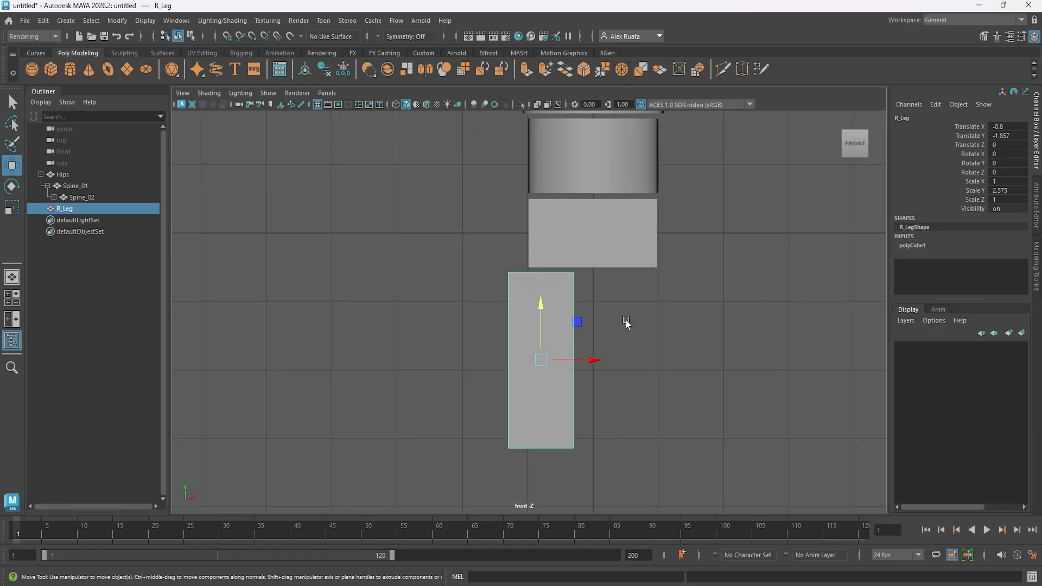
{"action": "key", "text": "d"}
{"action": "left_click_drag", "start_coordinate": [540, 310], "coordinate": [554, 222]}
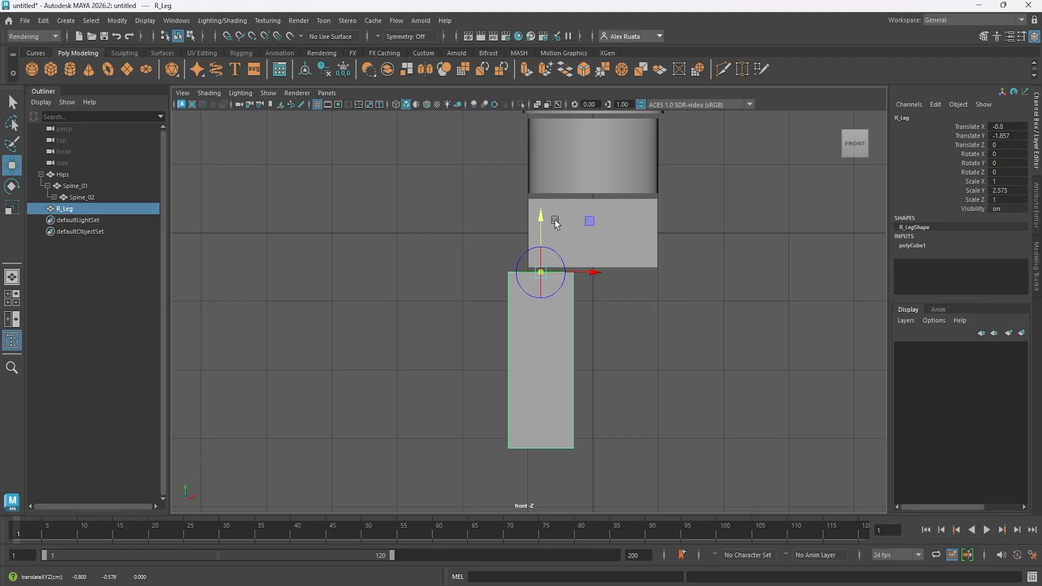
{"action": "key", "text": "d"}
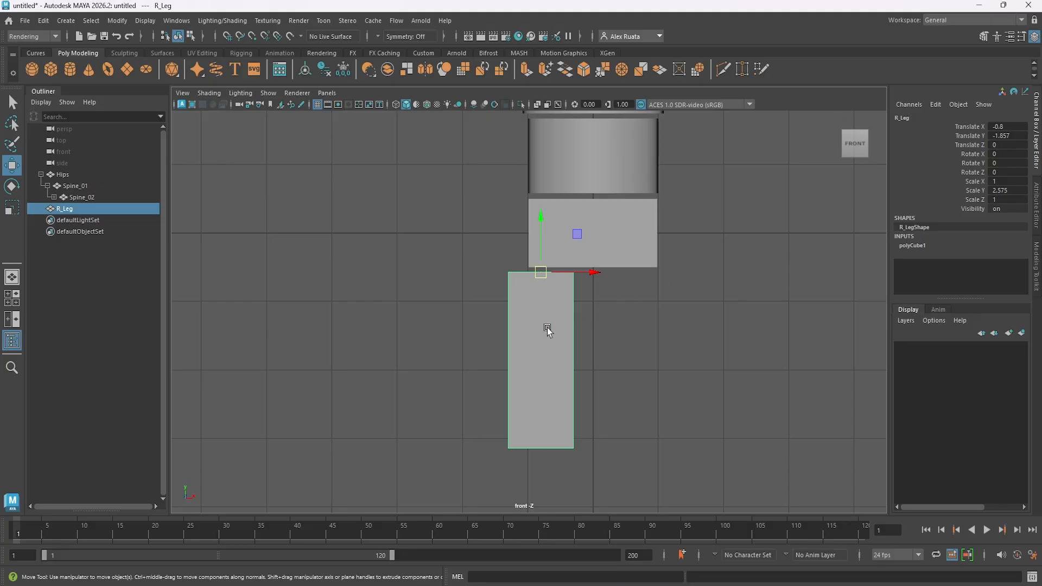
Duplicate R_Leg straight down to a Translate Y of about -4.553 and rename the copy R_Knee
{"action": "scroll", "coordinate": [547, 330], "scroll_direction": "down", "scroll_amount": 4}
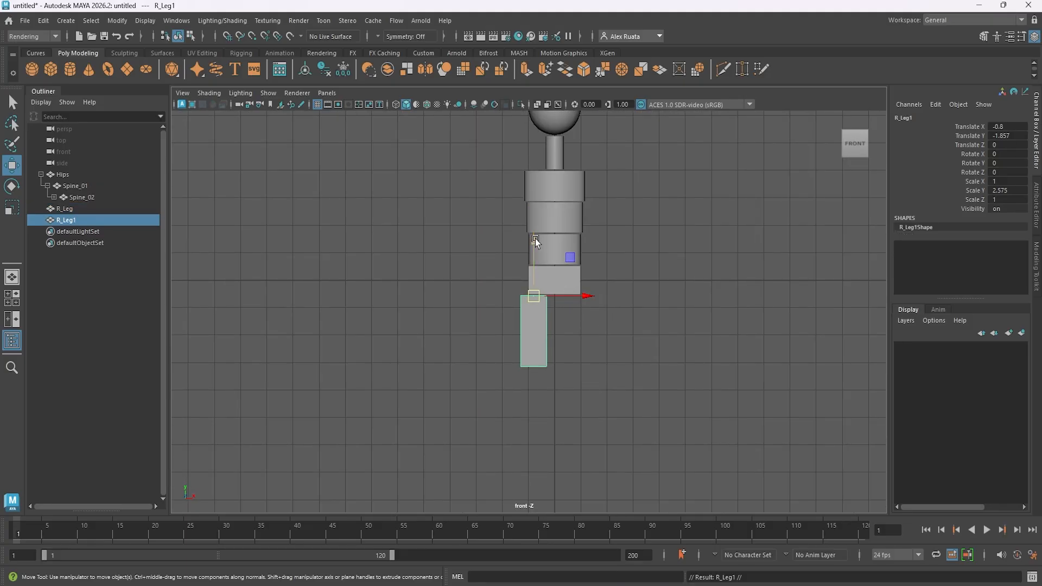
{"action": "left_click_drag", "start_coordinate": [535, 238], "coordinate": [546, 314]}
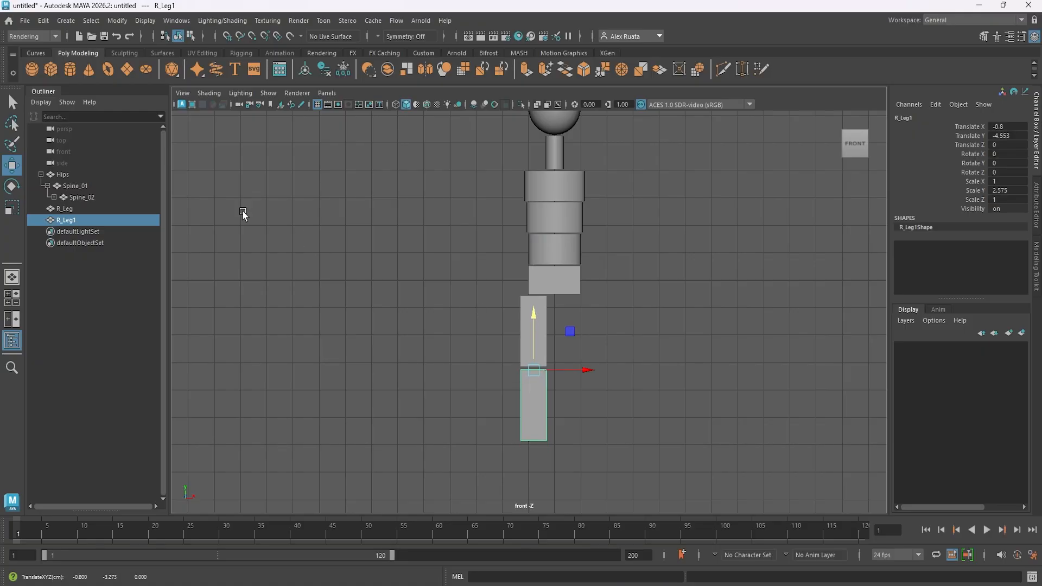
{"action": "double_click", "coordinate": [64, 223]}
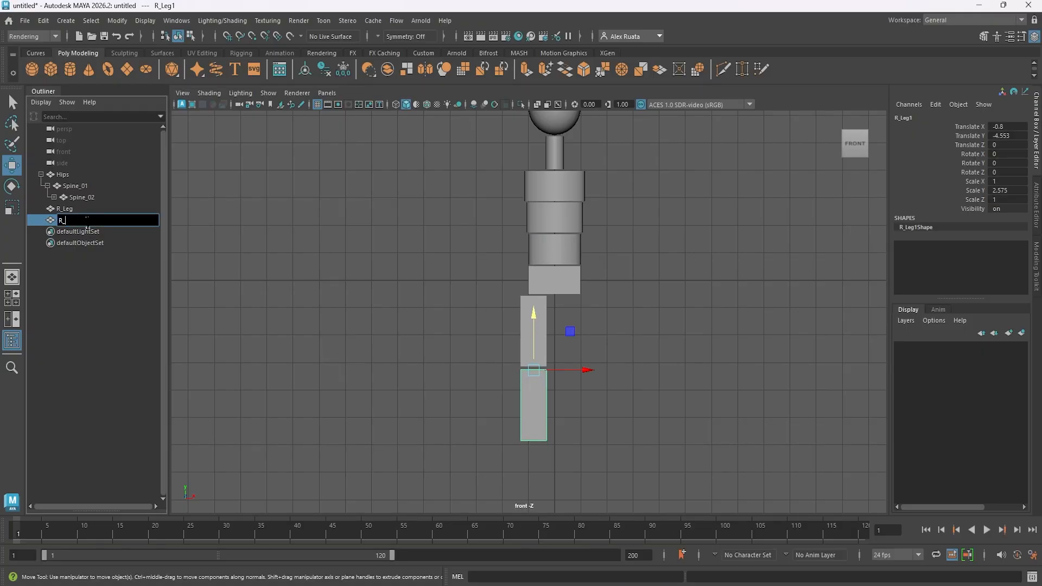
{"action": "type", "text": "R_Knee"}
{"action": "key", "text": "Return"}
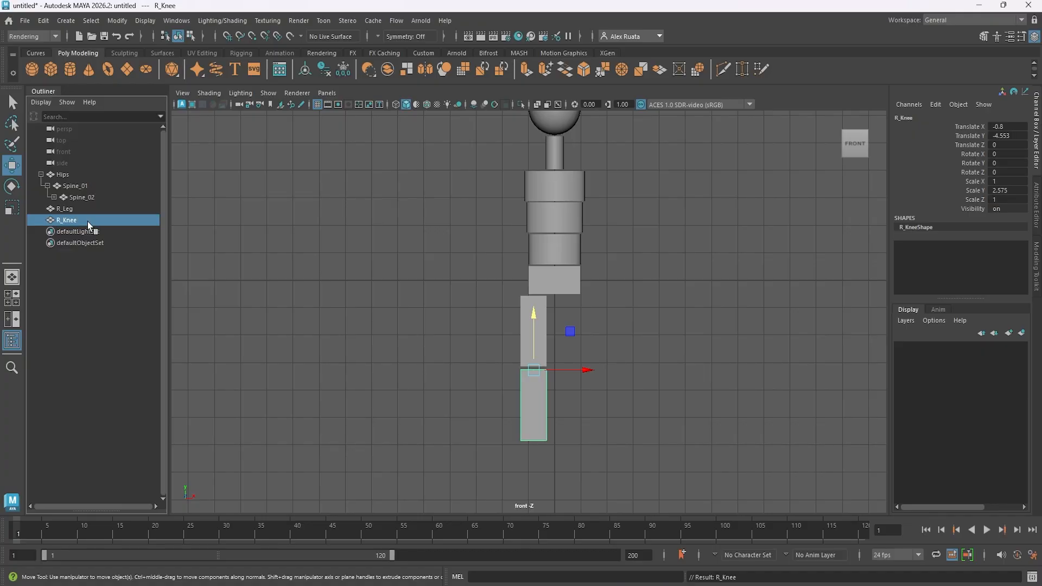
Create a polygon cube for the foot and lower it in the perspective view to a Translate Y of about -5.328
{"action": "key", "text": "space"}
{"action": "key", "text": "space"}
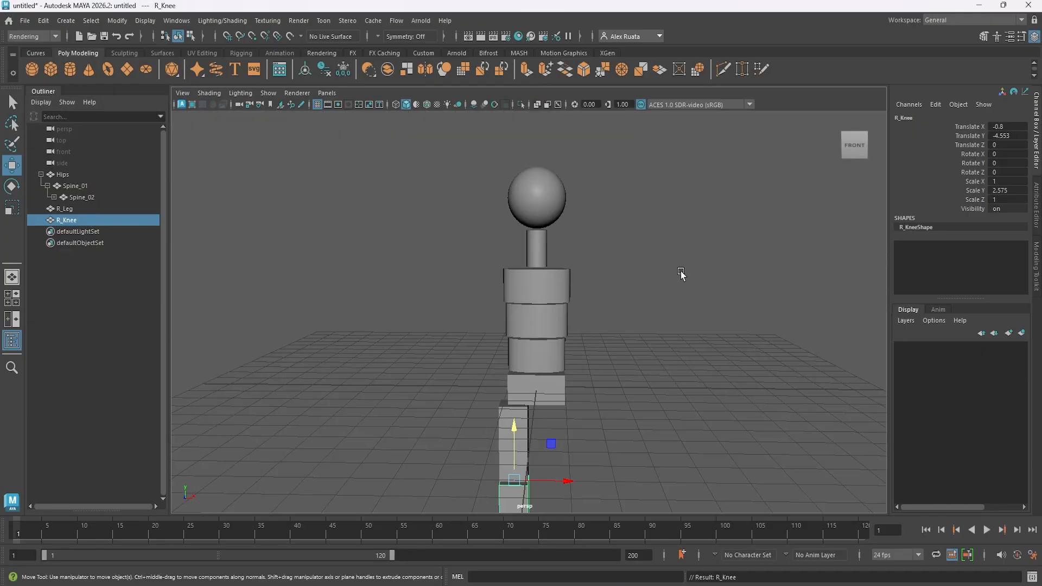
{"action": "left_click_drag", "start_coordinate": [681, 275], "coordinate": [605, 282], "text": "alt"}
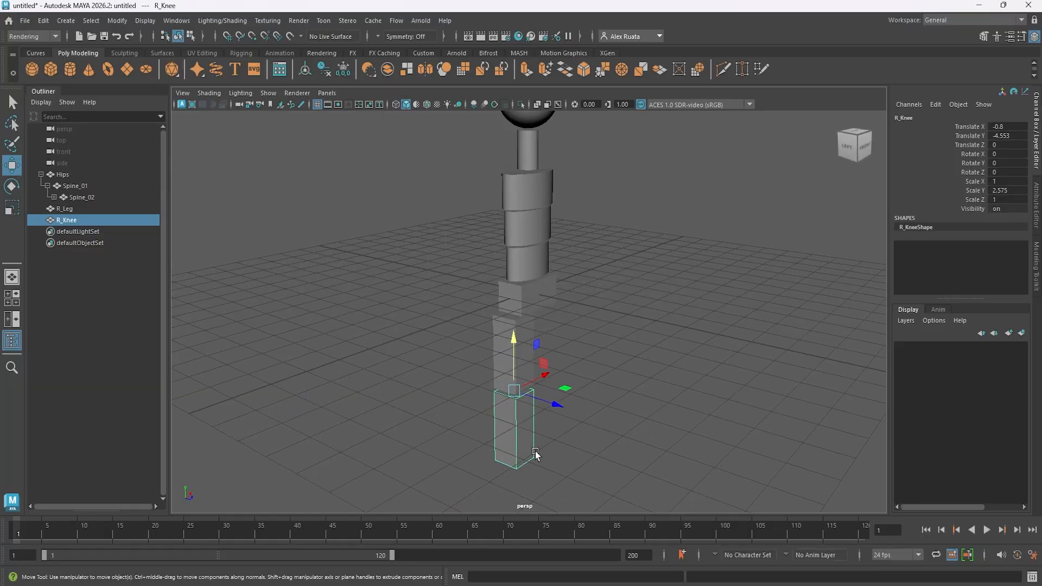
{"action": "left_click", "coordinate": [50, 69]}
{"action": "left_click_drag", "start_coordinate": [526, 241], "coordinate": [495, 407]}
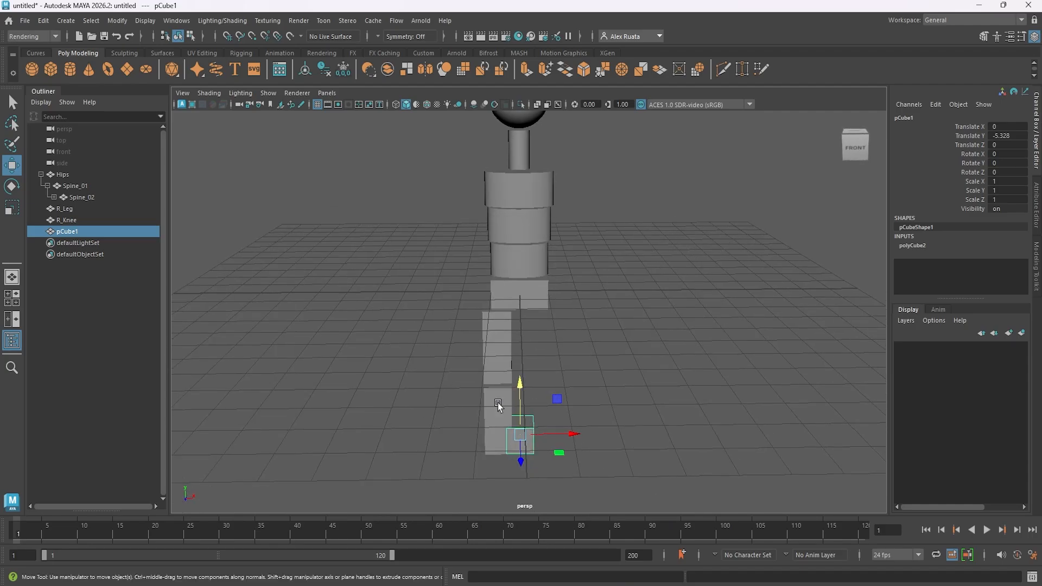
Set the foot cube's Translate X to -0.8, matching R_Knee
{"action": "left_click", "coordinate": [495, 407]}
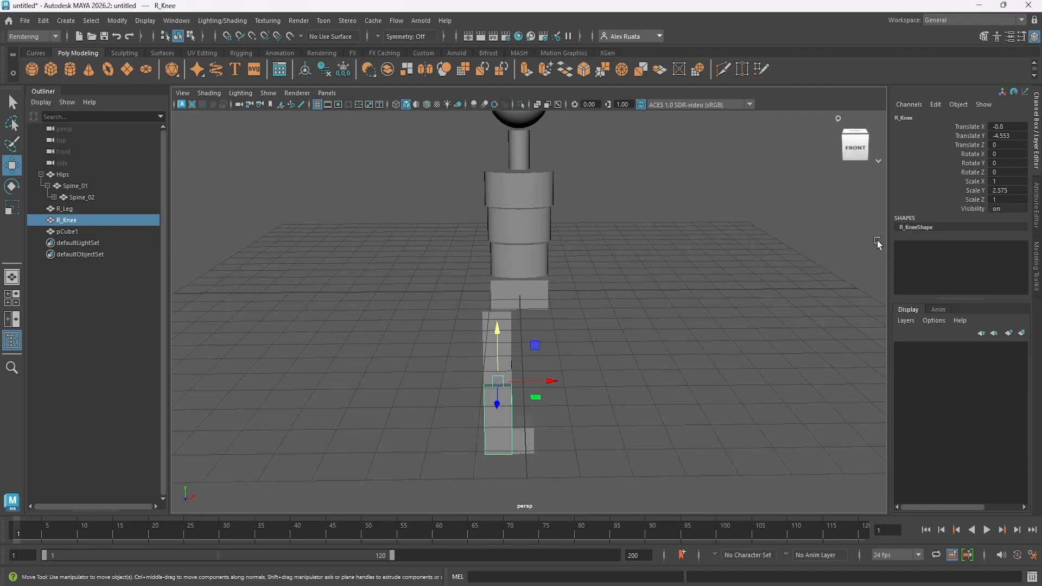
{"action": "left_click", "coordinate": [1008, 126]}
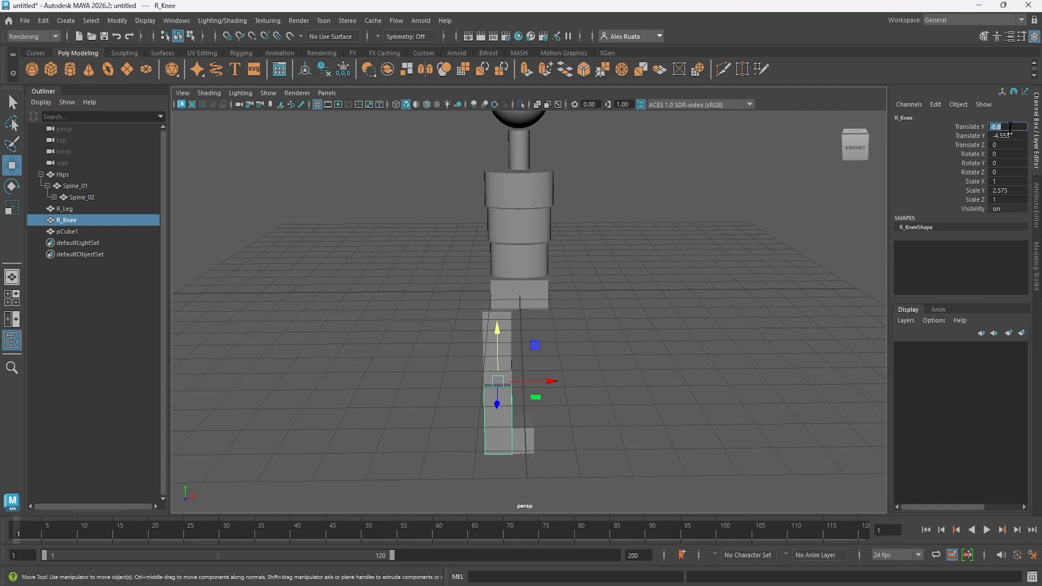
{"action": "left_click", "coordinate": [535, 434]}
{"action": "left_click", "coordinate": [1004, 126]}
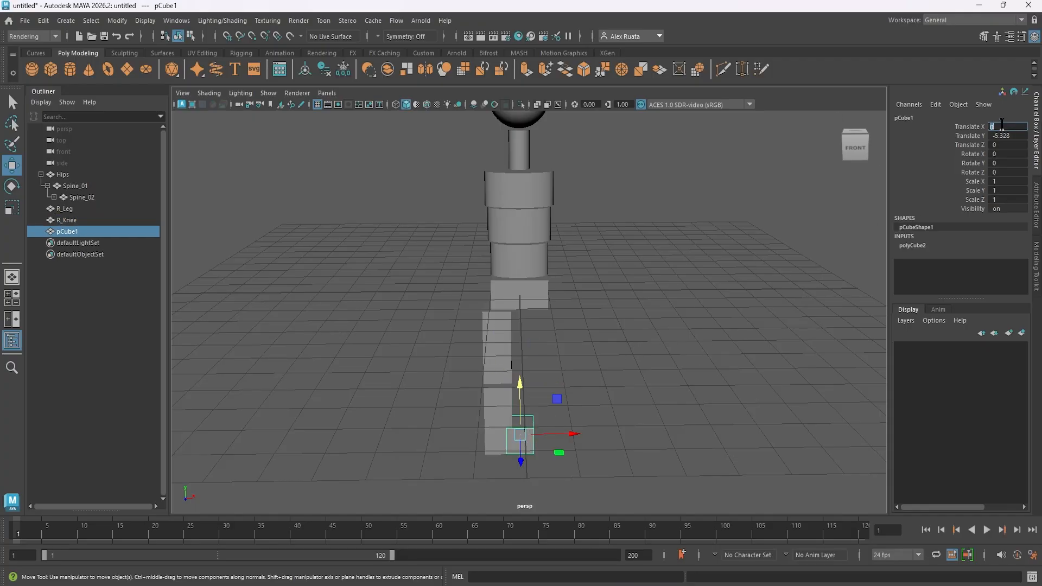
{"action": "key", "text": "Return"}
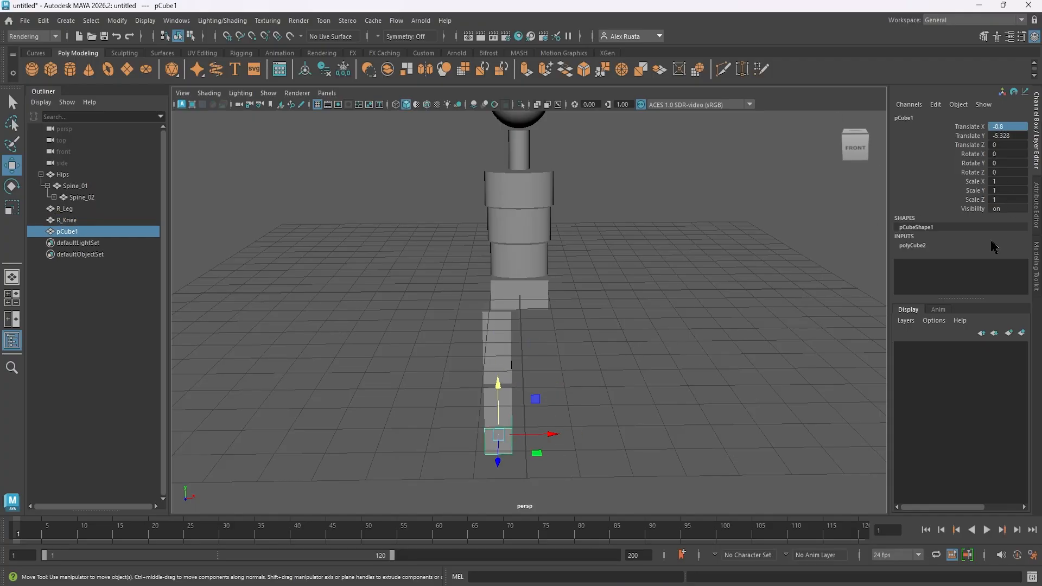
Move the foot cube forward to a Translate Z of about 1.833 and stretch it to a Scale Z of 2.345
{"action": "left_click_drag", "start_coordinate": [586, 239], "coordinate": [607, 352], "text": "alt"}
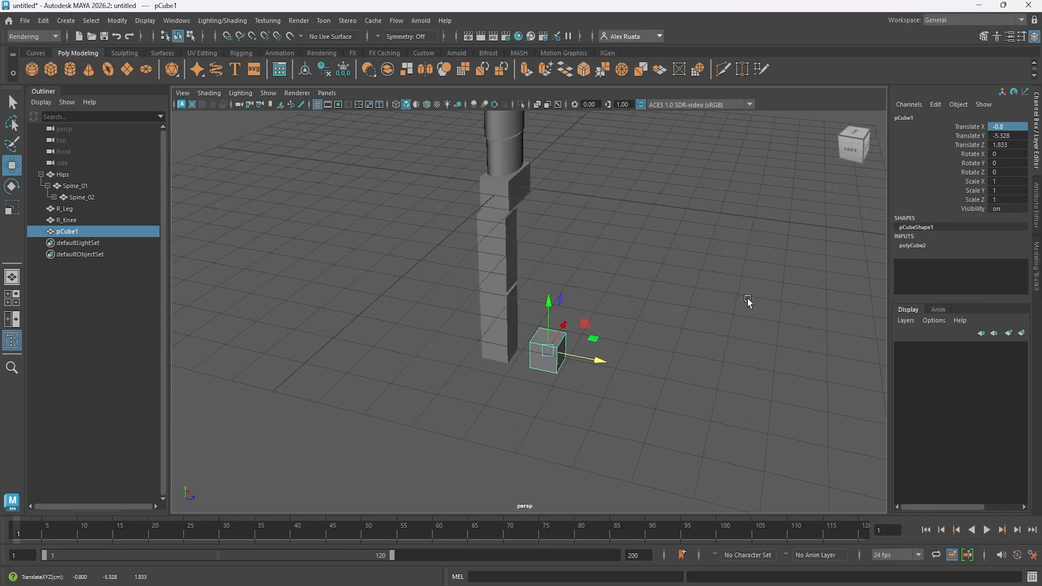
{"action": "double_click", "coordinate": [1003, 200]}
{"action": "key", "text": "Return"}
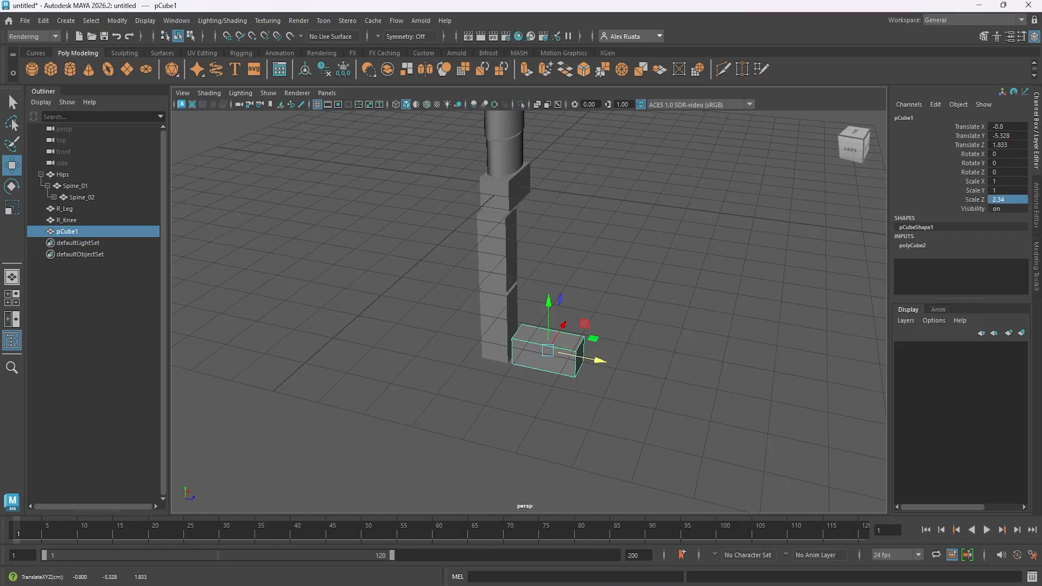
{"action": "double_click", "coordinate": [1014, 199]}
{"action": "type", "text": "5"}
{"action": "key", "text": "Return"}
Lengthen the foot cube to a Scale Z of 2.5 and shift it to a Translate Z of about 1.815
{"action": "scroll", "coordinate": [593, 360], "scroll_direction": "up", "scroll_amount": 3}
{"action": "key", "text": "r"}
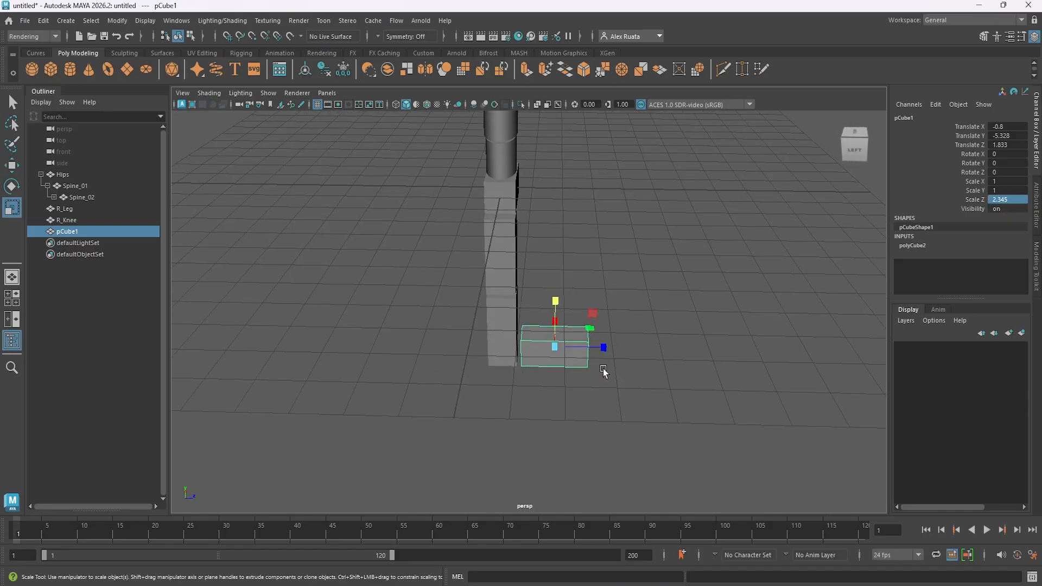
{"action": "scroll", "coordinate": [602, 370], "scroll_direction": "up", "scroll_amount": 3}
{"action": "middle_click_drag", "start_coordinate": [647, 405], "coordinate": [639, 378], "text": "alt"}
{"action": "left_click_drag", "start_coordinate": [624, 360], "coordinate": [620, 376]}
{"action": "key", "text": "w"}
In the side view, place the foot cube beneath R_Knee at a Translate Y of about -6.451 and Translate Z of about 0.747
{"action": "key", "text": "space"}
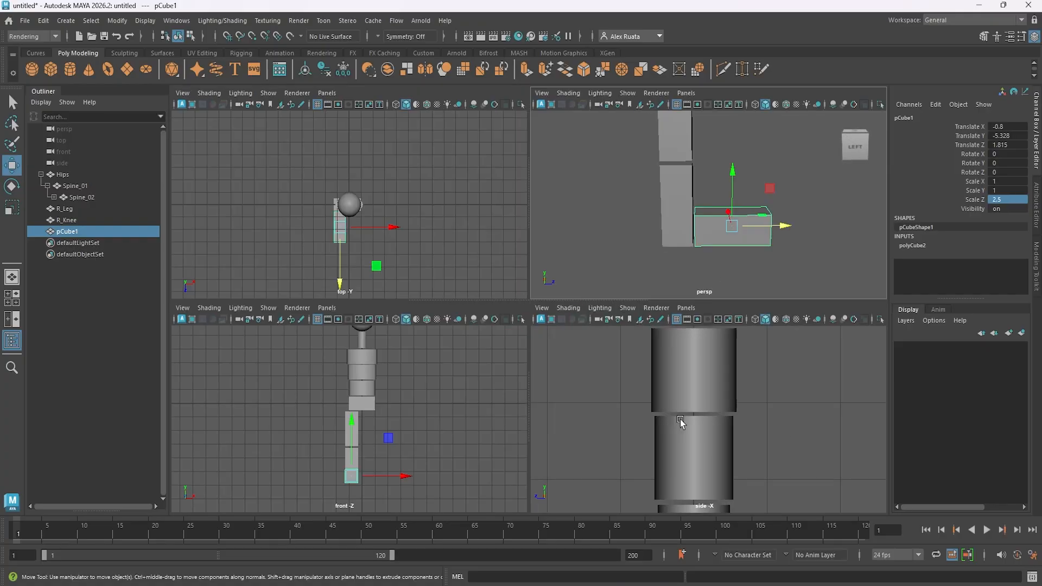
{"action": "key", "text": "space"}
{"action": "right_click_drag", "start_coordinate": [701, 457], "coordinate": [484, 403], "text": "alt"}
{"action": "middle_click_drag", "start_coordinate": [512, 473], "coordinate": [572, 320], "text": "alt"}
{"action": "right_click_drag", "start_coordinate": [494, 331], "coordinate": [602, 364], "text": "alt"}
{"action": "middle_click_drag", "start_coordinate": [686, 354], "coordinate": [652, 362], "text": "alt"}
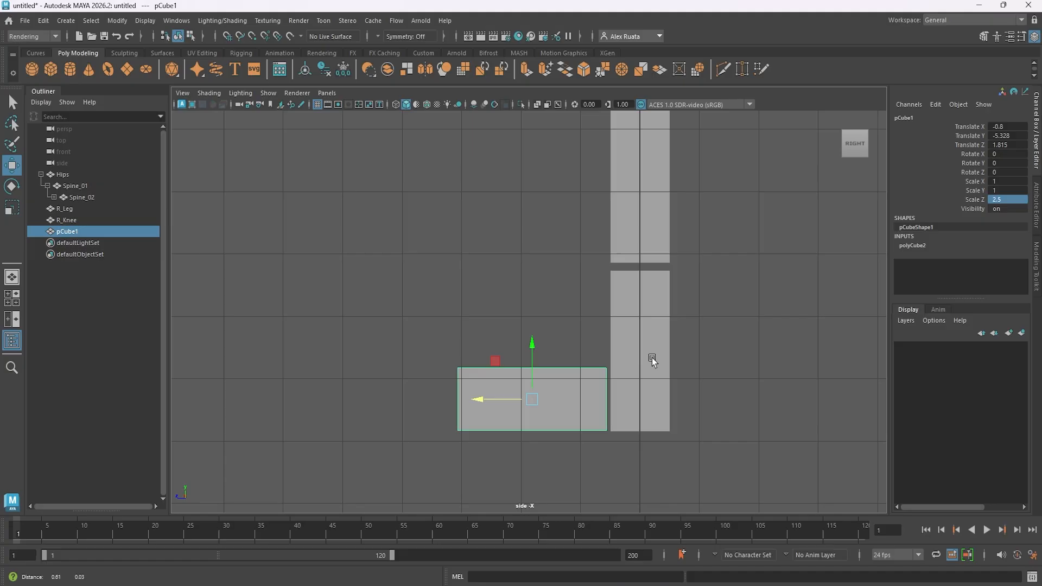
{"action": "middle_click_drag", "start_coordinate": [653, 357], "coordinate": [652, 341], "text": "alt"}
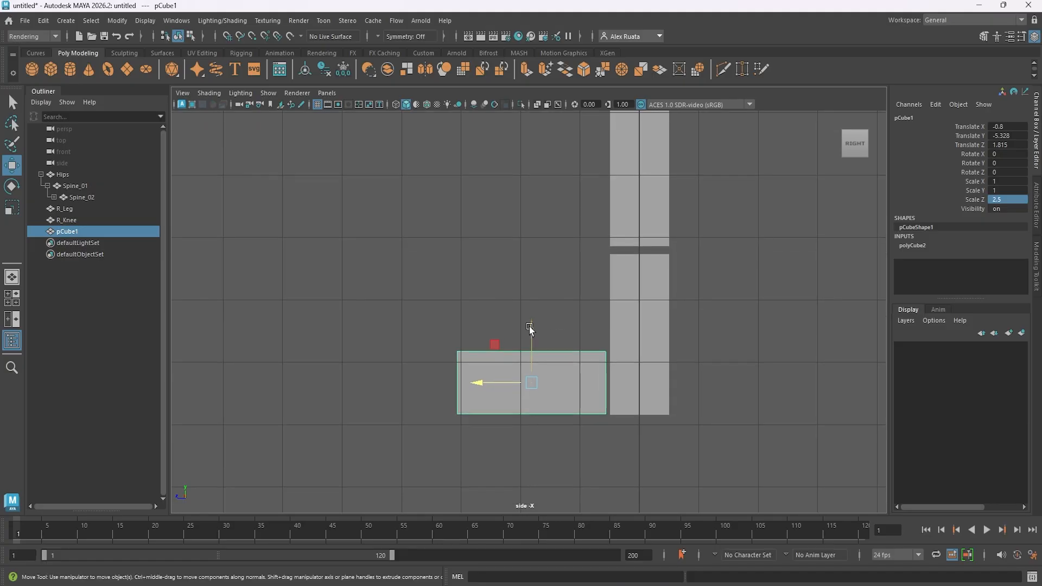
{"action": "left_click_drag", "start_coordinate": [531, 327], "coordinate": [537, 394]}
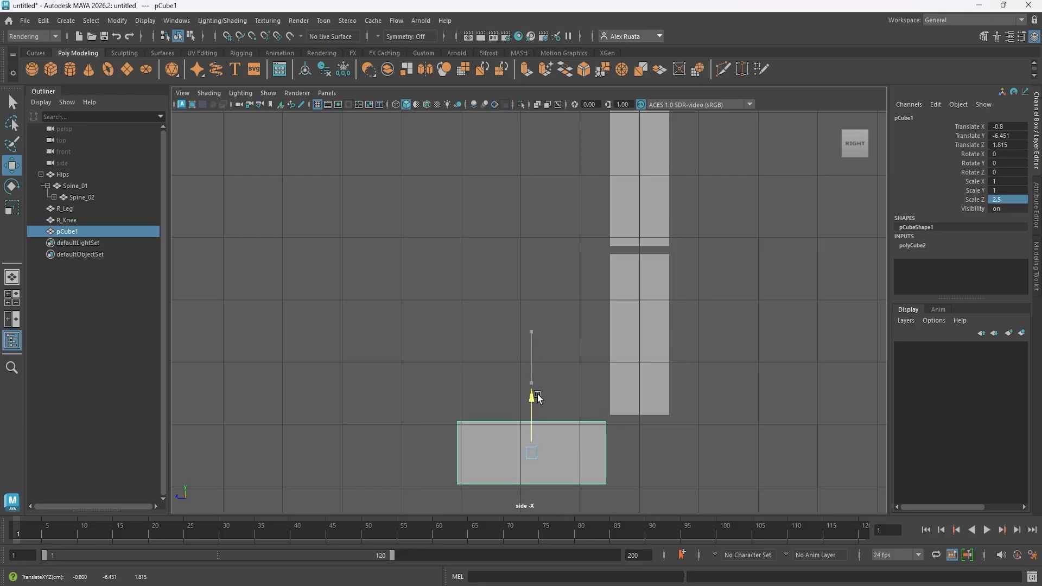
{"action": "left_click_drag", "start_coordinate": [493, 450], "coordinate": [548, 458]}
Move the foot cube's pivot up to the ankle, centred under R_Knee, and undo the last trial change
{"action": "middle_click_drag", "start_coordinate": [626, 454], "coordinate": [628, 419], "text": "alt"}
{"action": "key", "text": "d"}
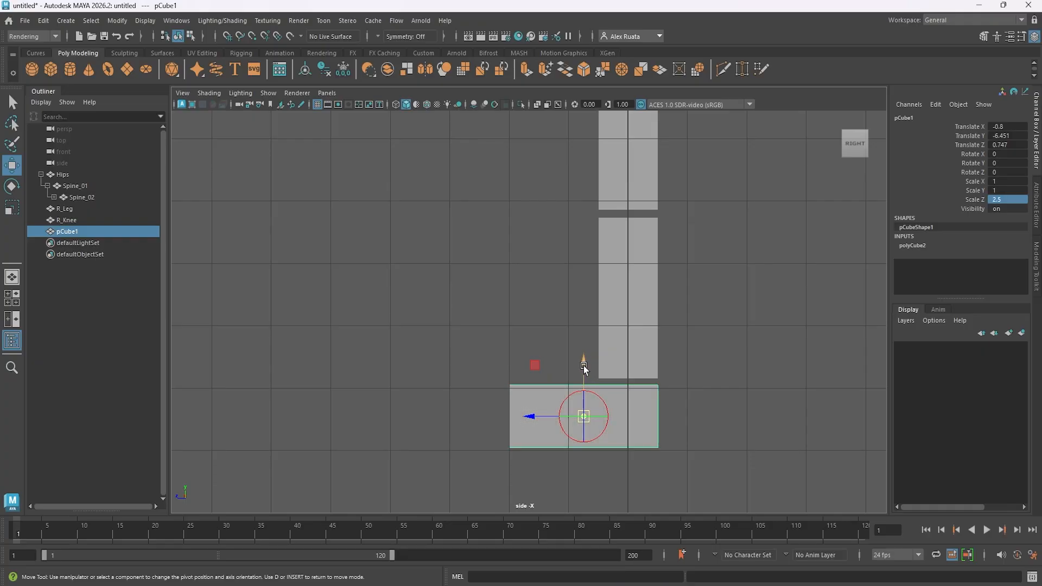
{"action": "left_click_drag", "start_coordinate": [584, 366], "coordinate": [584, 333]}
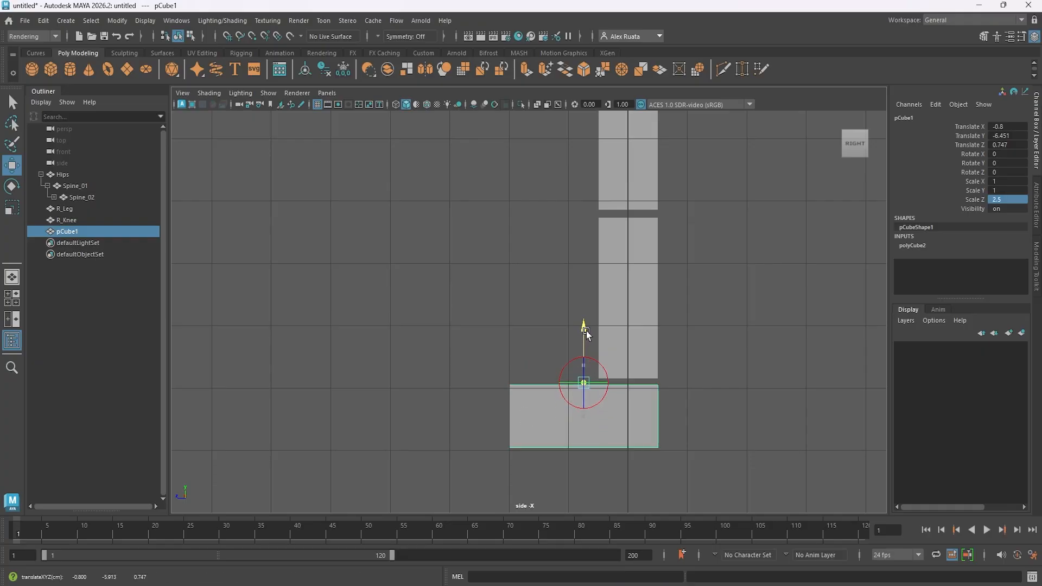
{"action": "left_click_drag", "start_coordinate": [531, 383], "coordinate": [575, 385]}
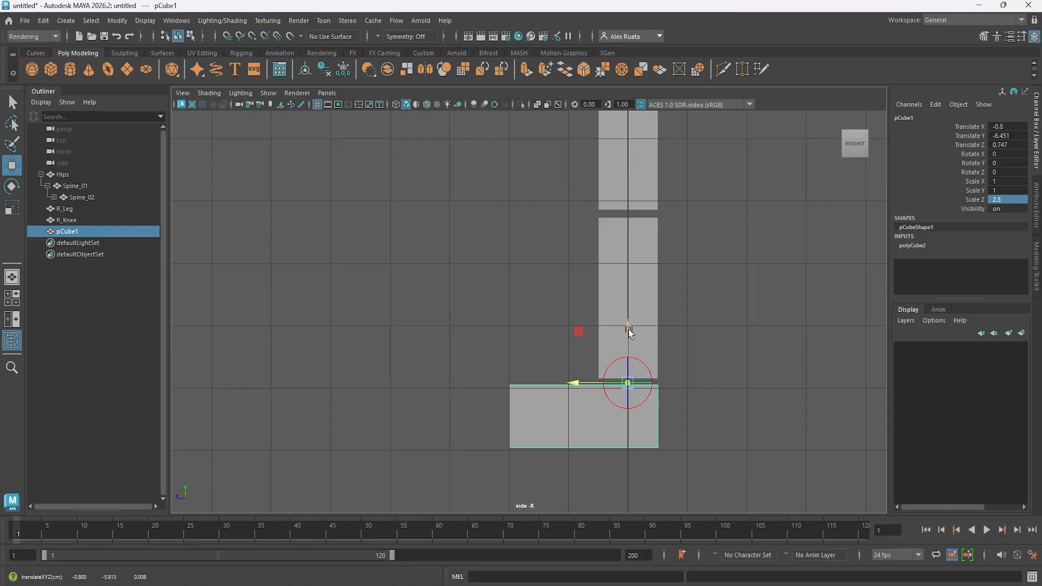
{"action": "left_click_drag", "start_coordinate": [627, 333], "coordinate": [677, 354]}
{"action": "key", "text": "e"}
{"action": "key", "text": "ctrl+z"}
Return to the perspective view and rename the foot cube R_Foot
{"action": "key", "text": "space"}
{"action": "key", "text": "space"}
{"action": "left_click_drag", "start_coordinate": [559, 320], "coordinate": [472, 333], "text": "alt"}
{"action": "left_click", "coordinate": [79, 212]}
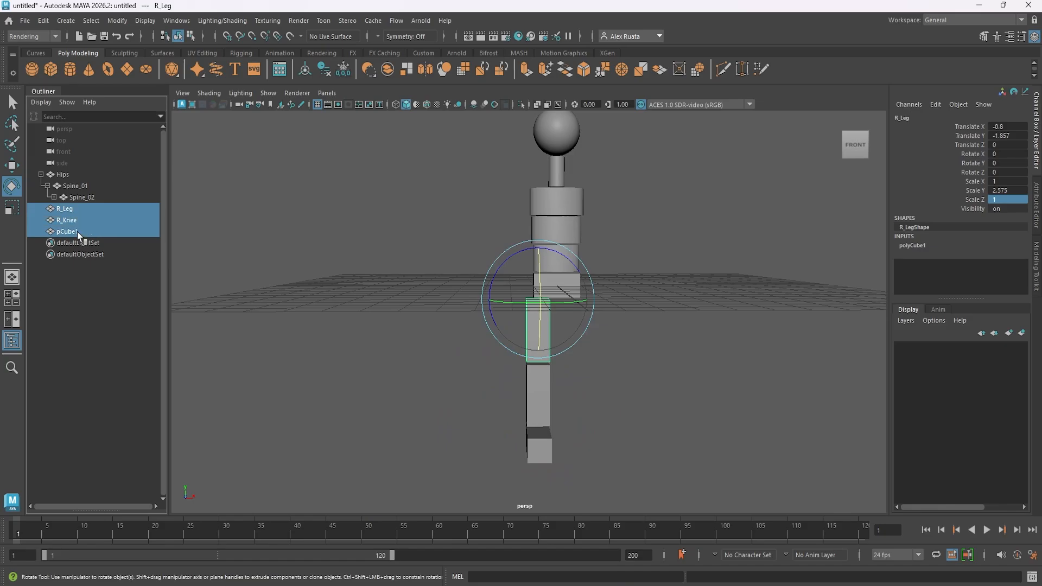
{"action": "left_click", "coordinate": [77, 232]}
{"action": "double_click", "coordinate": [77, 232]}
{"action": "type", "text": "R"}
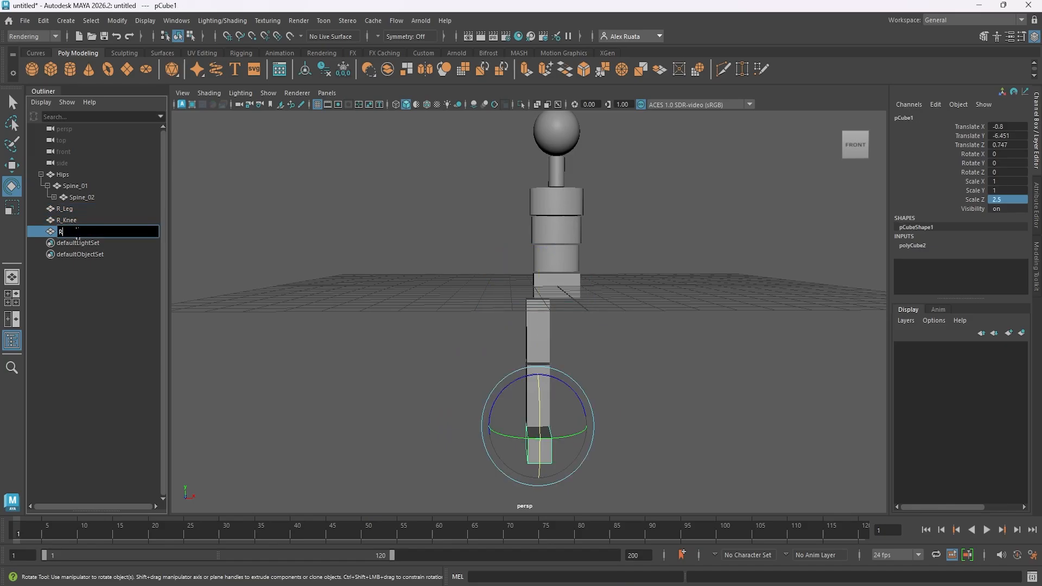
{"action": "type", "text": "_Foot"}
{"action": "key", "text": "Return"}
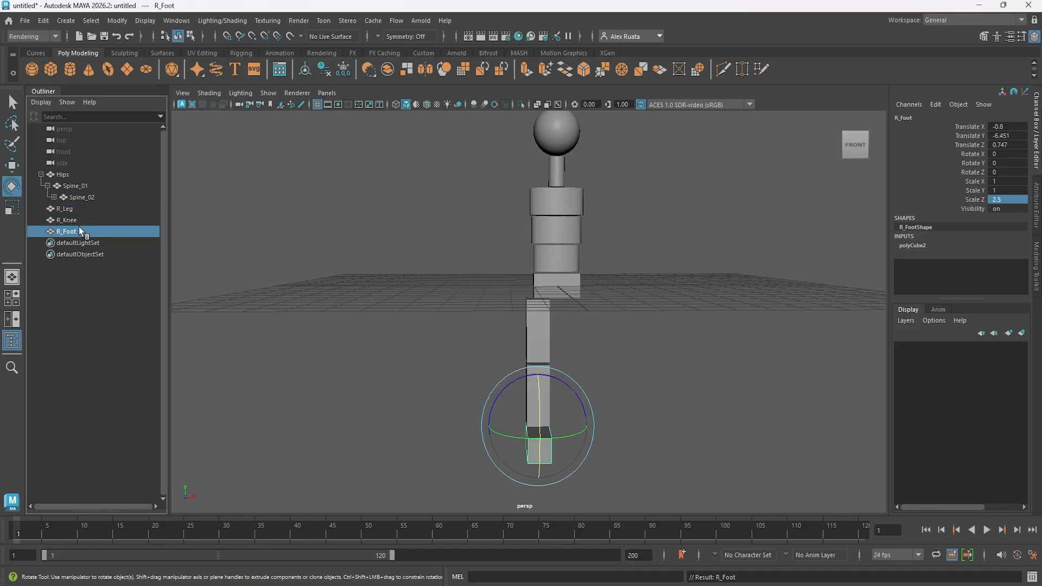
Delete the construction history of R_Leg, R_Knee and R_Foot and freeze their transformations
{"action": "left_click", "coordinate": [76, 211]}
{"action": "left_click", "coordinate": [77, 231], "text": "shift"}
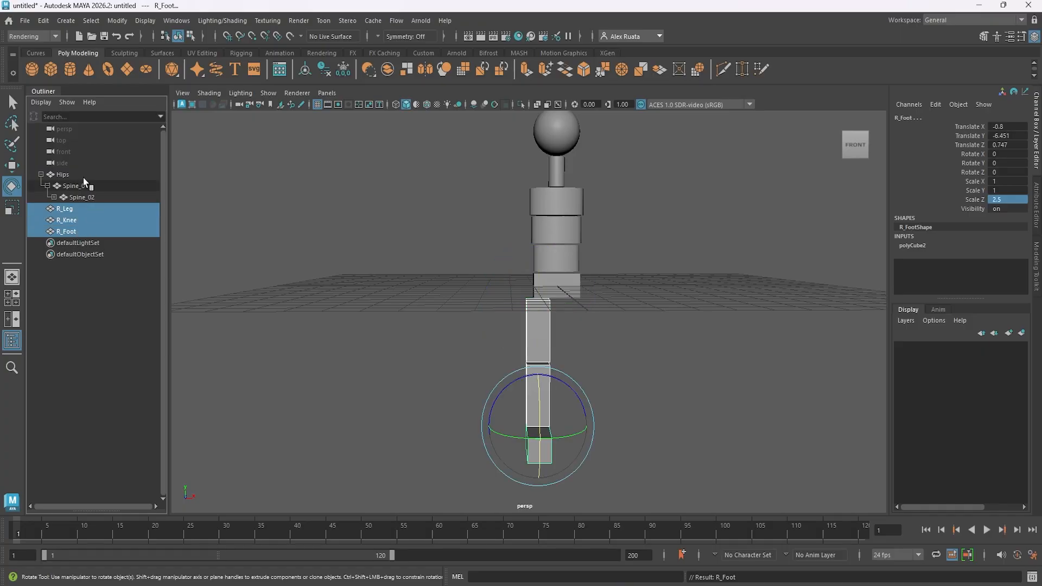
{"action": "left_click", "coordinate": [122, 22]}
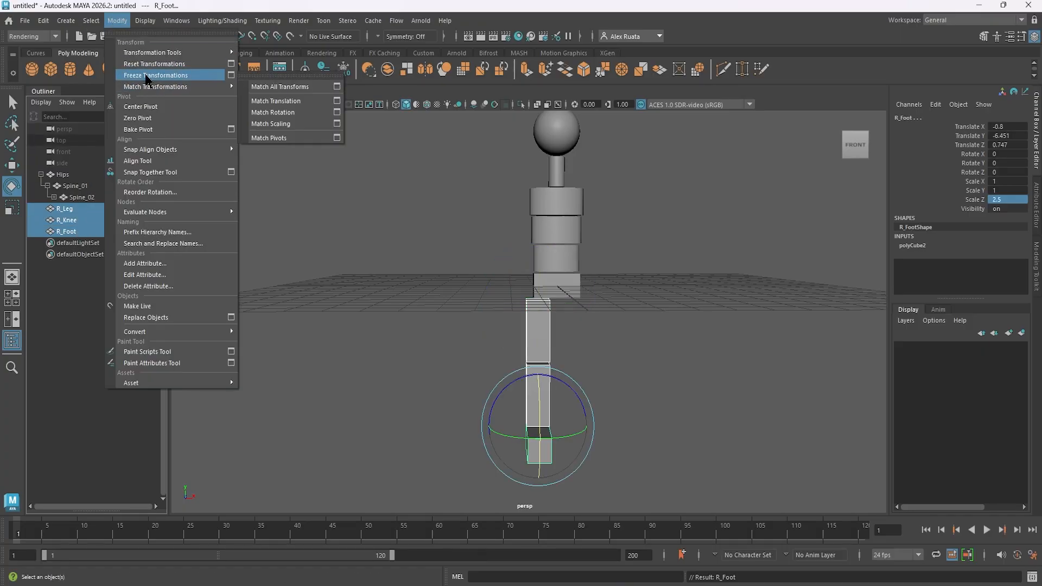
{"action": "mouse_move", "coordinate": [44, 21]}
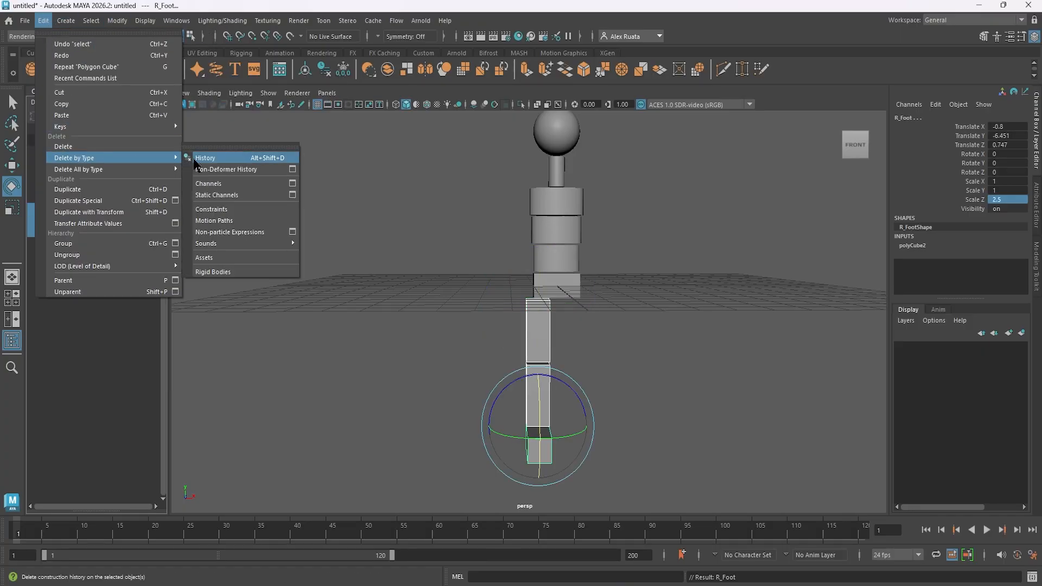
{"action": "left_click", "coordinate": [205, 157]}
{"action": "left_click", "coordinate": [117, 20]}
{"action": "left_click", "coordinate": [169, 86]}
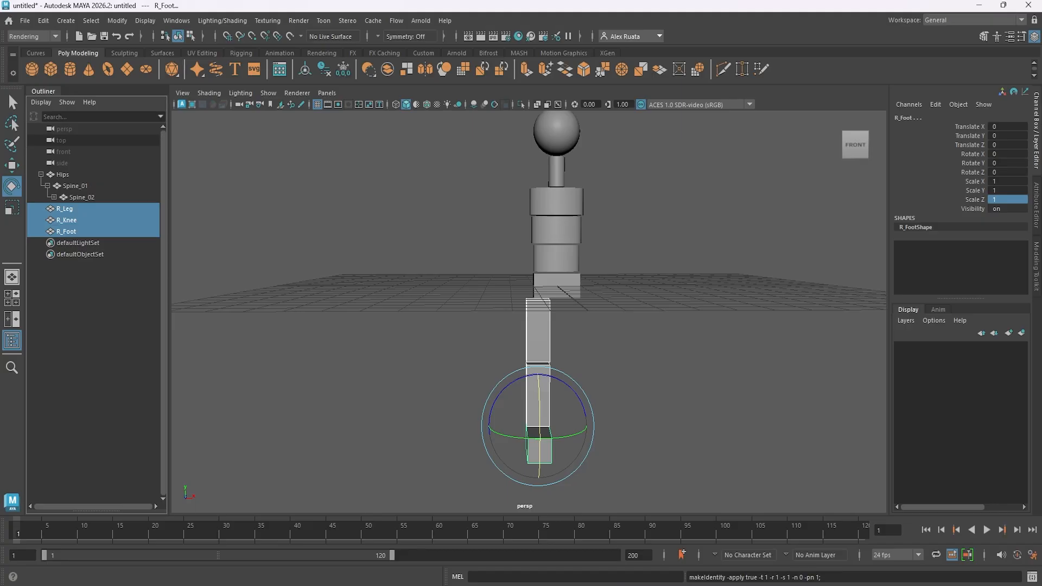
Parent R_Foot under R_Knee, and R_Knee under R_Leg, to form the right leg hierarchy
{"action": "left_click", "coordinate": [78, 234]}
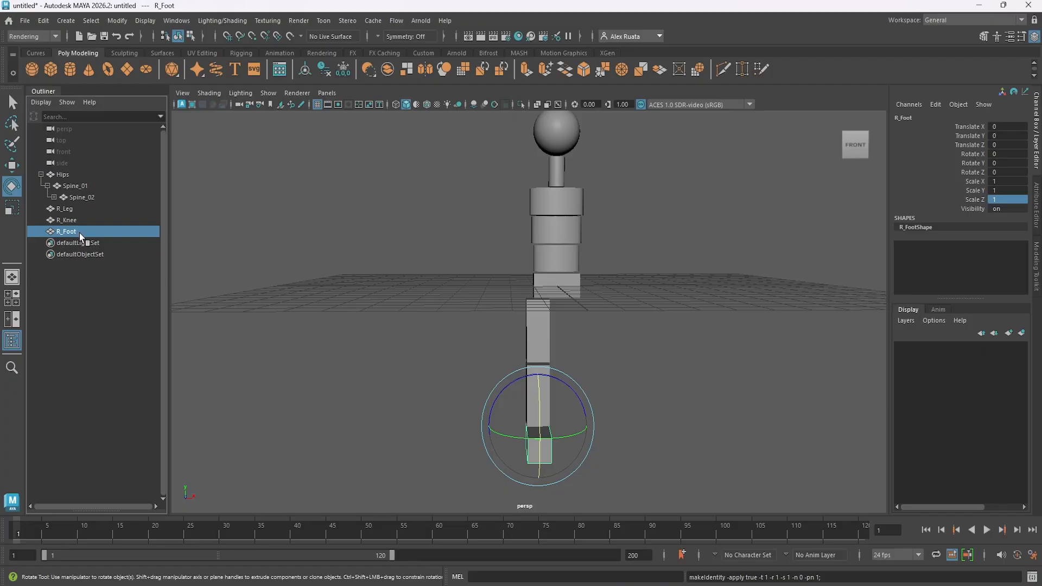
{"action": "middle_click_drag", "start_coordinate": [74, 233], "coordinate": [76, 207]}
{"action": "left_click", "coordinate": [73, 220]}
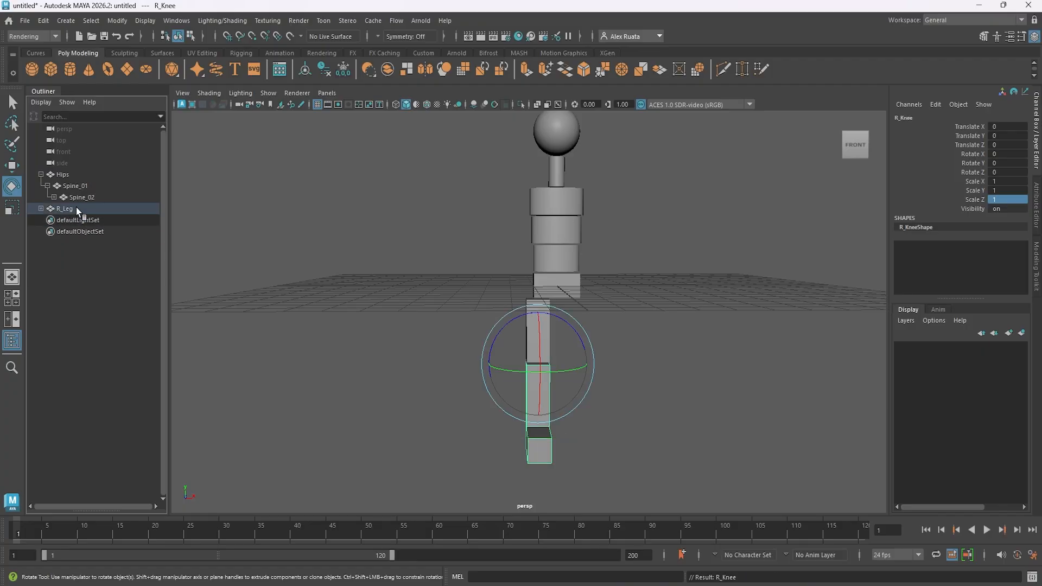
{"action": "left_click", "coordinate": [76, 208]}
{"action": "left_click_drag", "start_coordinate": [473, 336], "coordinate": [474, 370], "text": "alt"}
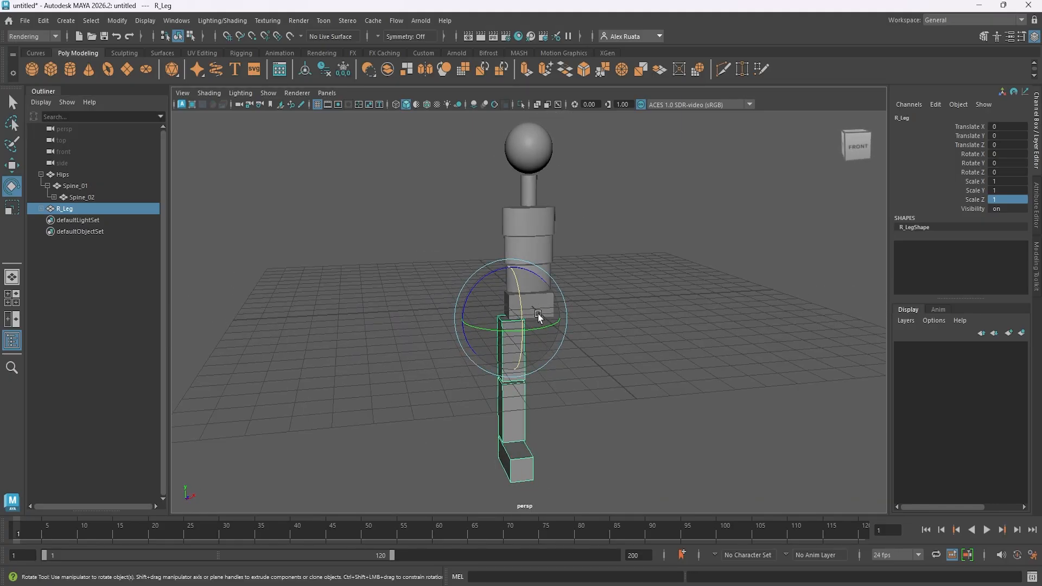
{"action": "left_click_drag", "start_coordinate": [538, 314], "coordinate": [534, 353], "text": "alt"}
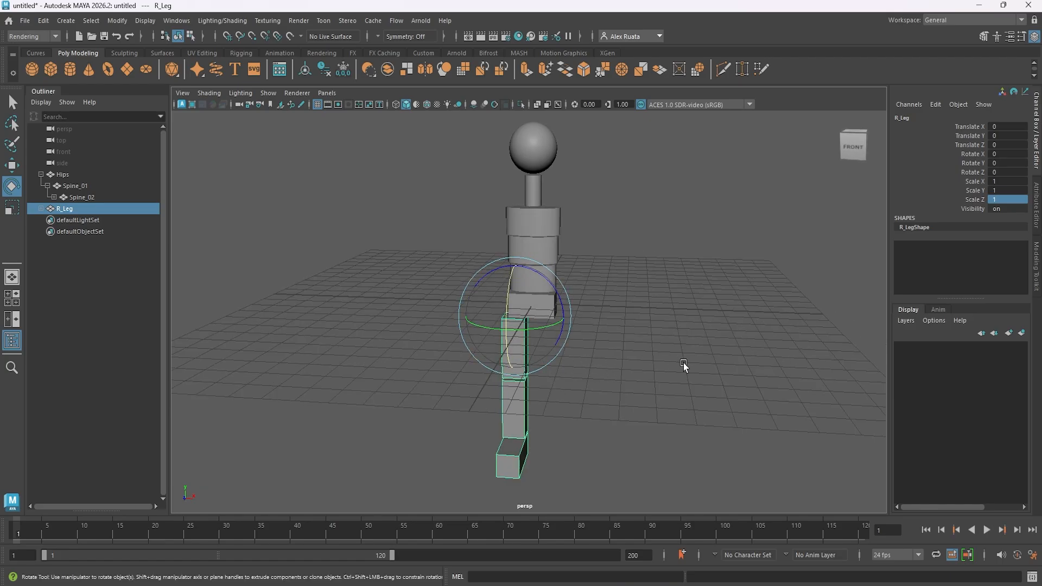
{"action": "mouse_move", "coordinate": [594, 370]}
{"action": "left_mouse_down", "text": "alt"}
{"action": "mouse_move", "coordinate": [600, 351]}
{"action": "mouse_move", "coordinate": [597, 373]}
{"action": "left_mouse_up", "text": "alt"}
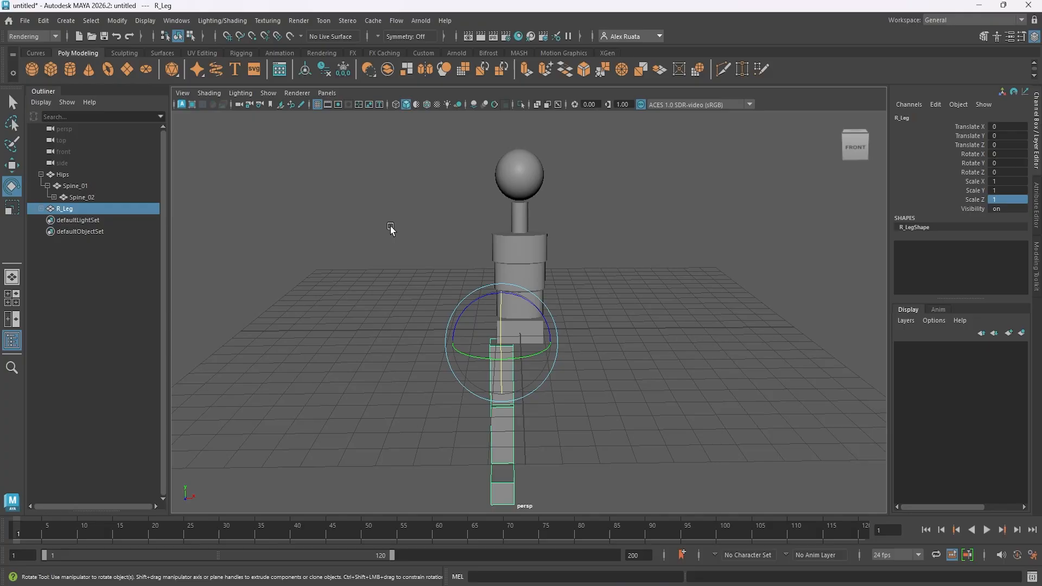
{"action": "left_click_drag", "start_coordinate": [574, 281], "coordinate": [522, 349], "text": "alt"}
In the front view, create a polygon cube and place it beside the upper torso at about Translate X -2.303, Translate Y 3.548
{"action": "key", "text": "w"}
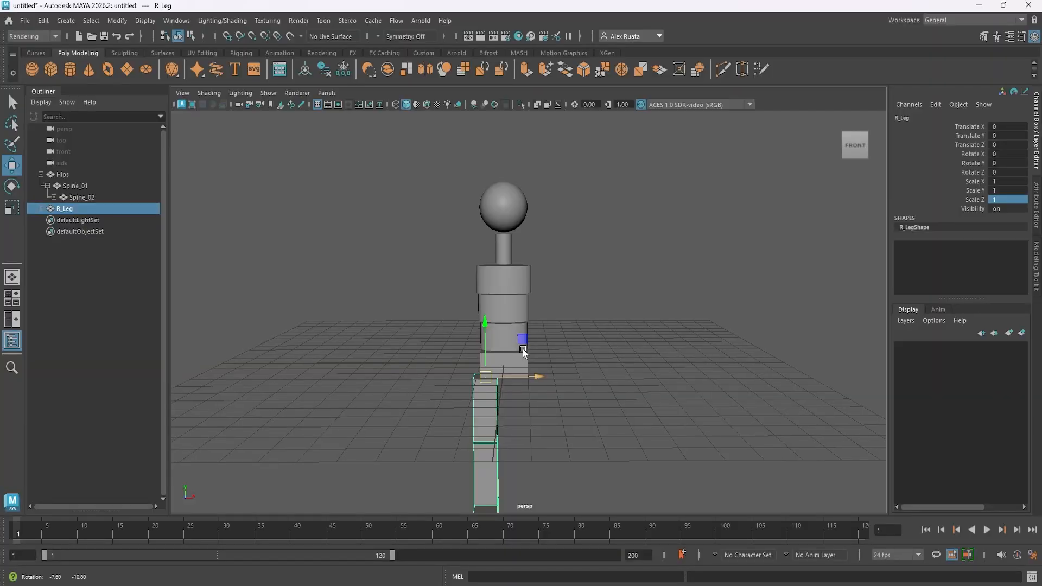
{"action": "key", "text": "space"}
{"action": "key", "text": "space"}
{"action": "left_click", "coordinate": [656, 340]}
{"action": "middle_click_drag", "start_coordinate": [638, 281], "coordinate": [622, 362], "text": "alt"}
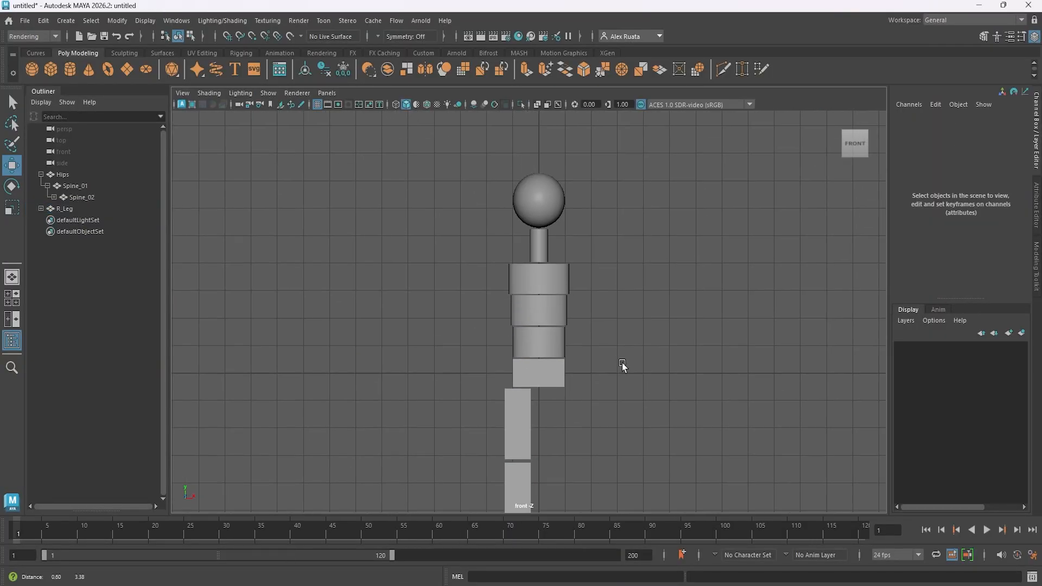
{"action": "left_click", "coordinate": [51, 69]}
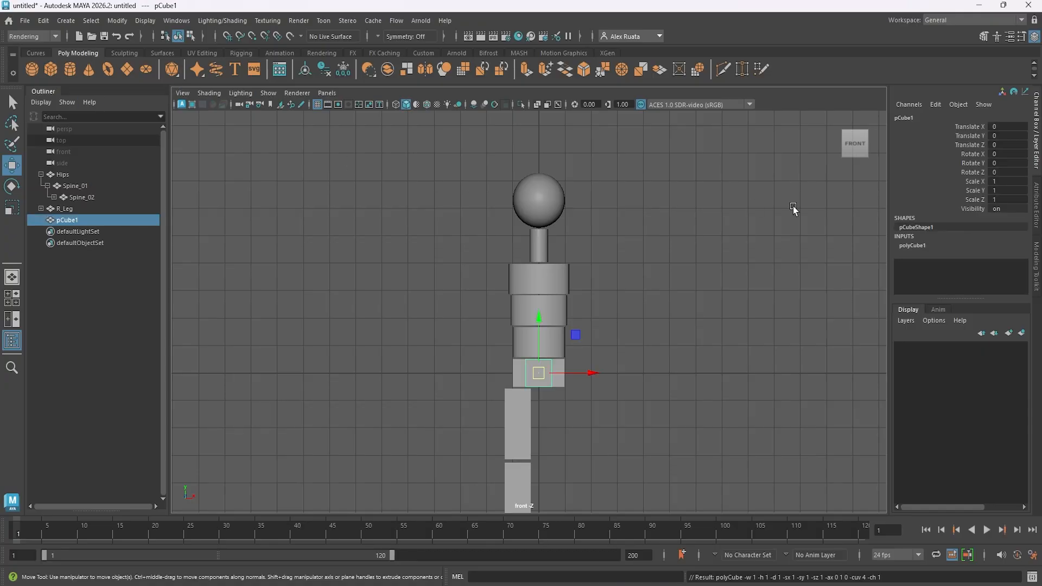
{"action": "left_click_drag", "start_coordinate": [530, 319], "coordinate": [555, 222]}
{"action": "left_click_drag", "start_coordinate": [572, 272], "coordinate": [524, 279]}
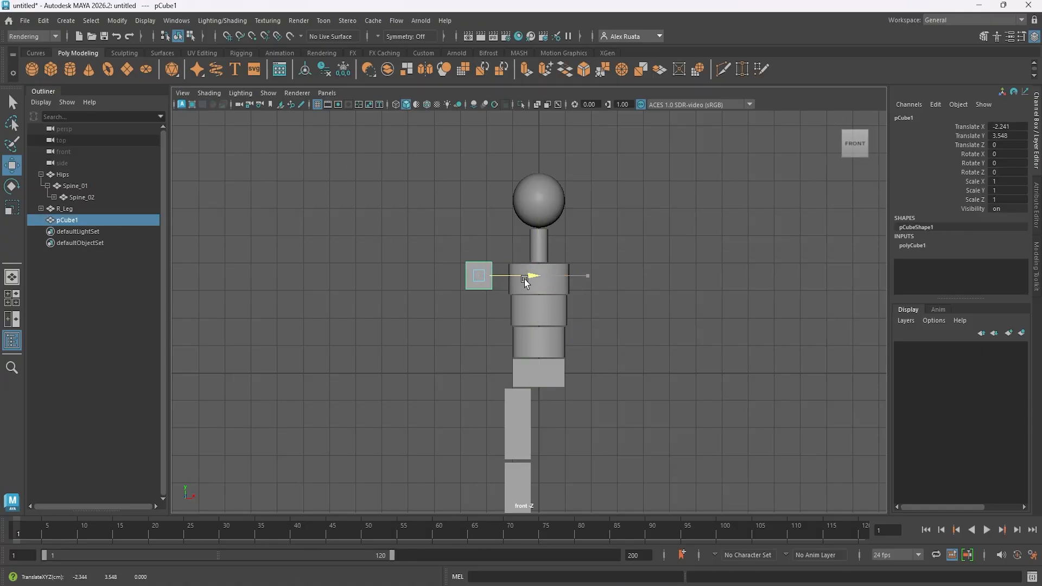
Thin the cube to a Scale Y of about 0.636 and a Scale Z of 0.65, and return to the perspective view
{"action": "double_click", "coordinate": [1007, 189]}
{"action": "key", "text": "Return"}
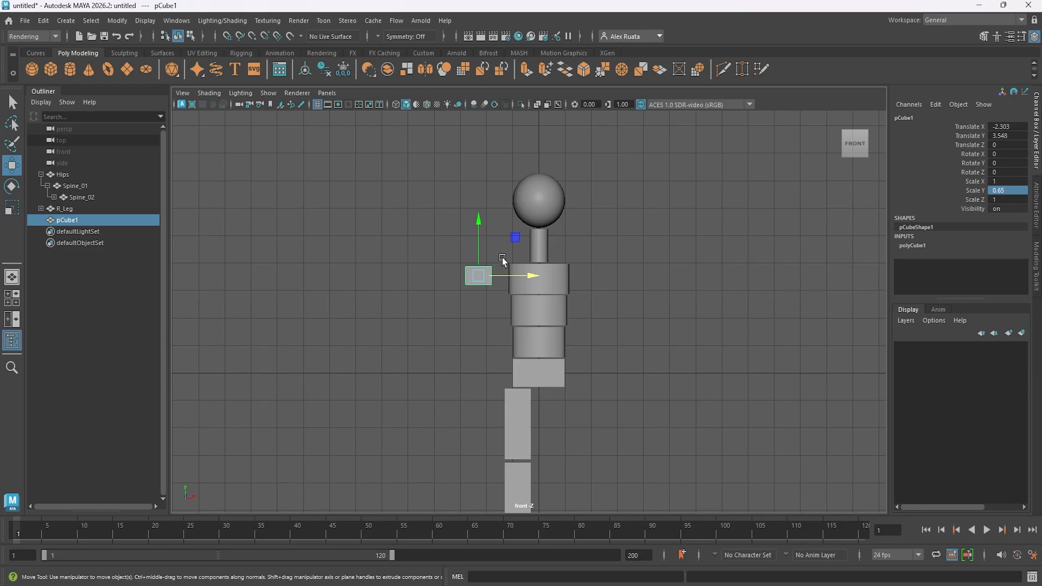
{"action": "key", "text": "r"}
{"action": "left_click_drag", "start_coordinate": [479, 226], "coordinate": [477, 227]}
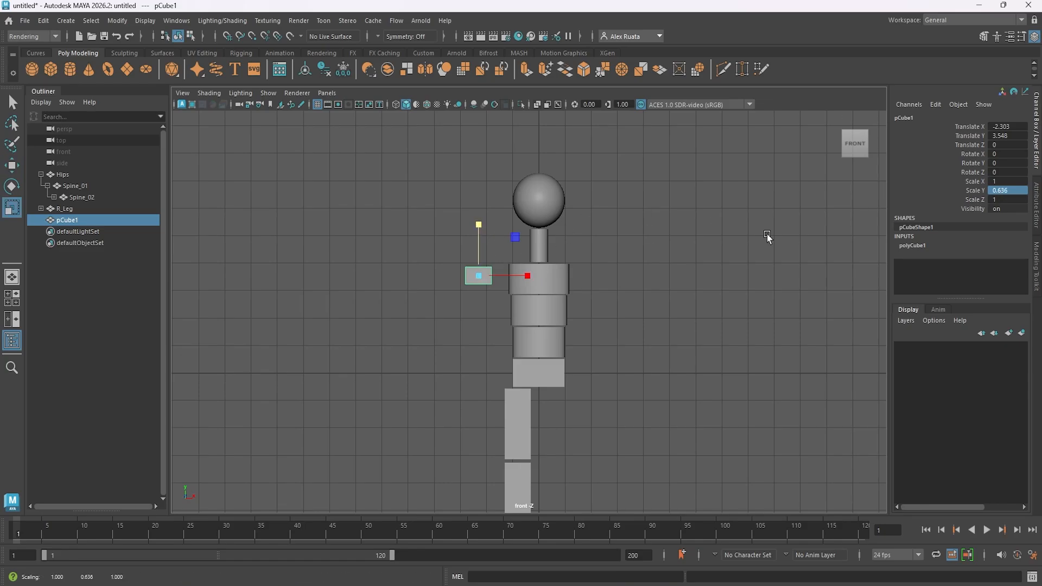
{"action": "double_click", "coordinate": [997, 199]}
{"action": "type", "text": ".6"}
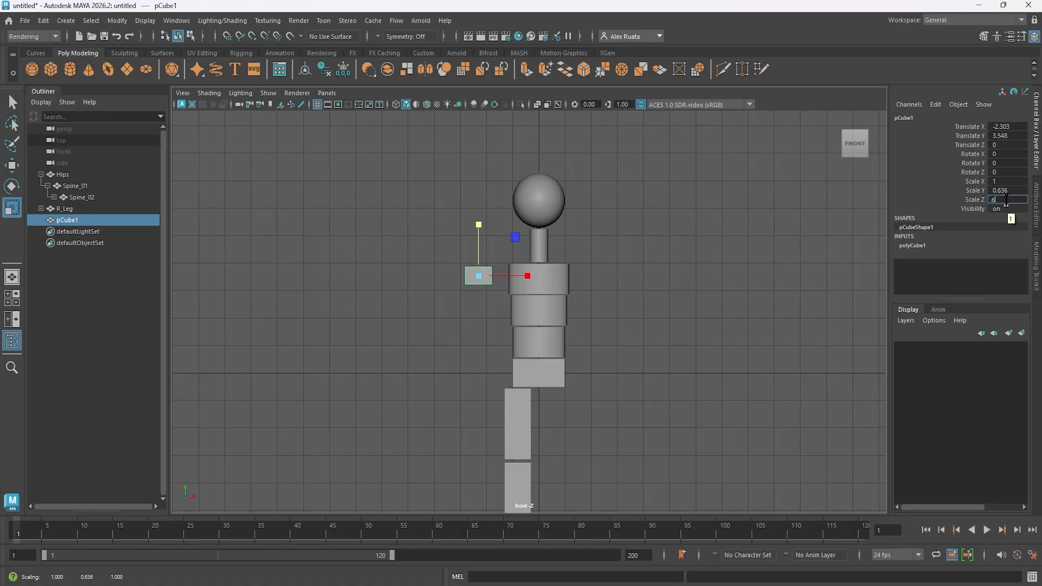
{"action": "type", "text": "36"}
{"action": "key", "text": "Return"}
{"action": "key", "text": "space"}
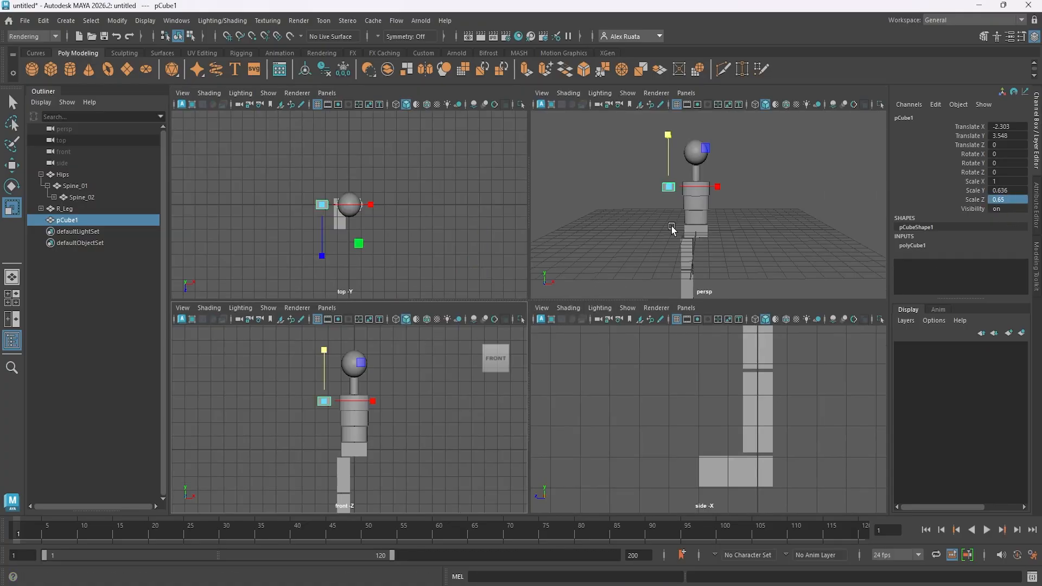
{"action": "key", "text": "space"}
{"action": "left_click_drag", "start_coordinate": [623, 245], "coordinate": [523, 320], "text": "alt"}
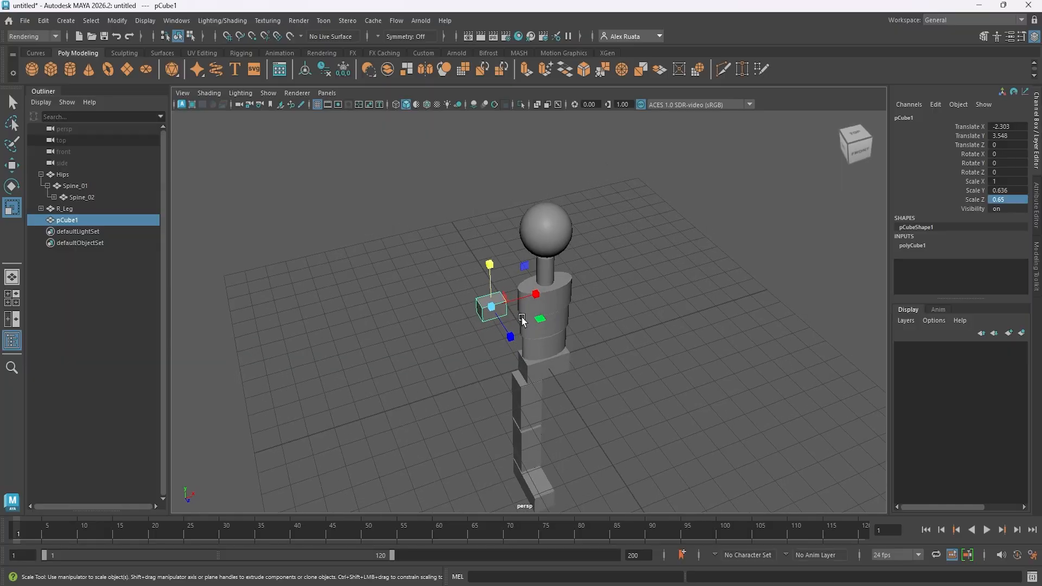
{"action": "left_click", "coordinate": [1001, 180]}
{"action": "left_click_drag", "start_coordinate": [1001, 181], "coordinate": [1009, 182], "text": "ctrl"}
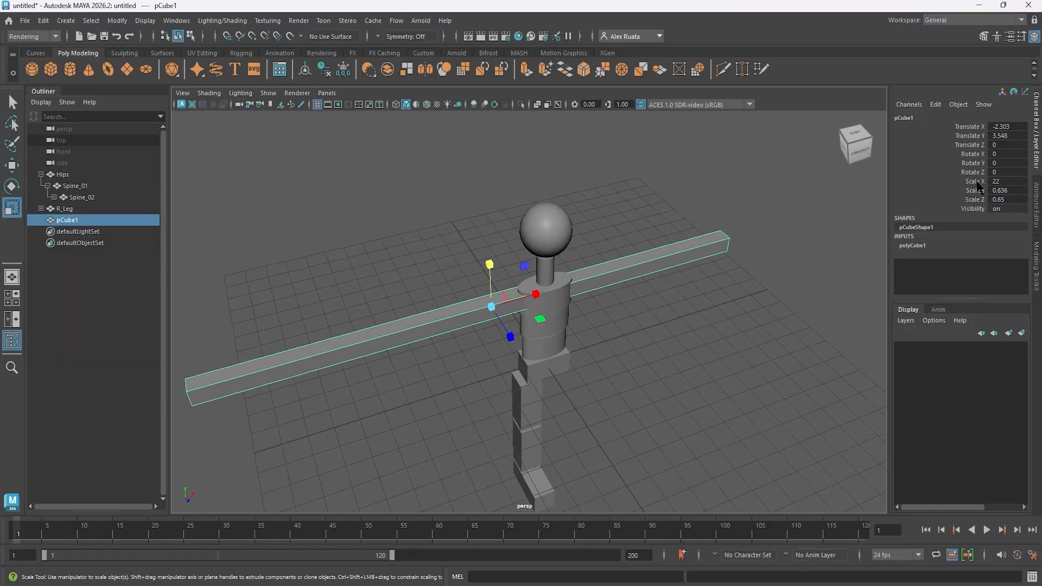
{"action": "key", "text": "ctrl+z"}
Stretch the cube to a Scale X of about 3.23 and move it to a Translate X of about -2.799 beside the torso
{"action": "left_click_drag", "start_coordinate": [531, 295], "coordinate": [600, 279]}
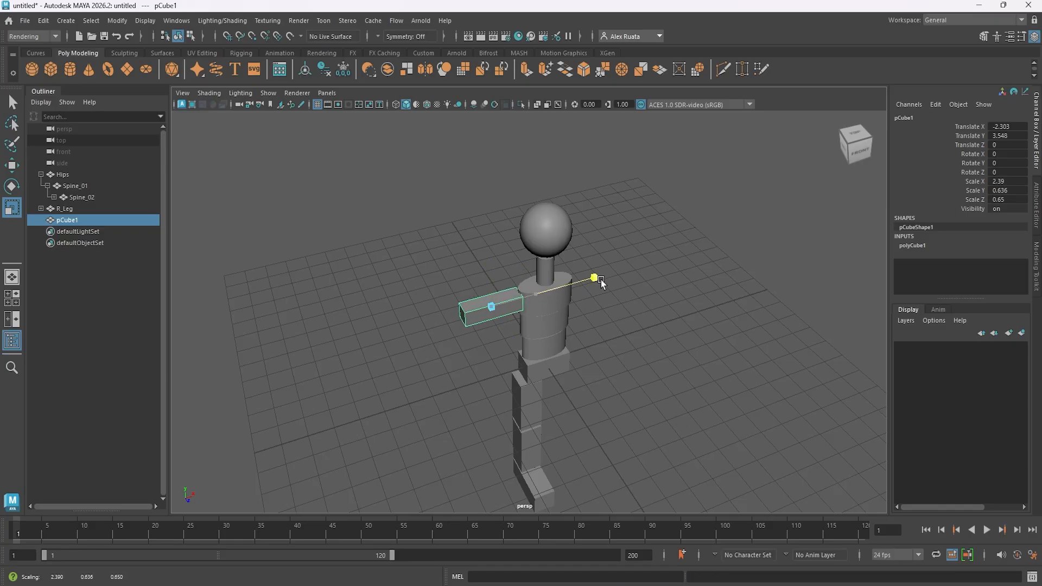
{"action": "left_click_drag", "start_coordinate": [601, 279], "coordinate": [635, 264]}
{"action": "key", "text": "w"}
{"action": "left_click_drag", "start_coordinate": [541, 297], "coordinate": [680, 312]}
Raise the arm cube to a Translate Y of about 3.65, aligning its upper face with the top of the torso in the front view
{"action": "middle_click_drag", "start_coordinate": [683, 304], "coordinate": [624, 356], "text": "alt"}
{"action": "right_click_drag", "start_coordinate": [624, 356], "coordinate": [711, 344], "text": "alt"}
{"action": "middle_click_drag", "start_coordinate": [711, 344], "coordinate": [639, 359], "text": "alt"}
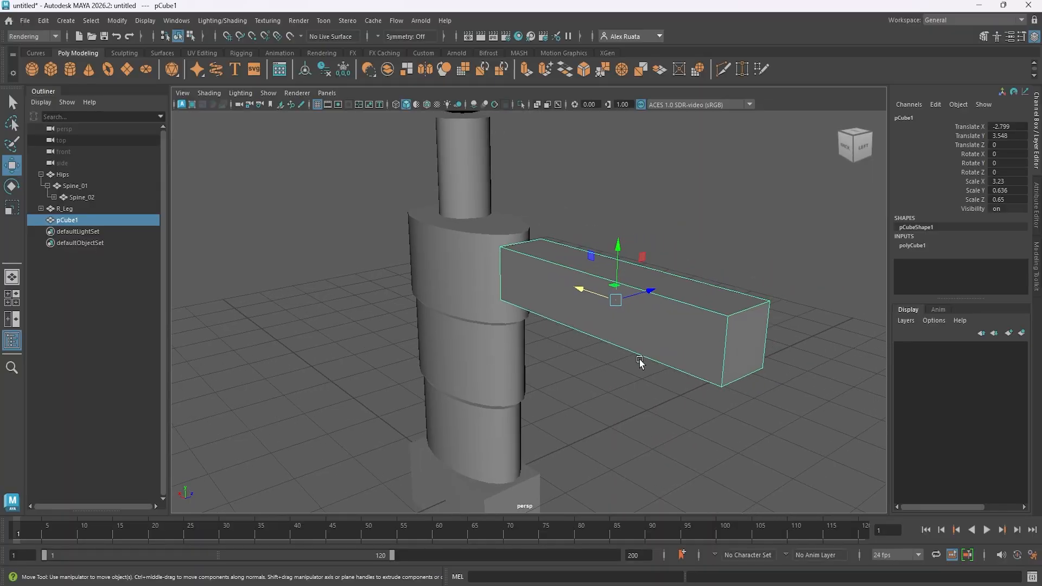
{"action": "left_click_drag", "start_coordinate": [639, 359], "coordinate": [708, 336], "text": "alt"}
{"action": "left_click_drag", "start_coordinate": [656, 217], "coordinate": [653, 204]}
{"action": "key", "text": "space"}
{"action": "key", "text": "space"}
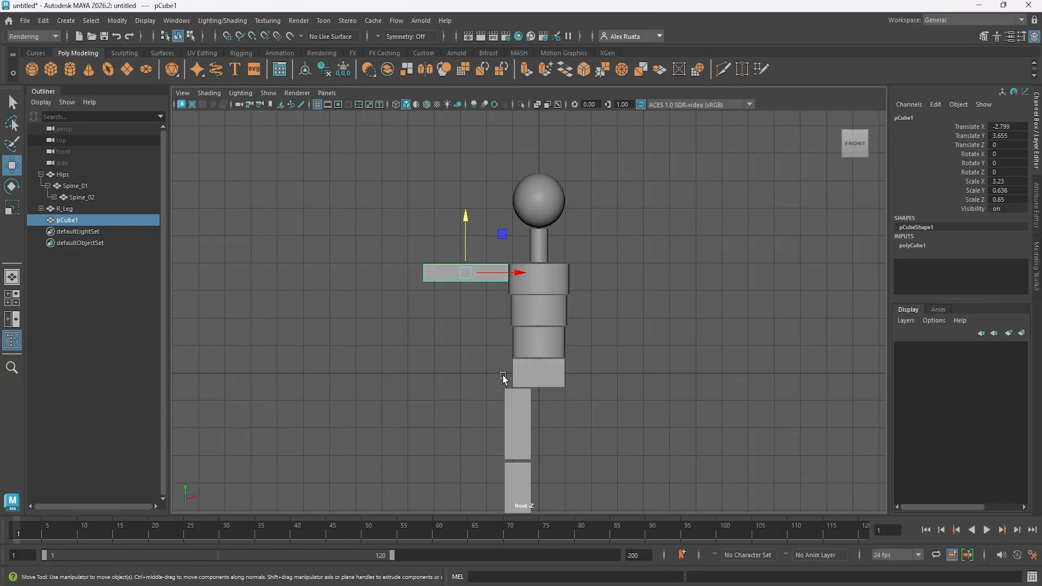
{"action": "right_click_drag", "start_coordinate": [502, 376], "coordinate": [579, 347], "text": "alt"}
{"action": "middle_click_drag", "start_coordinate": [422, 267], "coordinate": [511, 361], "text": "alt"}
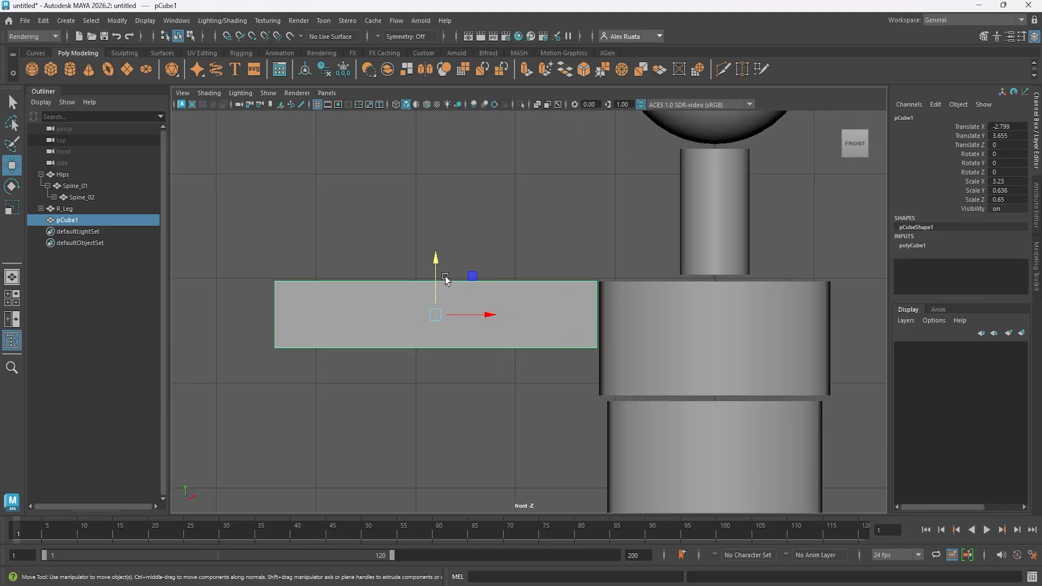
{"action": "left_click_drag", "start_coordinate": [434, 263], "coordinate": [435, 264]}
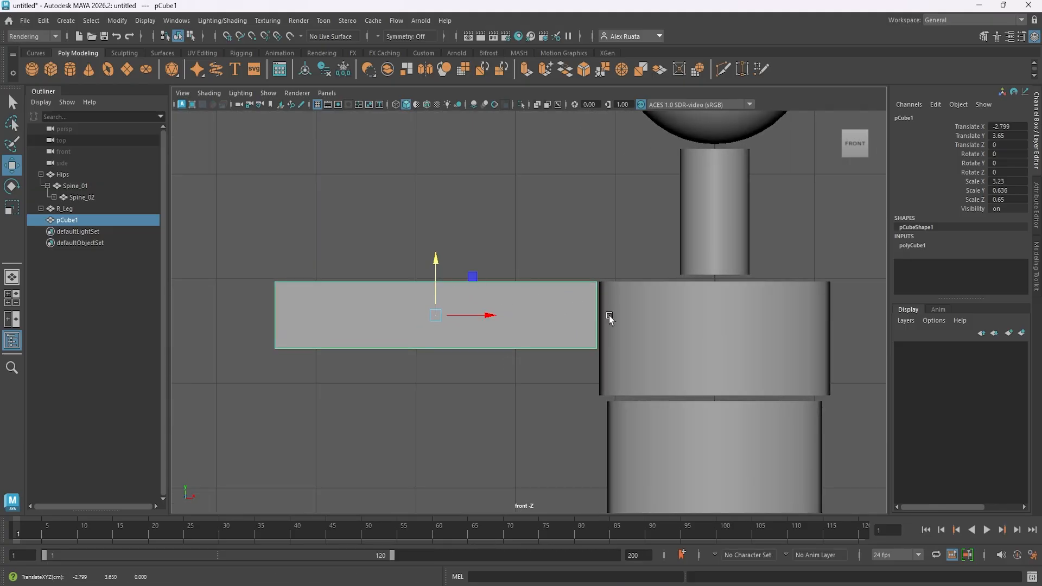
Rename the arm cube R_Arm and move its pivot to the shoulder end against the torso
{"action": "double_click", "coordinate": [74, 220]}
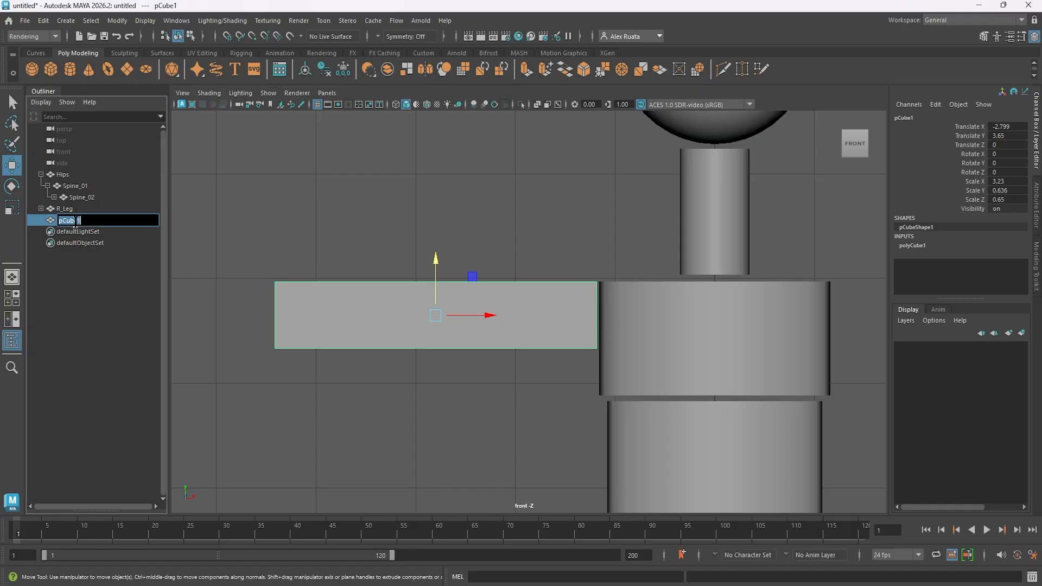
{"action": "type", "text": "R_Arm"}
{"action": "key", "text": "Return"}
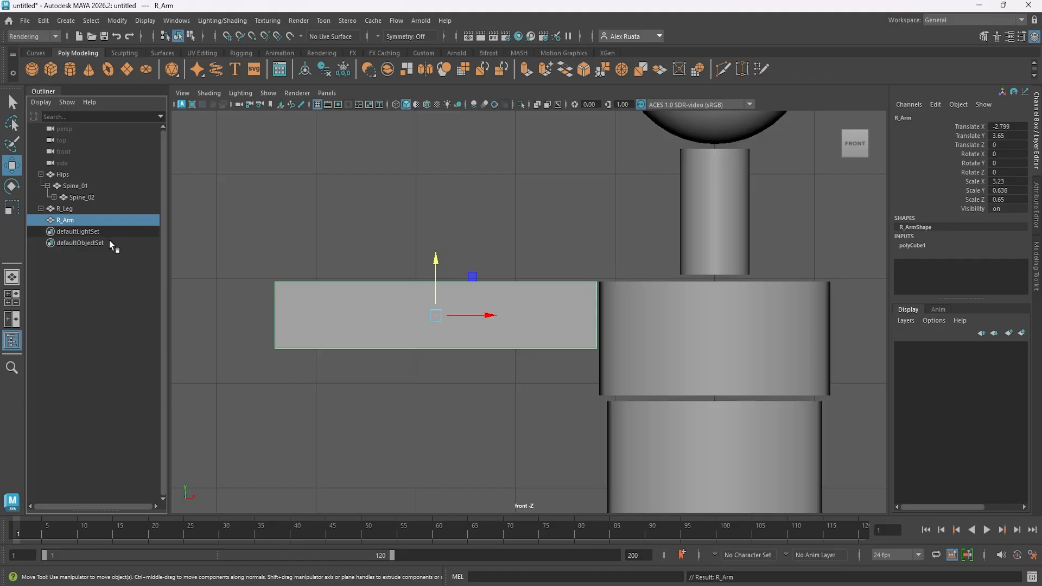
{"action": "key", "text": "d"}
{"action": "left_click_drag", "start_coordinate": [492, 321], "coordinate": [653, 314]}
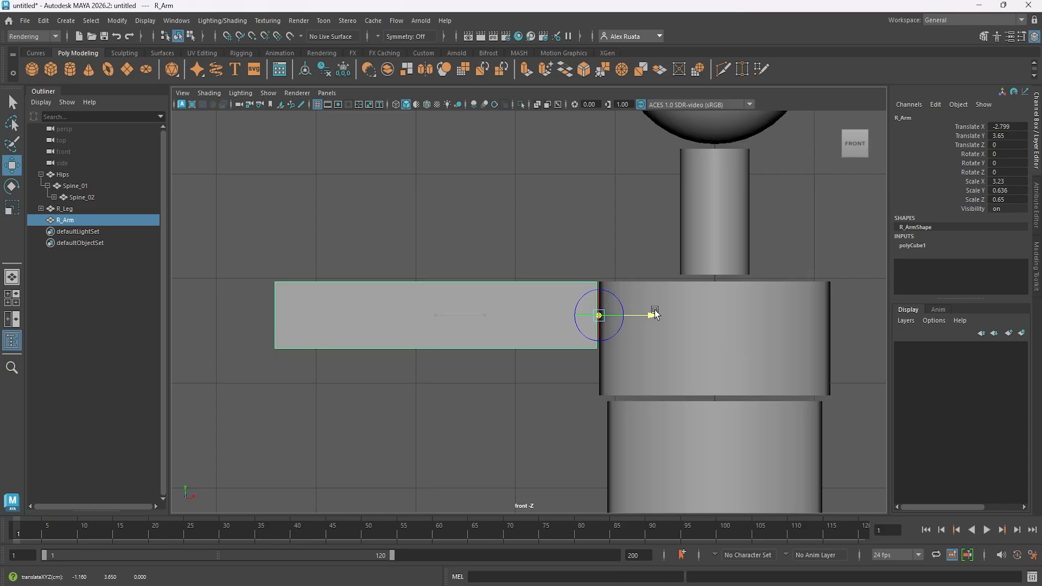
{"action": "key", "text": "d"}
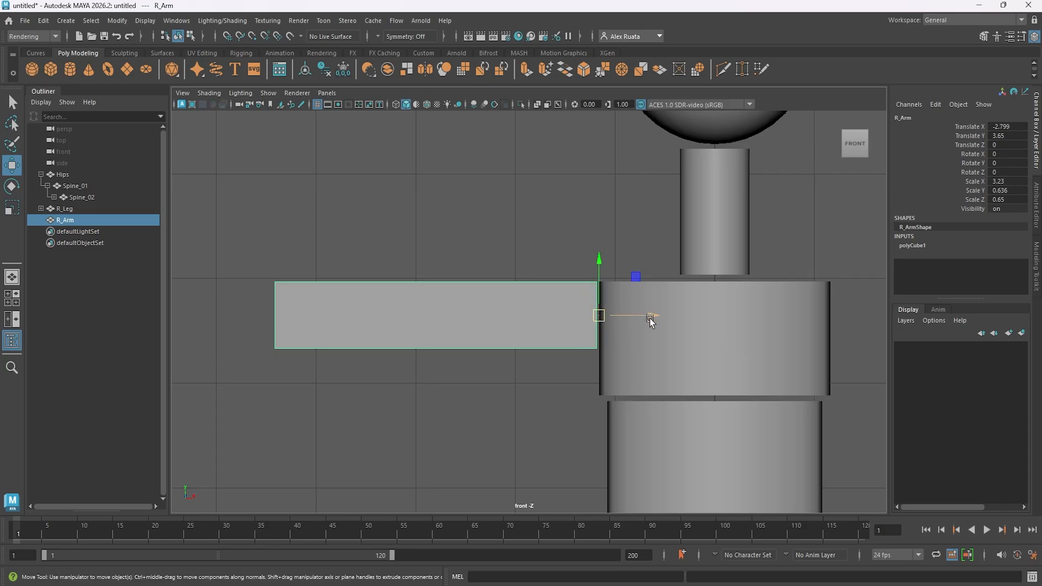
Duplicate R_Arm and move the copy outward to a Translate X of about -6.106 as the forearm
{"action": "key", "text": "ctrl+d"}
{"action": "scroll", "coordinate": [611, 336], "scroll_direction": "down", "scroll_amount": 8}
{"action": "middle_click_drag", "start_coordinate": [612, 336], "coordinate": [647, 328], "text": "alt"}
{"action": "left_click_drag", "start_coordinate": [638, 304], "coordinate": [544, 309]}
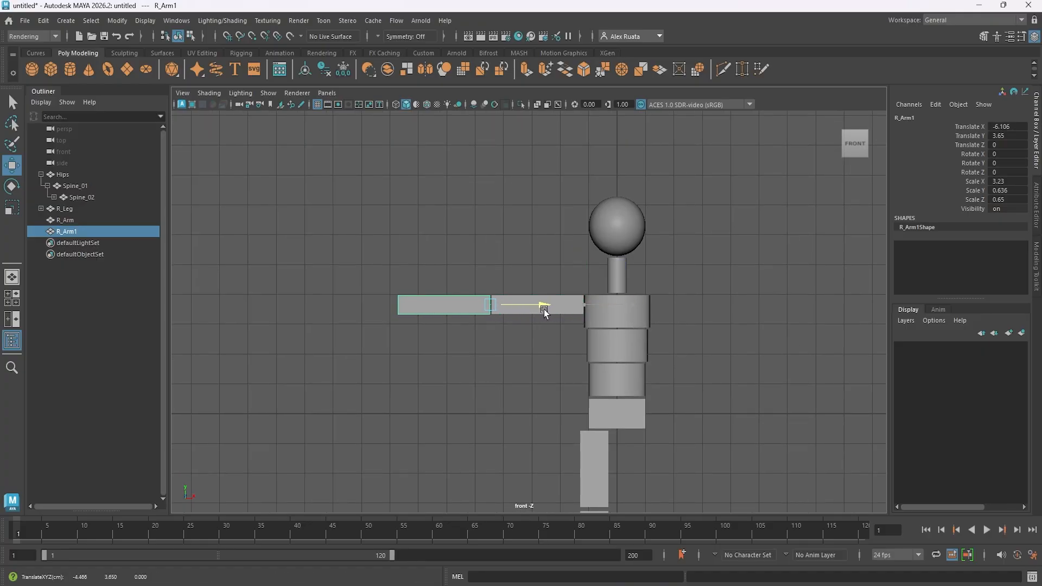
Rename the duplicated forearm segment R_Elbow
{"action": "left_click", "coordinate": [76, 231]}
{"action": "double_click", "coordinate": [76, 231]}
{"action": "type", "text": "R"}
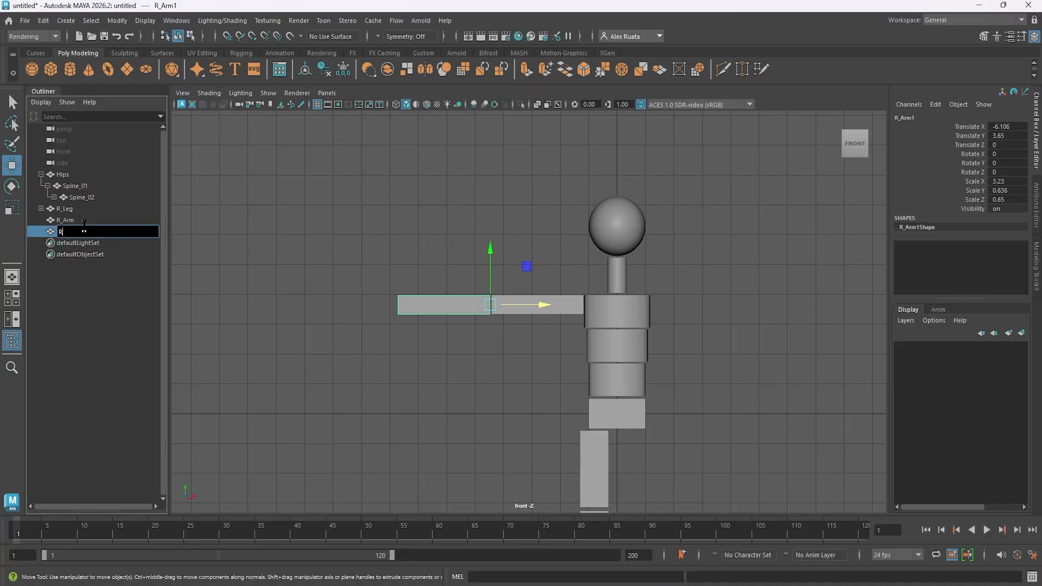
{"action": "type", "text": "_Elbow"}
{"action": "key", "text": "Return"}
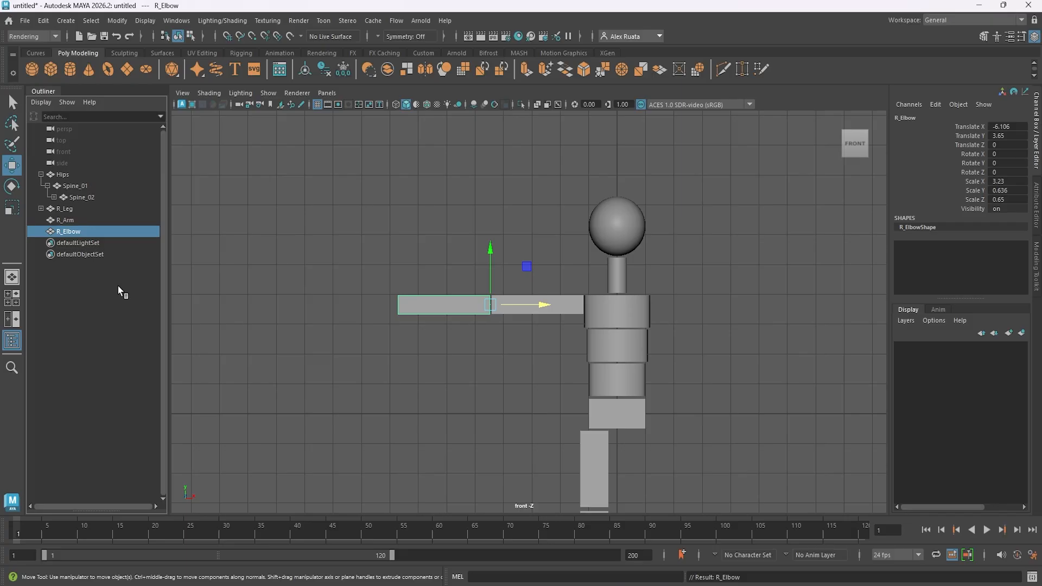
Delete the construction history of R_Arm and R_Elbow and freeze their transformations
{"action": "left_click", "coordinate": [66, 219]}
{"action": "left_click", "coordinate": [74, 231], "text": "ctrl"}
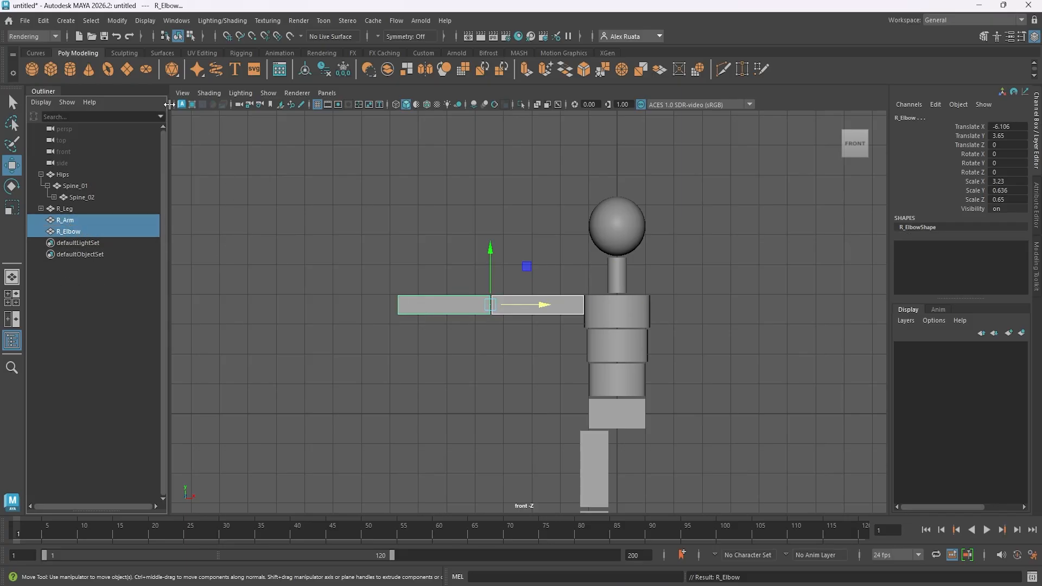
{"action": "left_click", "coordinate": [43, 21]}
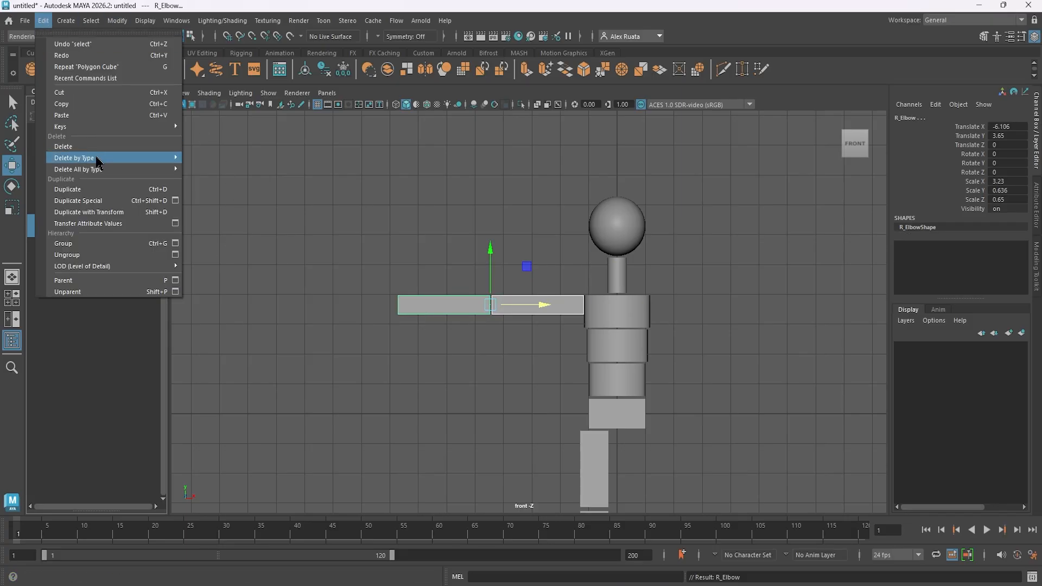
{"action": "mouse_move", "coordinate": [97, 158]}
{"action": "left_click", "coordinate": [200, 158]}
{"action": "left_click", "coordinate": [118, 20]}
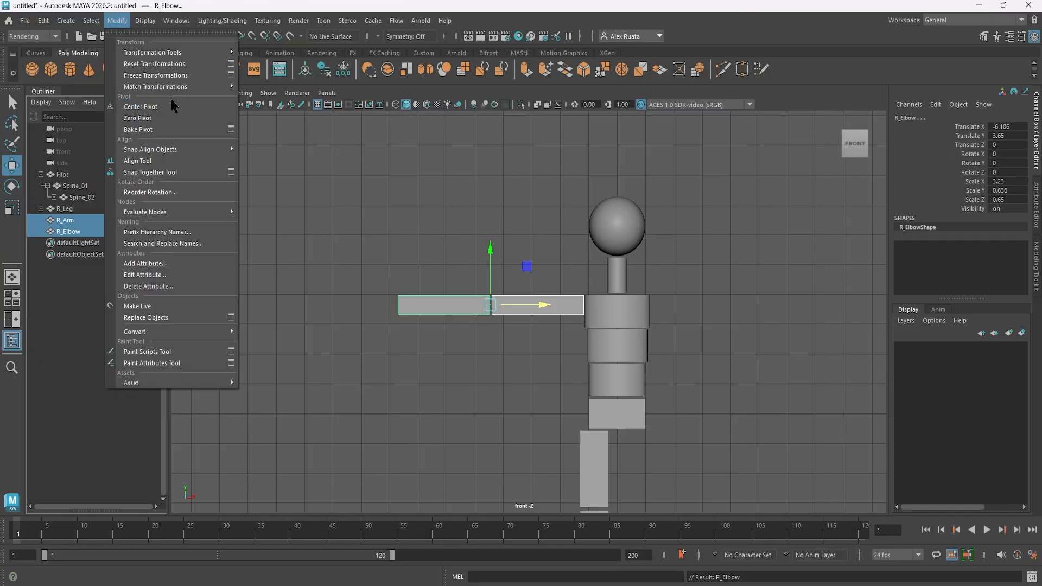
{"action": "left_click", "coordinate": [147, 61]}
Return to the perspective view, parent R_Elbow under R_Arm, and clear the selection
{"action": "key", "text": "space"}
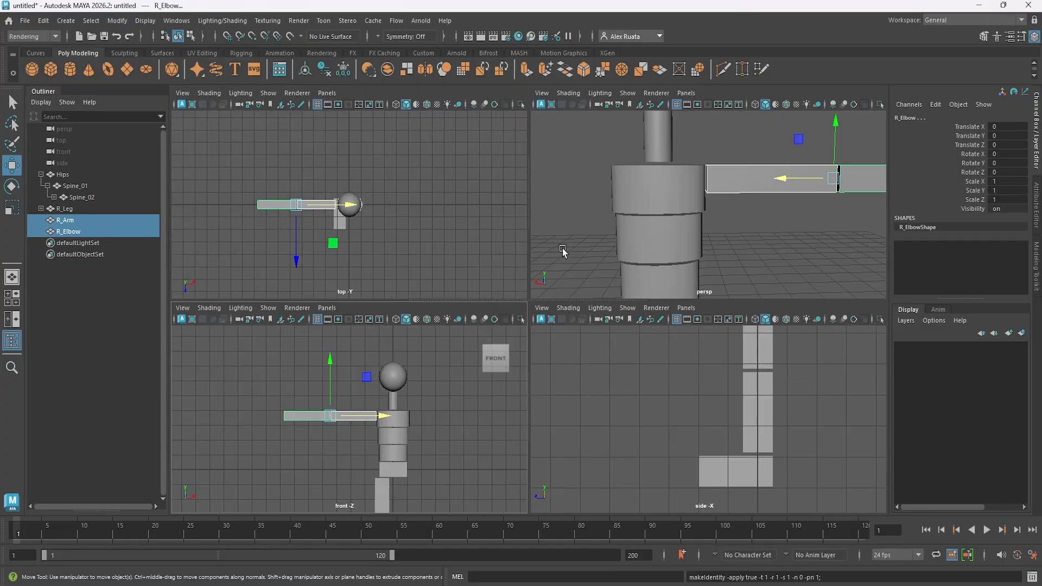
{"action": "key", "text": "space"}
{"action": "scroll", "coordinate": [589, 229], "scroll_direction": "down", "scroll_amount": 2}
{"action": "left_click_drag", "start_coordinate": [589, 229], "coordinate": [298, 254], "text": "alt"}
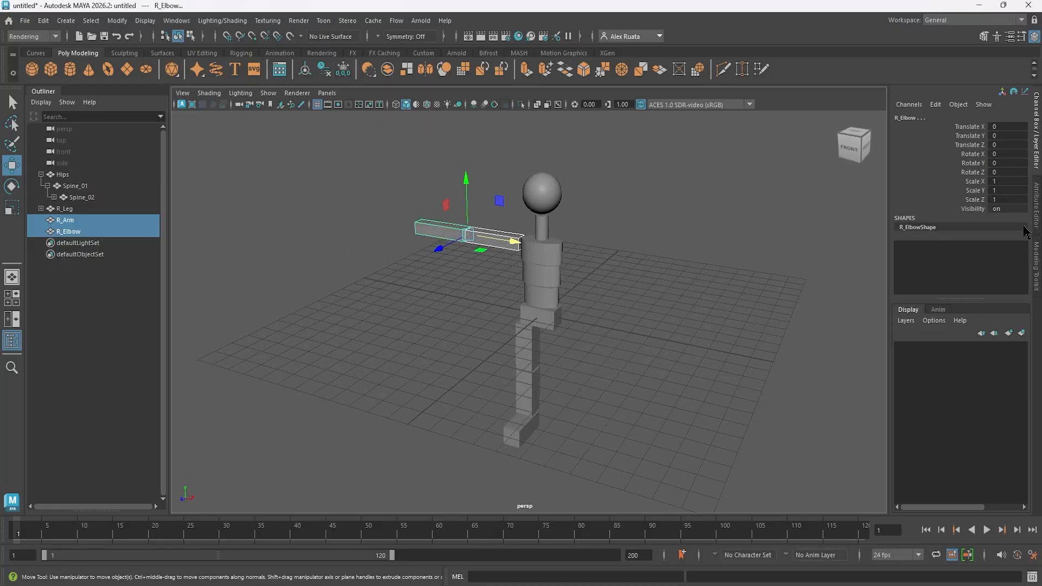
{"action": "left_click", "coordinate": [65, 220]}
{"action": "left_click", "coordinate": [68, 231]}
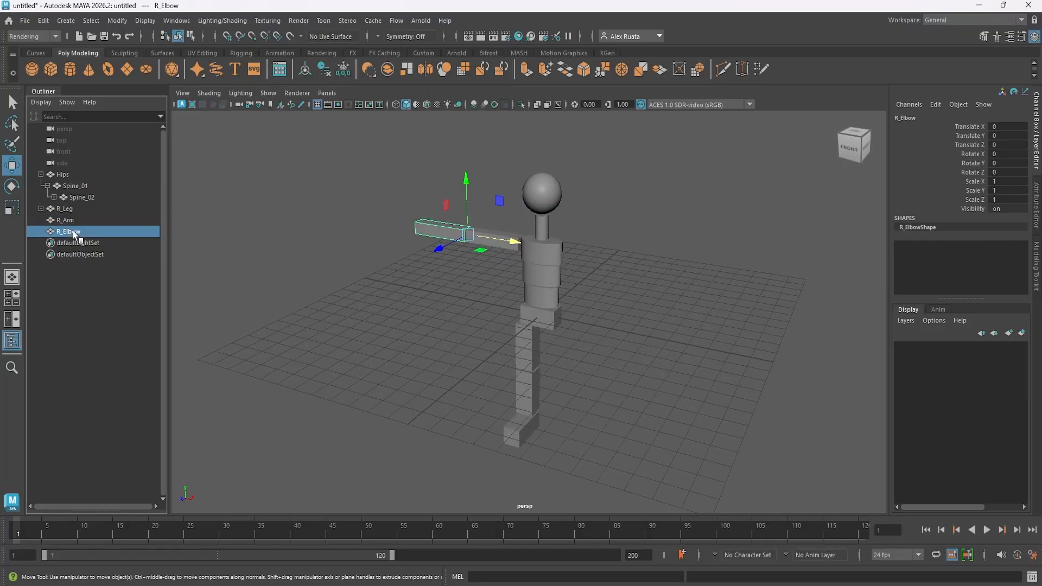
{"action": "middle_click_drag", "start_coordinate": [70, 232], "coordinate": [71, 223]}
{"action": "left_click", "coordinate": [75, 220]}
{"action": "left_click_drag", "start_coordinate": [323, 247], "coordinate": [371, 275], "text": "alt"}
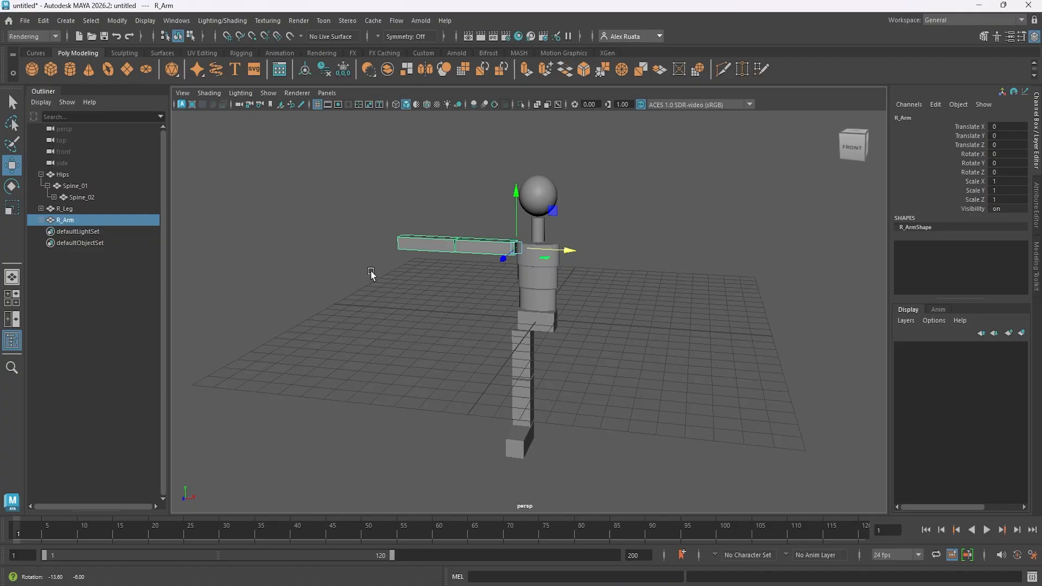
{"action": "left_click", "coordinate": [633, 304]}
{"action": "right_click_drag", "start_coordinate": [614, 301], "coordinate": [614, 311], "text": "alt"}
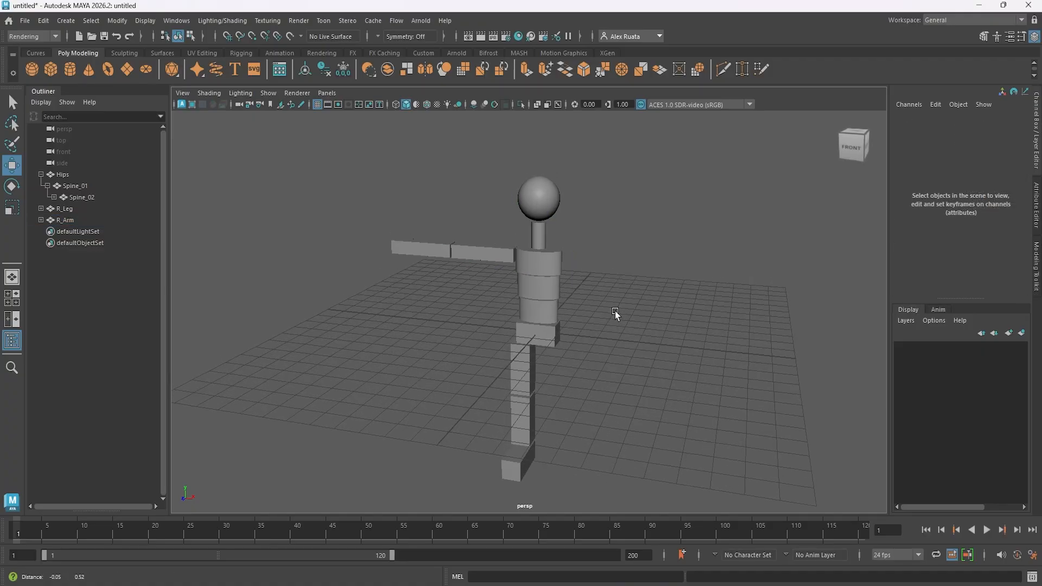
Group R_Leg and R_Arm together
{"action": "left_click_drag", "start_coordinate": [612, 316], "coordinate": [656, 323], "text": "alt"}
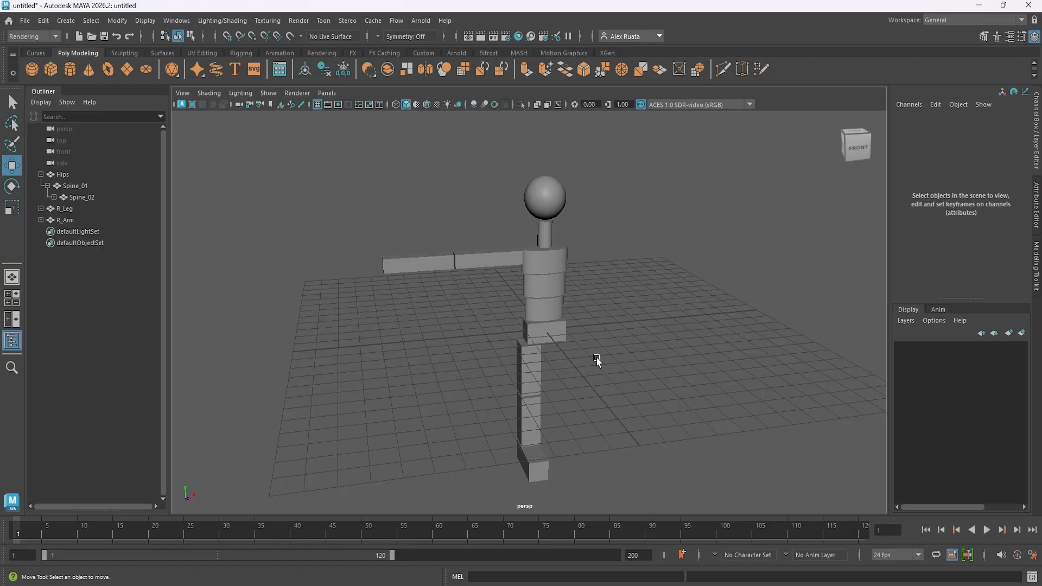
{"action": "left_click_drag", "start_coordinate": [584, 370], "coordinate": [561, 377], "text": "alt"}
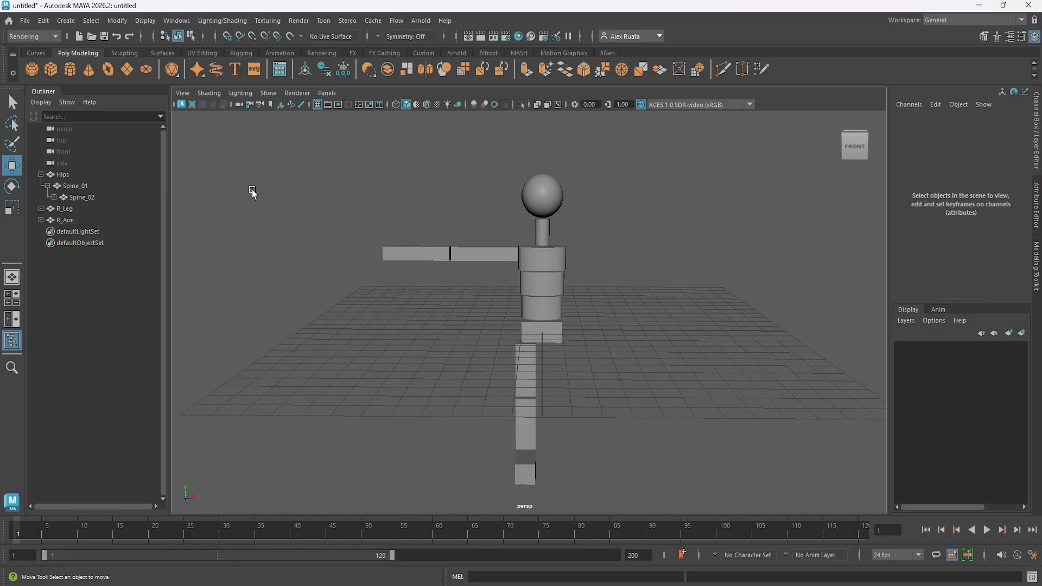
{"action": "left_click", "coordinate": [81, 210]}
{"action": "left_click", "coordinate": [80, 218], "text": "ctrl"}
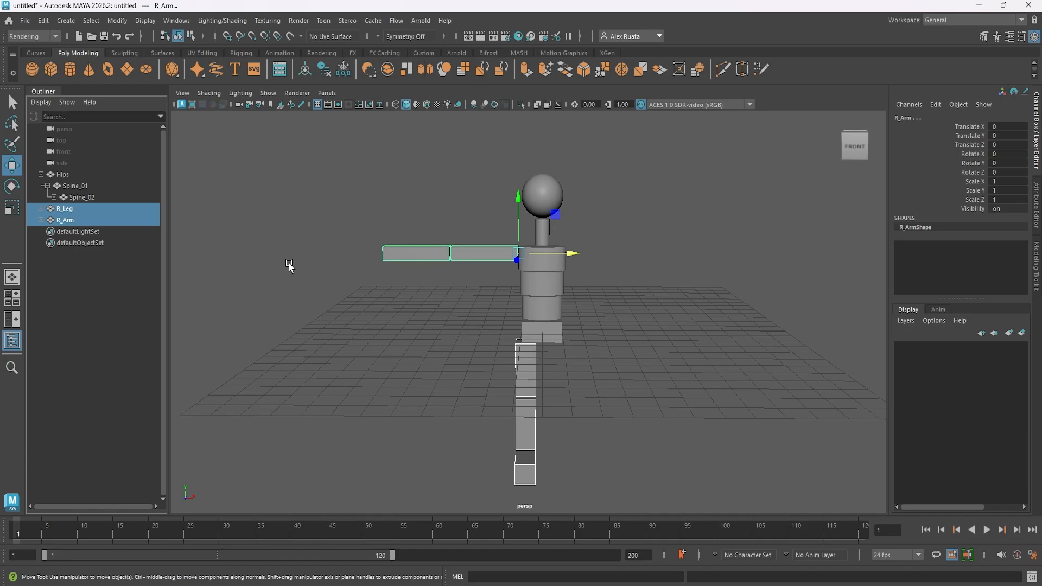
{"action": "key", "text": "ctrl+g"}
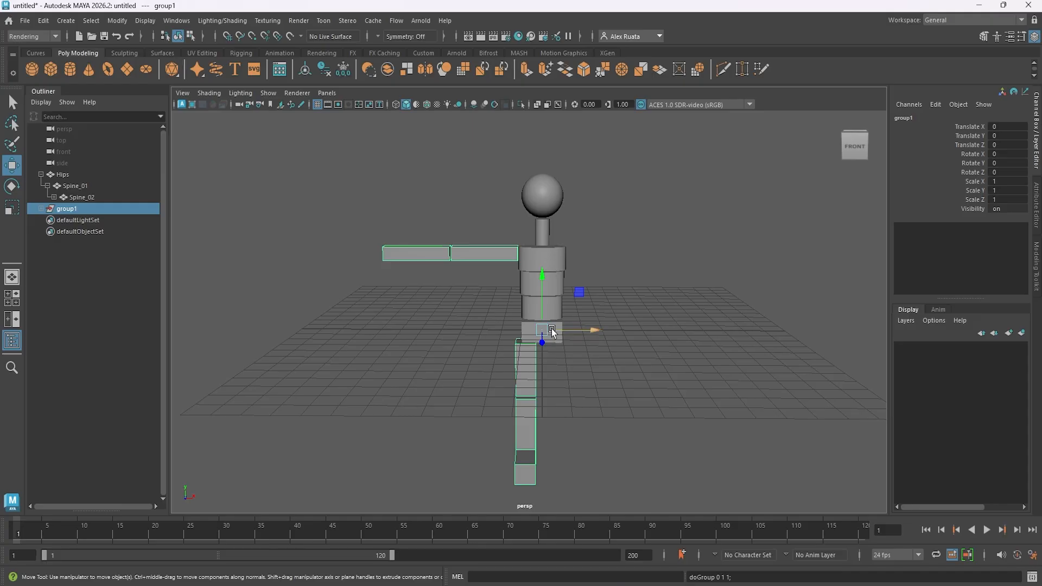
Try rotating the limb group around its vertical axis, undo the rotation, and clear the selection
{"action": "left_click_drag", "start_coordinate": [551, 332], "coordinate": [535, 201], "text": "alt"}
{"action": "key", "text": "e"}
{"action": "key", "text": "ctrl+z"}
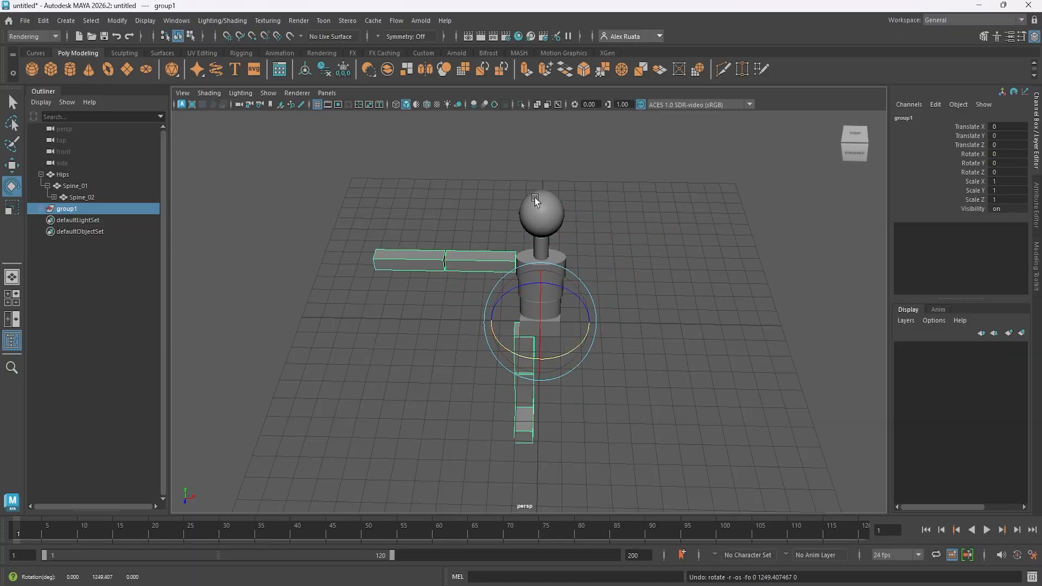
{"action": "key", "text": "w"}
{"action": "left_click", "coordinate": [114, 295]}
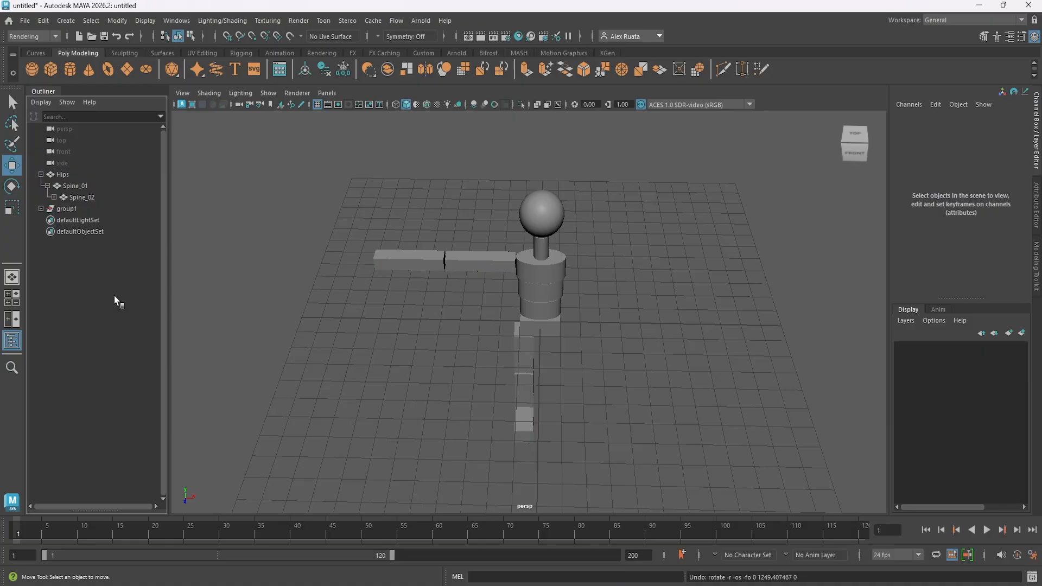
Duplicate group1 and mirror the copy to the character's other side with a Scale X of -1
{"action": "left_click", "coordinate": [77, 210]}
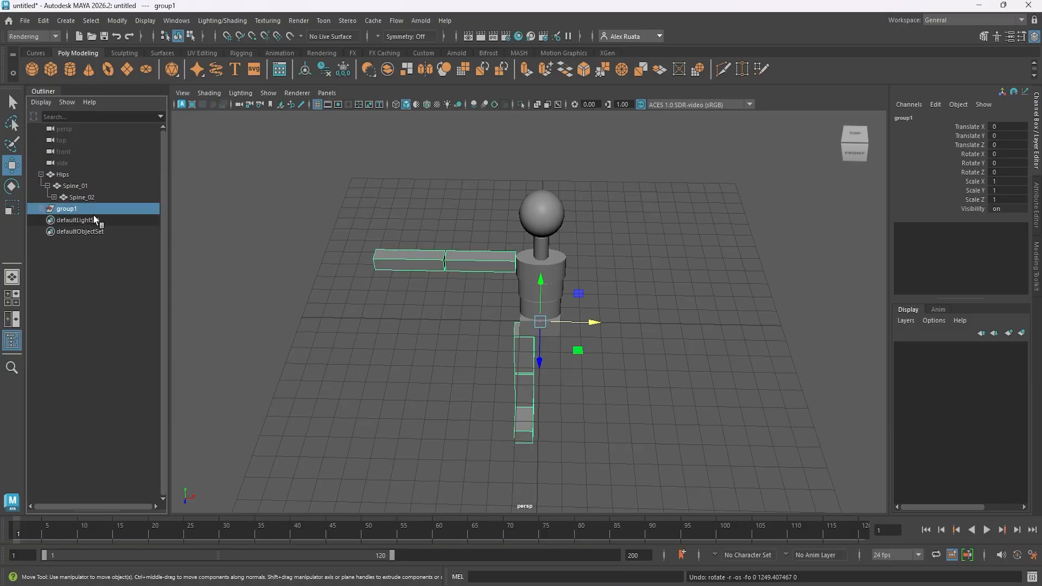
{"action": "key", "text": "ctrl+d"}
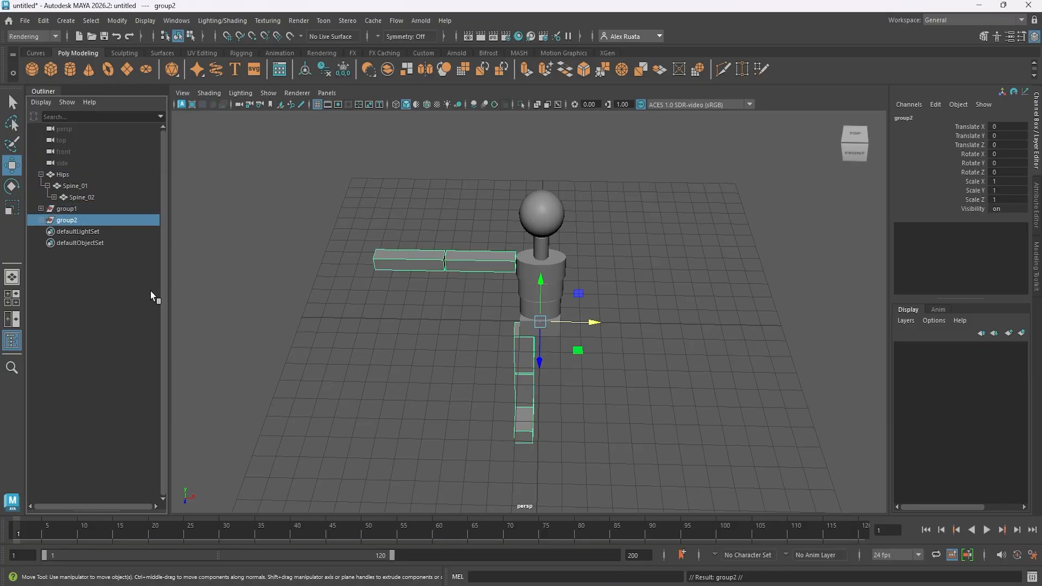
{"action": "left_click_drag", "start_coordinate": [294, 326], "coordinate": [283, 324], "text": "alt"}
{"action": "key", "text": "r"}
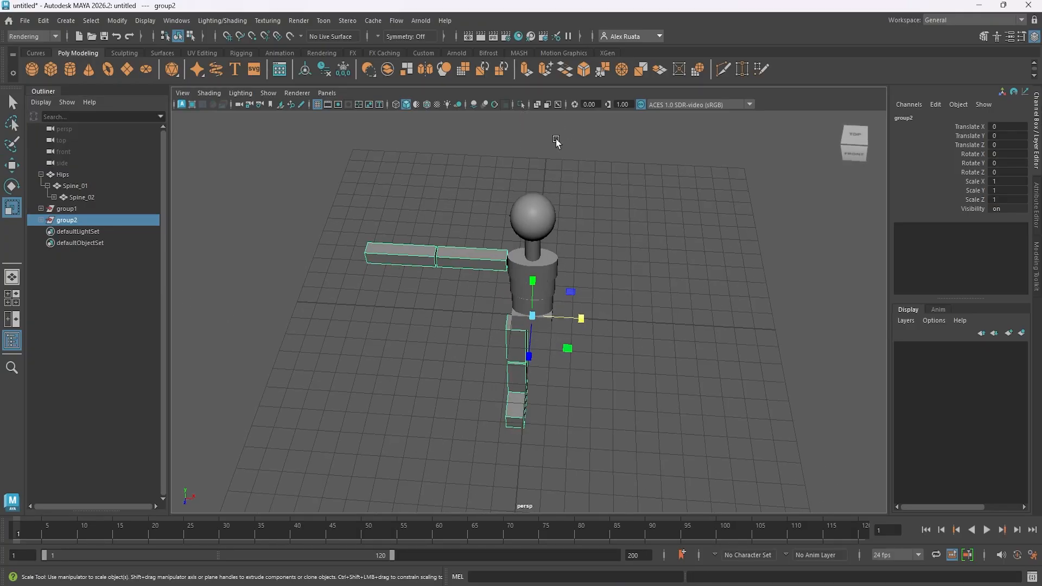
{"action": "middle_click_drag", "start_coordinate": [535, 256], "coordinate": [525, 281], "text": "alt"}
{"action": "left_click_drag", "start_coordinate": [525, 280], "coordinate": [402, 245], "text": "alt"}
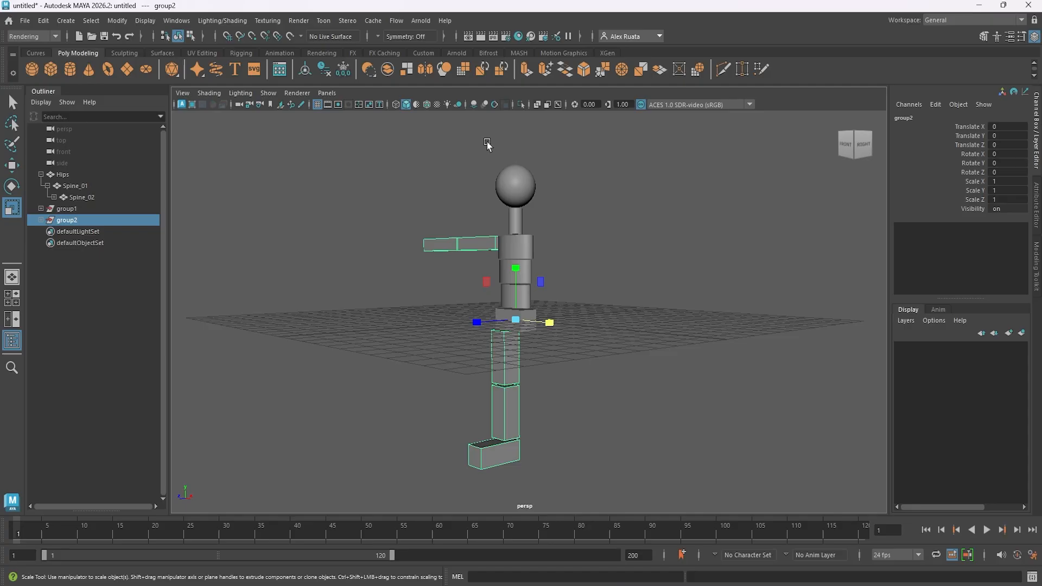
{"action": "left_click_drag", "start_coordinate": [441, 214], "coordinate": [475, 260], "text": "alt"}
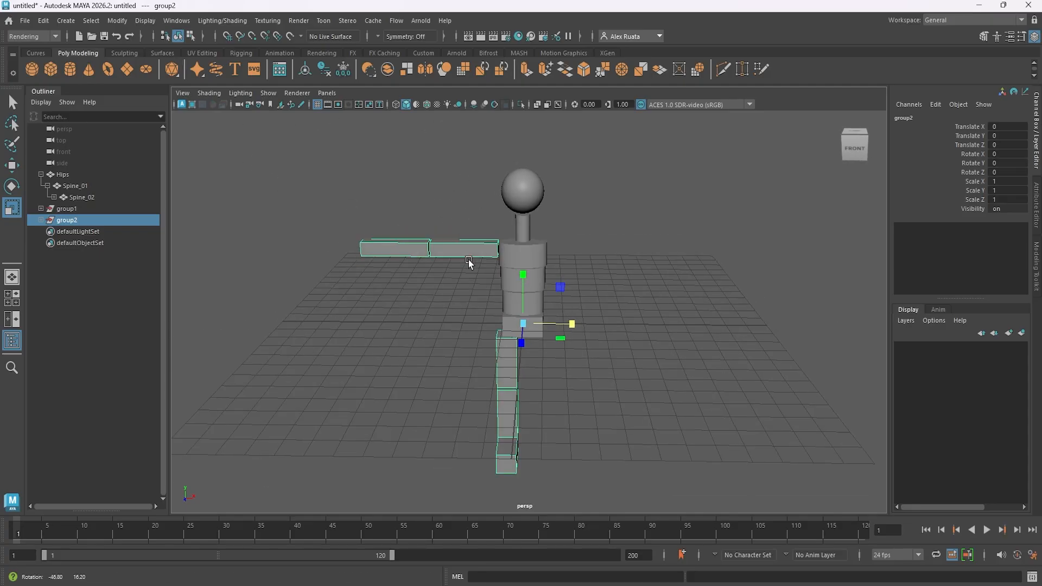
{"action": "left_click_drag", "start_coordinate": [572, 327], "coordinate": [473, 337]}
{"action": "double_click", "coordinate": [1004, 183]}
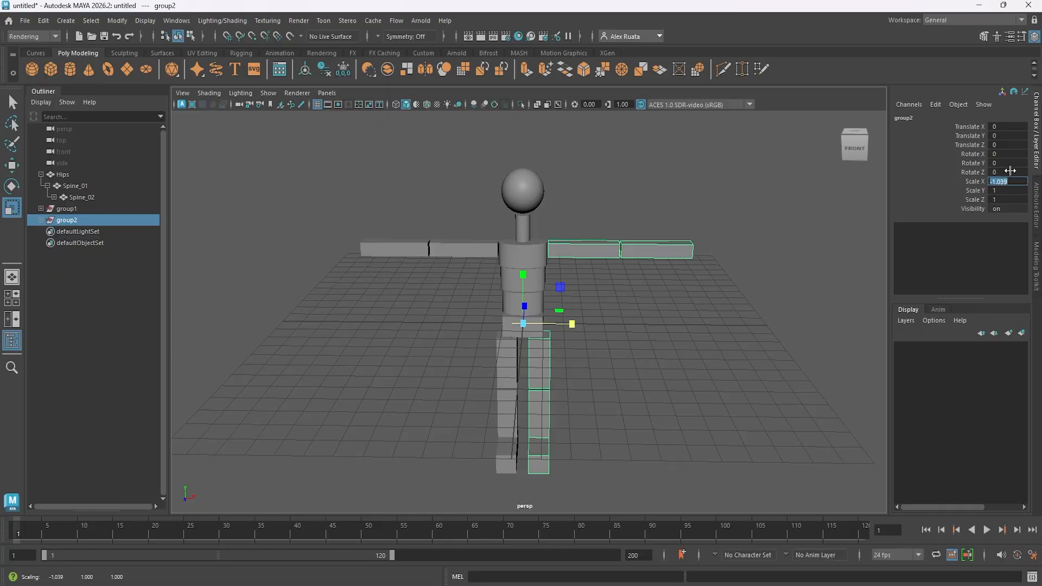
{"action": "type", "text": "-1"}
{"action": "key", "text": "Return"}
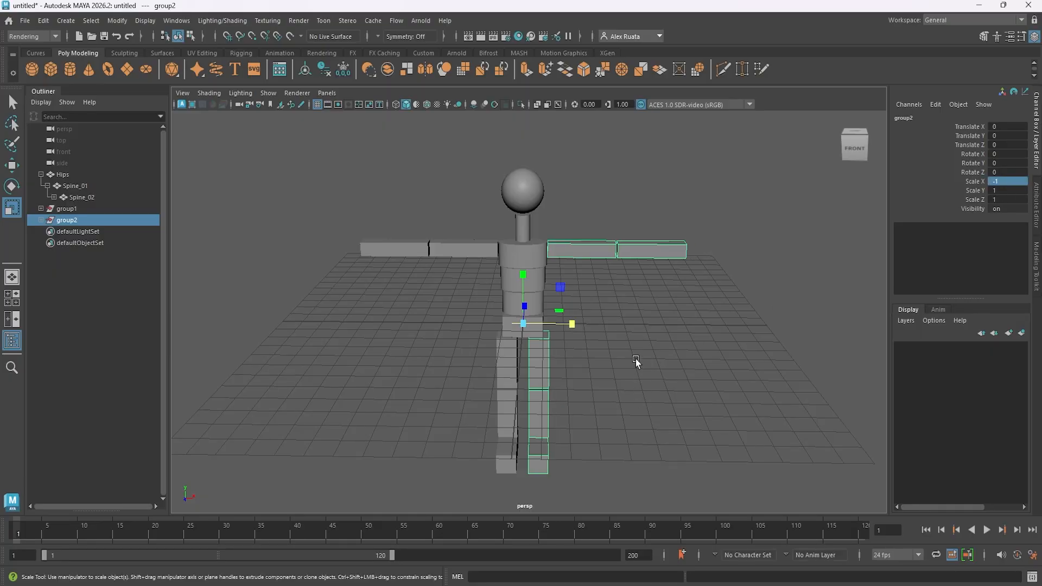
Freeze the transformations of the mirrored group2
{"action": "left_click_drag", "start_coordinate": [628, 318], "coordinate": [614, 355], "text": "alt"}
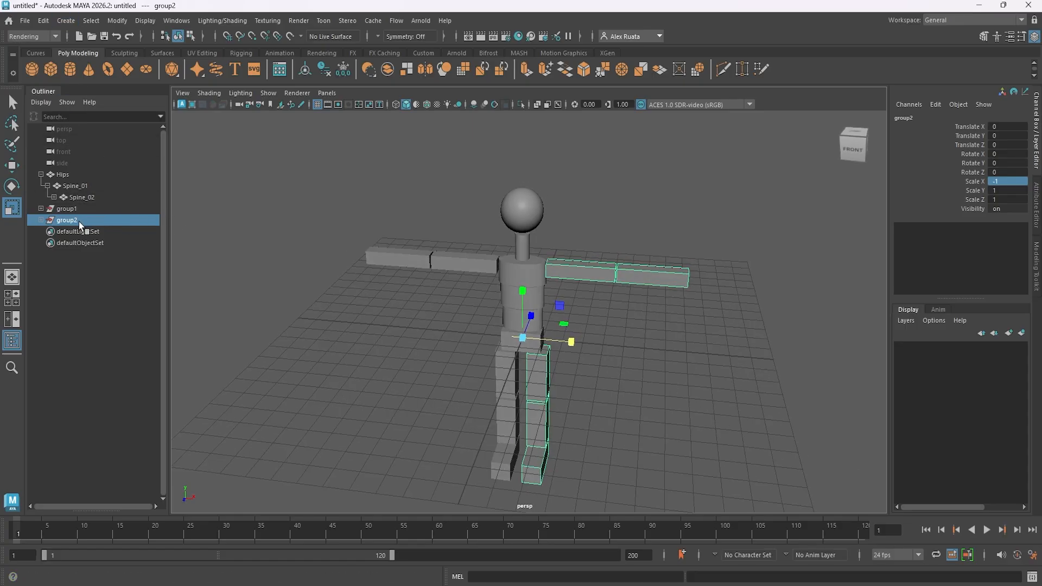
{"action": "left_click", "coordinate": [117, 20]}
{"action": "left_click", "coordinate": [152, 76]}
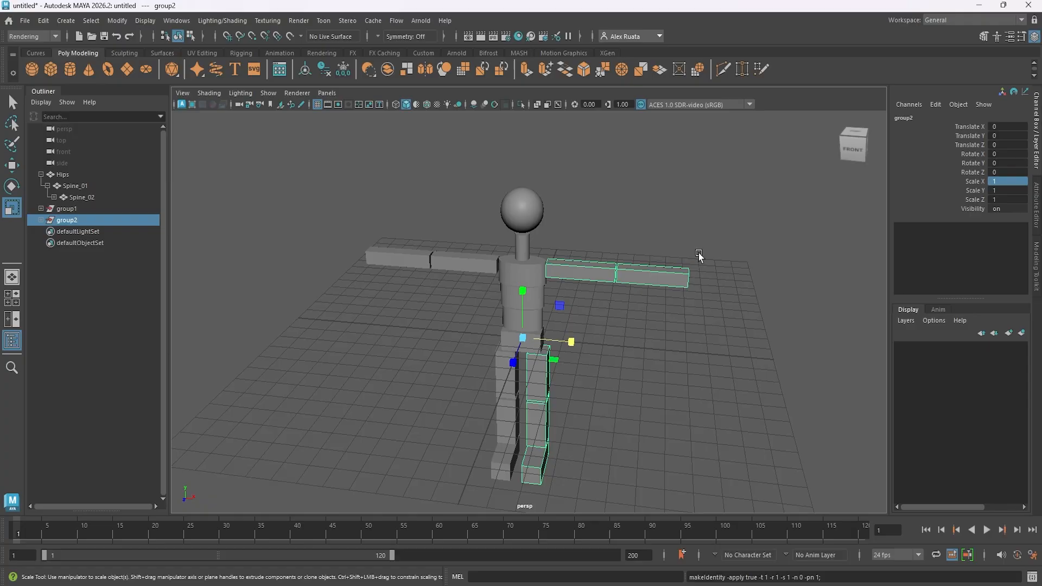
{"action": "left_click_drag", "start_coordinate": [594, 358], "coordinate": [559, 333], "text": "alt"}
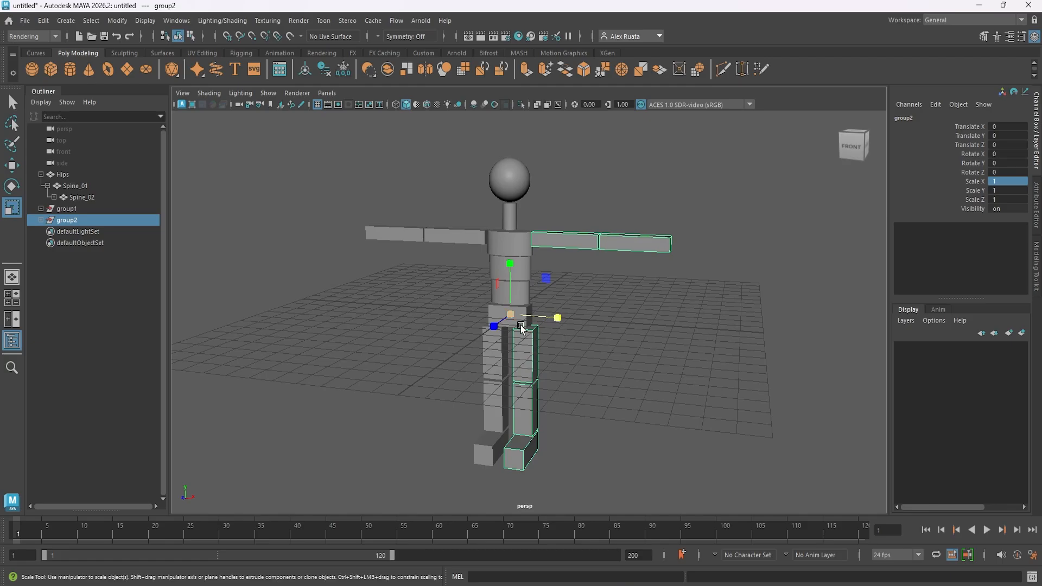
Move the original R_Leg and R_Arm out of group1 to the top level of the scene and delete the empty group1
{"action": "left_click", "coordinate": [40, 220]}
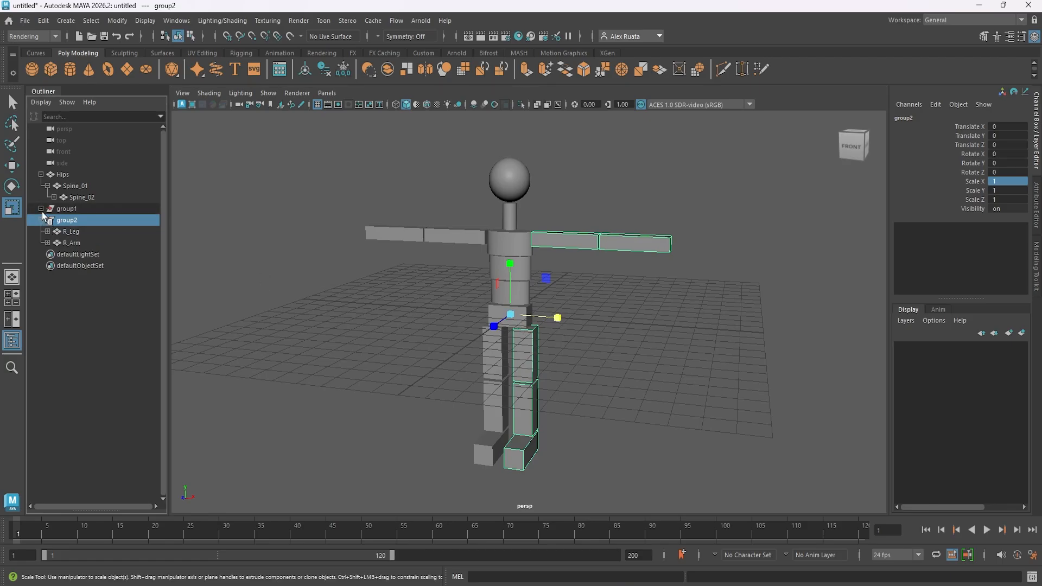
{"action": "left_click", "coordinate": [40, 208]}
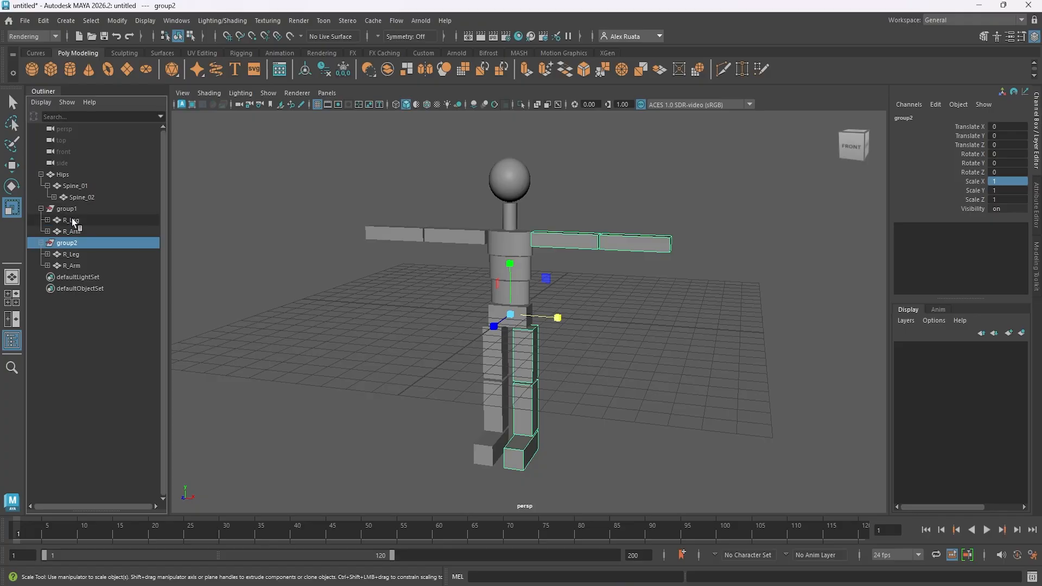
{"action": "left_click", "coordinate": [71, 221]}
{"action": "left_click", "coordinate": [76, 229], "text": "ctrl"}
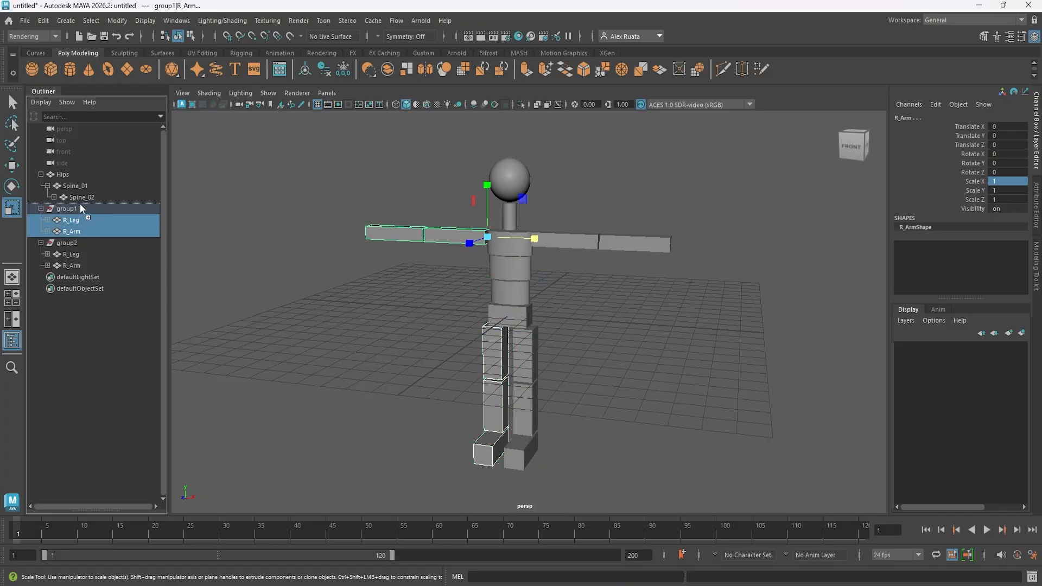
{"action": "left_click_drag", "start_coordinate": [80, 205], "coordinate": [80, 204]}
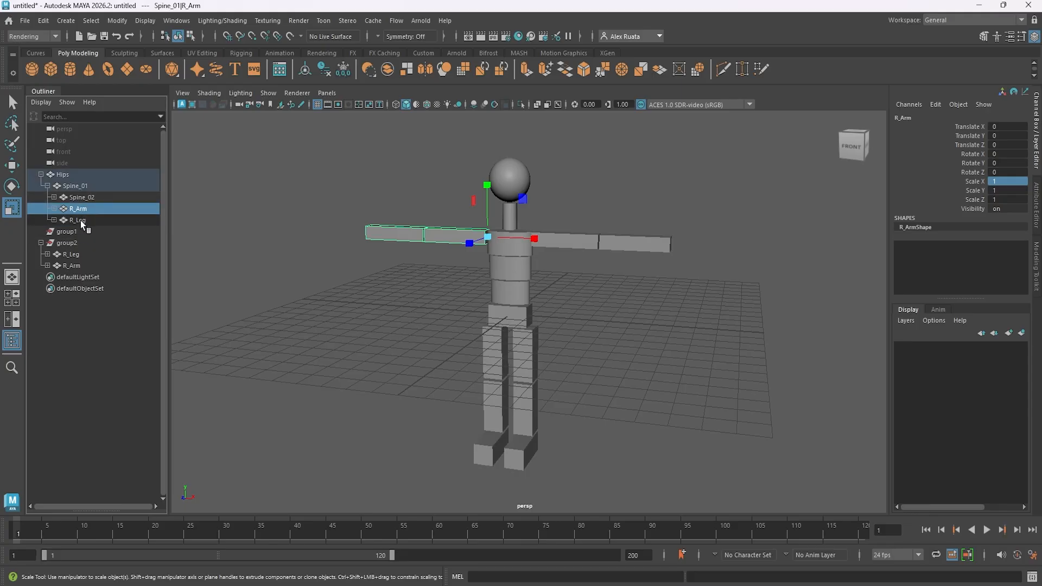
{"action": "key", "text": "ctrl+z"}
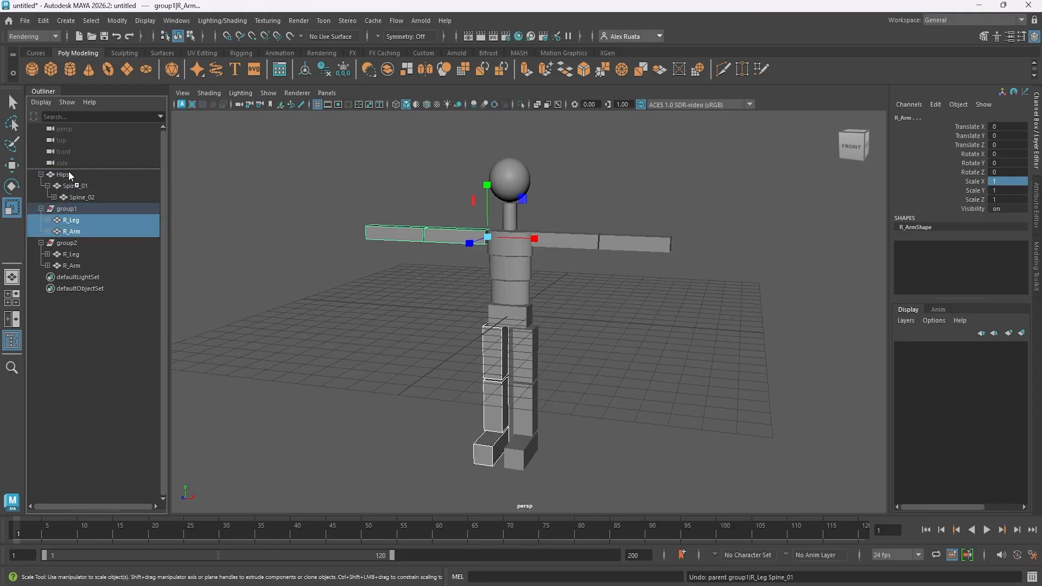
{"action": "key", "text": "shift+p"}
{"action": "left_click", "coordinate": [74, 232]}
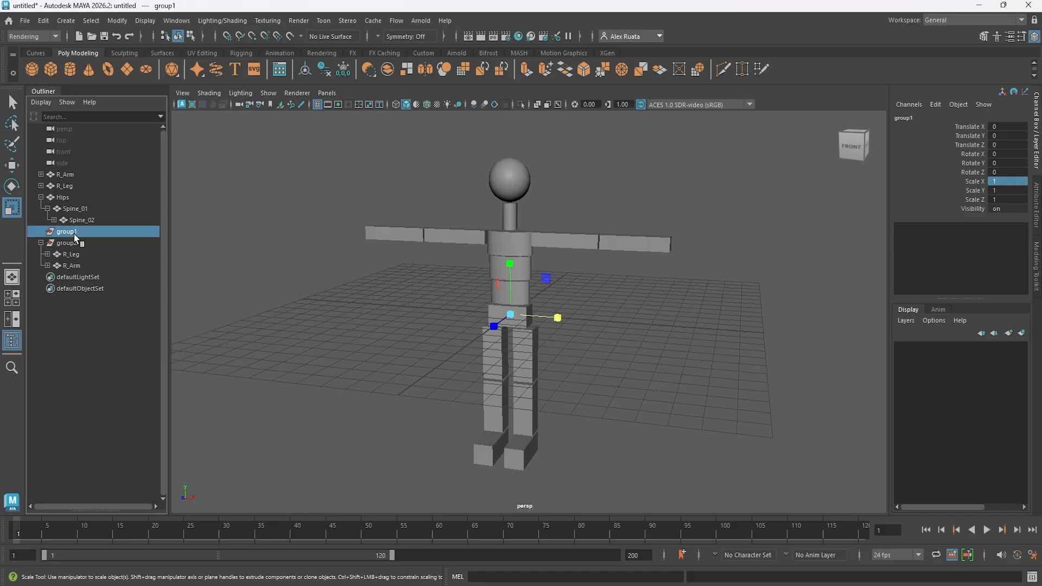
{"action": "key", "text": "Delete"}
Expand the mirrored leg hierarchy in group2 and rename its upper segment L_Leg
{"action": "left_click", "coordinate": [74, 243]}
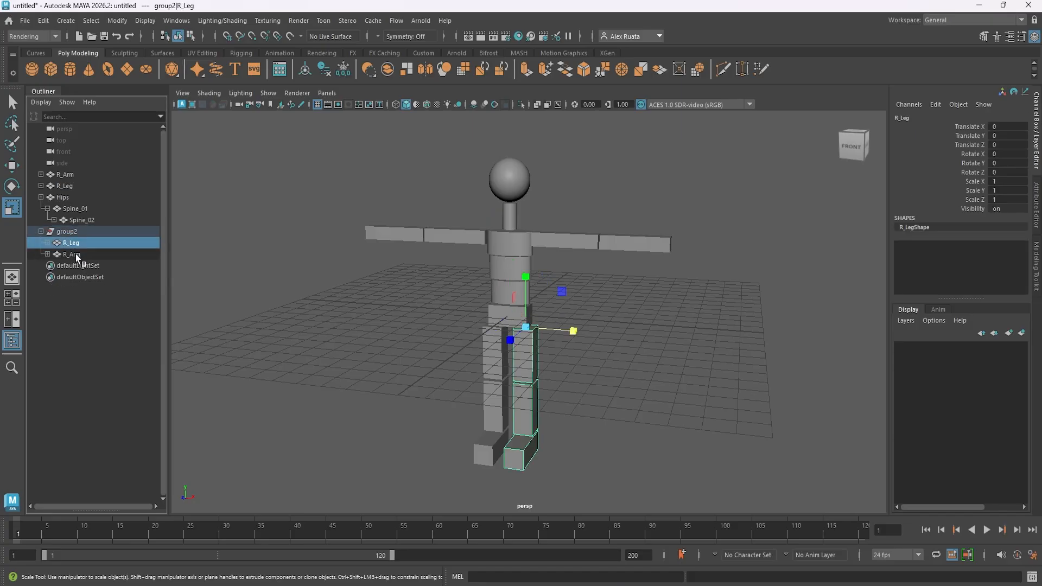
{"action": "left_click", "coordinate": [76, 255], "text": "shift"}
{"action": "left_click", "coordinate": [80, 244]}
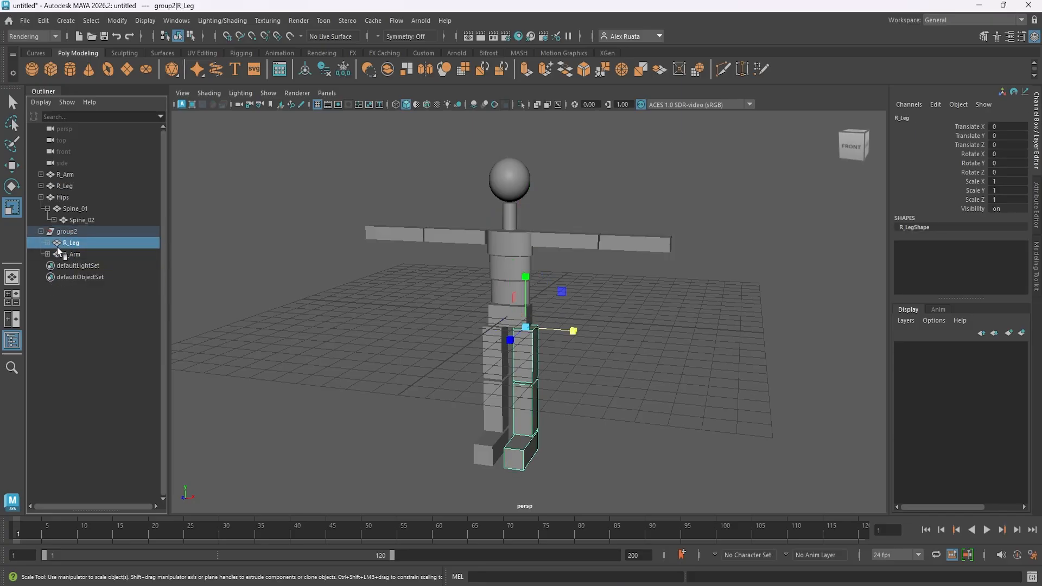
{"action": "left_click", "coordinate": [46, 243]}
{"action": "left_click", "coordinate": [54, 254]}
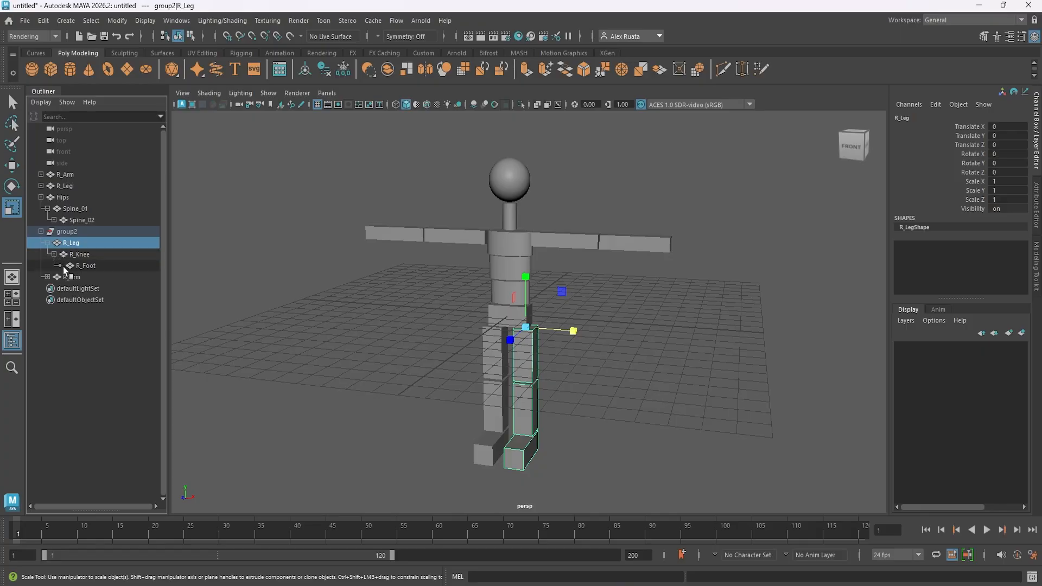
{"action": "double_click", "coordinate": [67, 243]}
{"action": "left_click", "coordinate": [69, 244]}
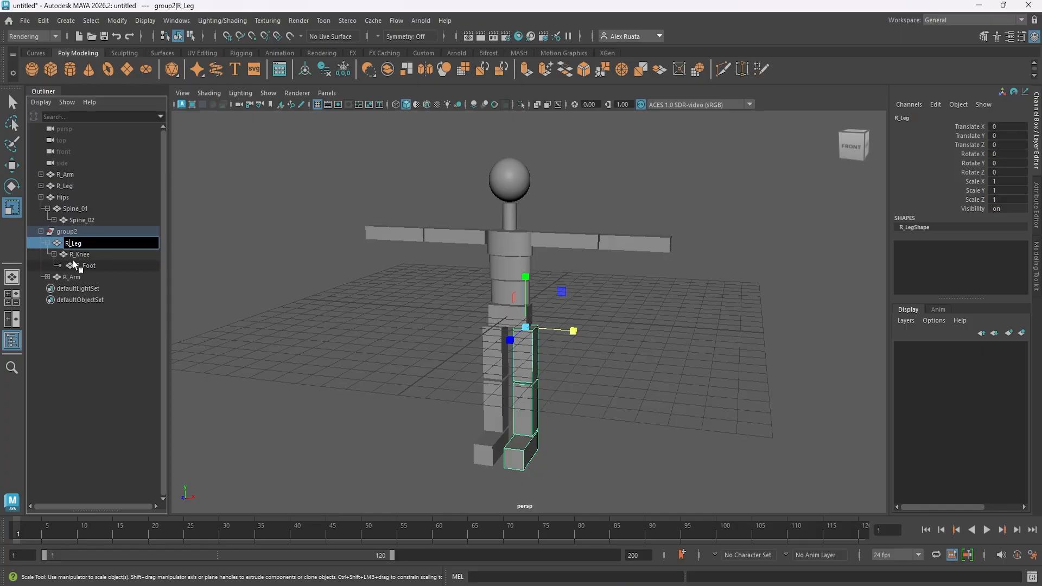
{"action": "key", "text": "BackSpace"}
{"action": "type", "text": "L"}
{"action": "key", "text": "Return"}
Rename the mirrored lower leg L_Knee and the mirrored foot L_Foot
{"action": "double_click", "coordinate": [82, 255]}
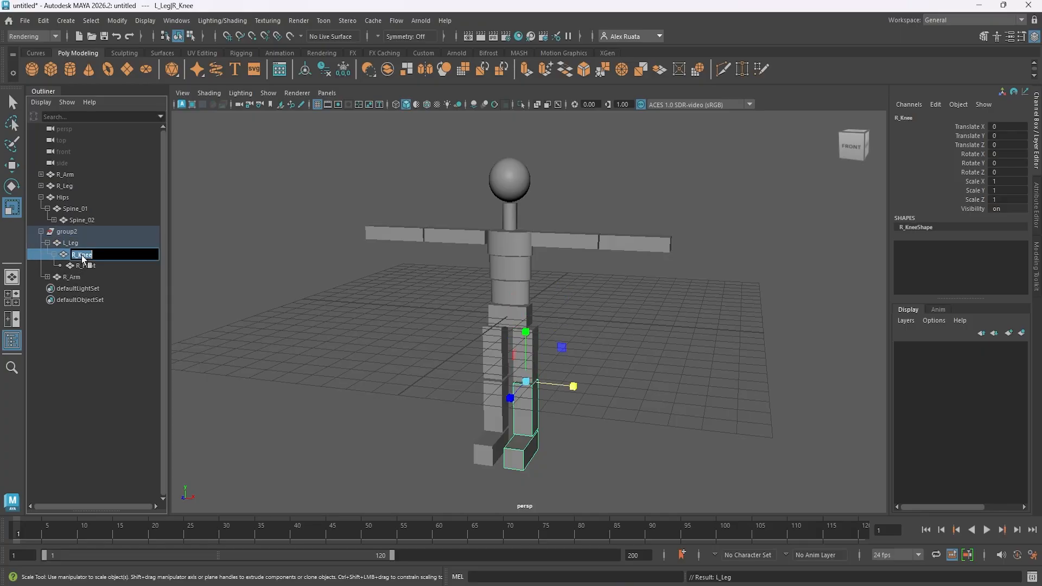
{"action": "left_click", "coordinate": [76, 255]}
{"action": "type", "text": "L"}
{"action": "key", "text": "Return"}
{"action": "double_click", "coordinate": [90, 265]}
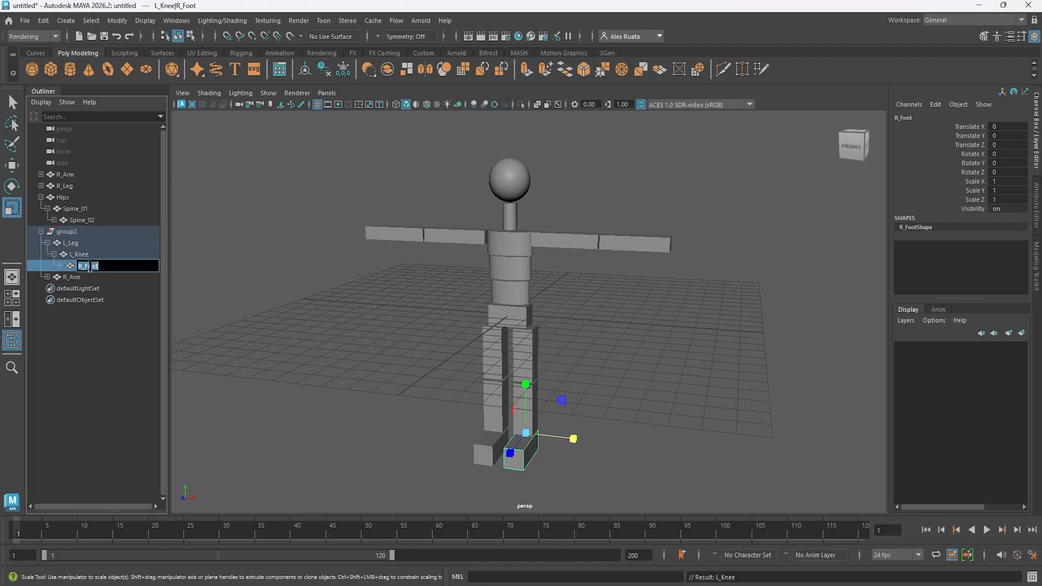
{"action": "left_click", "coordinate": [81, 266]}
{"action": "type", "text": "L"}
{"action": "key", "text": "Return"}
Rename the mirrored arm L_Arm and its forearm L_Elbow, and clear the selection
{"action": "left_click", "coordinate": [71, 277]}
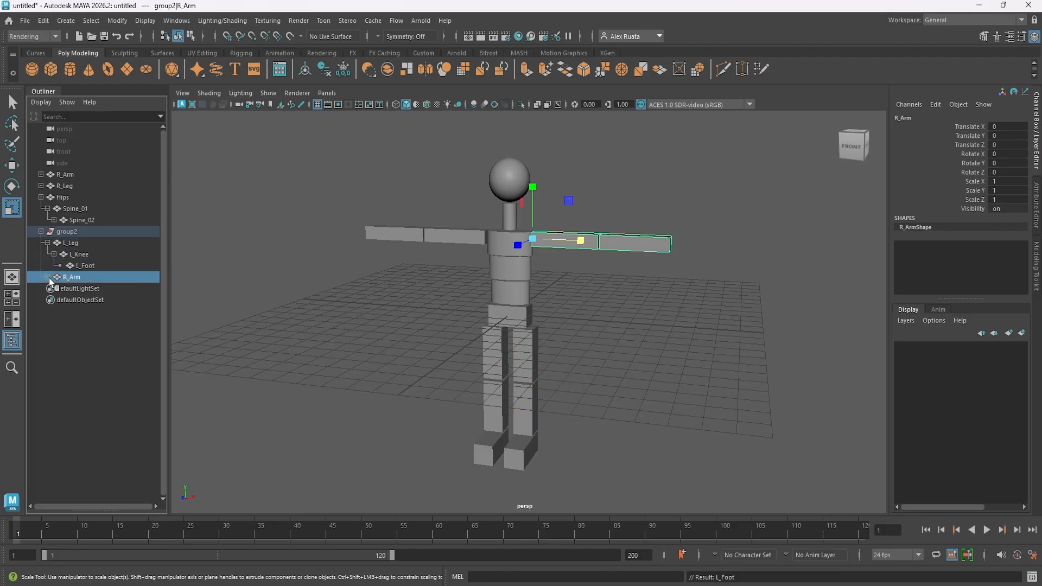
{"action": "key", "text": "ctrl+a"}
{"action": "double_click", "coordinate": [69, 278]}
{"action": "left_click", "coordinate": [67, 277]}
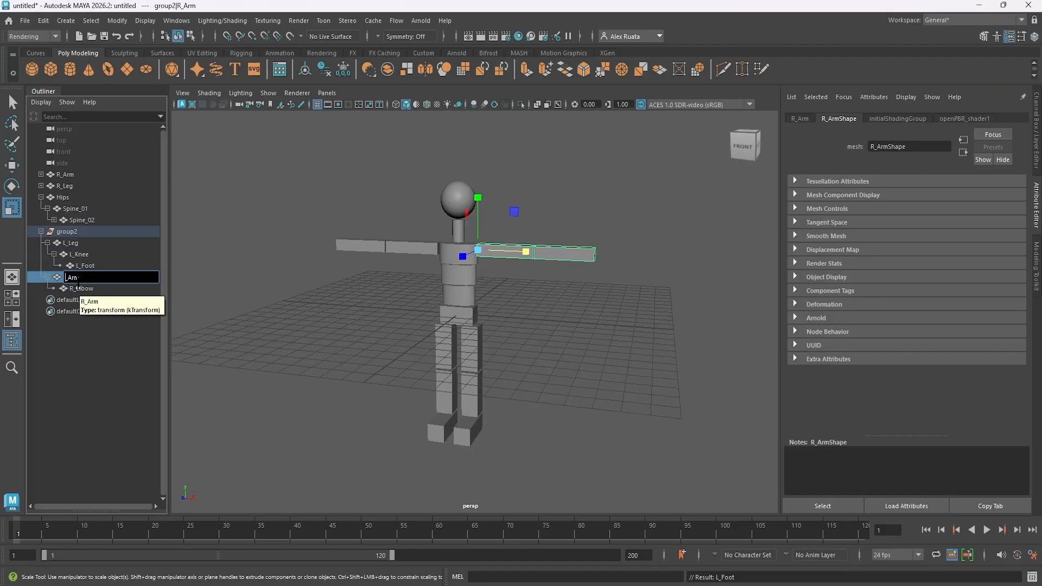
{"action": "type", "text": "L"}
{"action": "key", "text": "Return"}
{"action": "double_click", "coordinate": [75, 289]}
{"action": "left_click", "coordinate": [75, 289]}
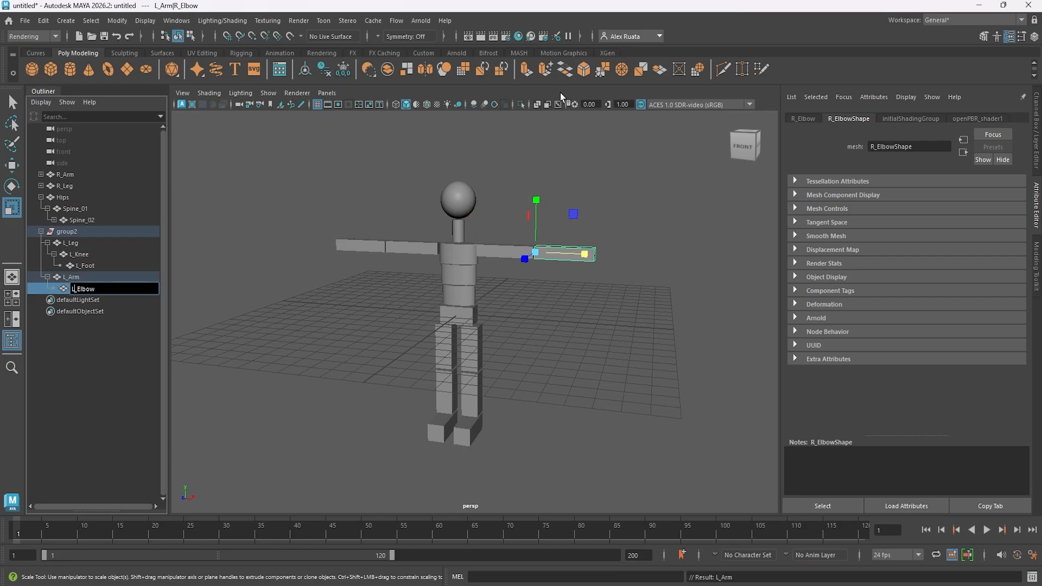
{"action": "key", "text": "Return"}
{"action": "left_click", "coordinate": [1034, 37]}
{"action": "left_click", "coordinate": [678, 163]}
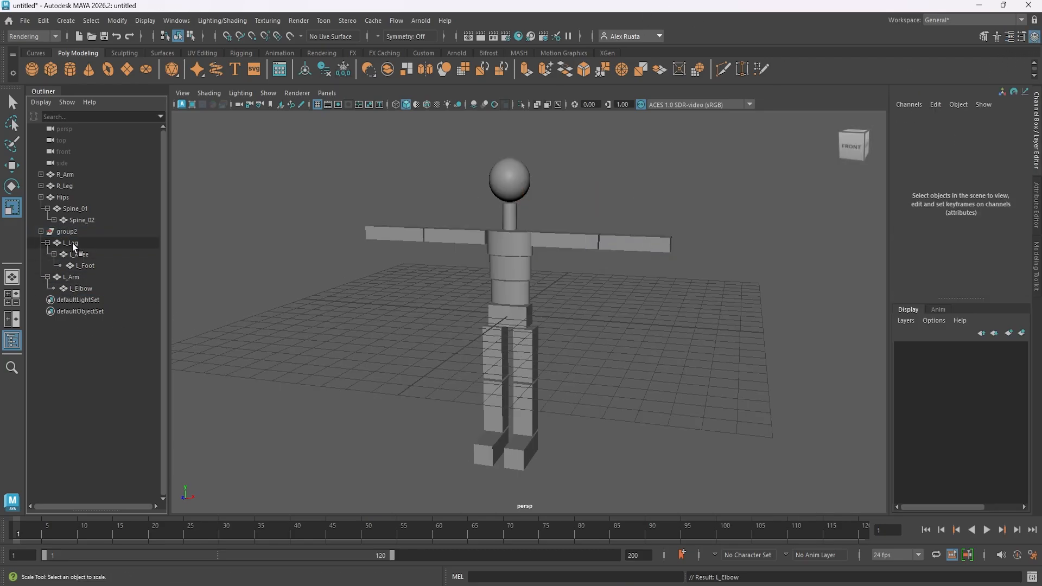
Move L_Leg and L_Arm out of group2 to the top level of the scene and delete the empty group2
{"action": "left_click", "coordinate": [54, 254]}
{"action": "left_click", "coordinate": [47, 243]}
{"action": "left_click", "coordinate": [47, 254]}
{"action": "left_click", "coordinate": [69, 244]}
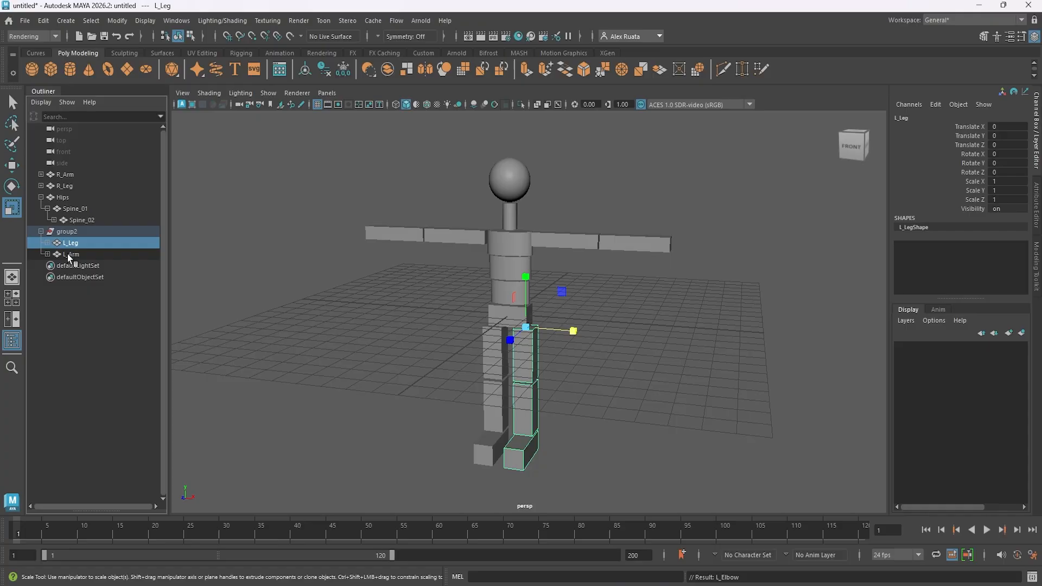
{"action": "left_click", "coordinate": [76, 255], "text": "shift"}
{"action": "middle_click_drag", "start_coordinate": [75, 244], "coordinate": [69, 194]}
{"action": "left_click", "coordinate": [70, 254]}
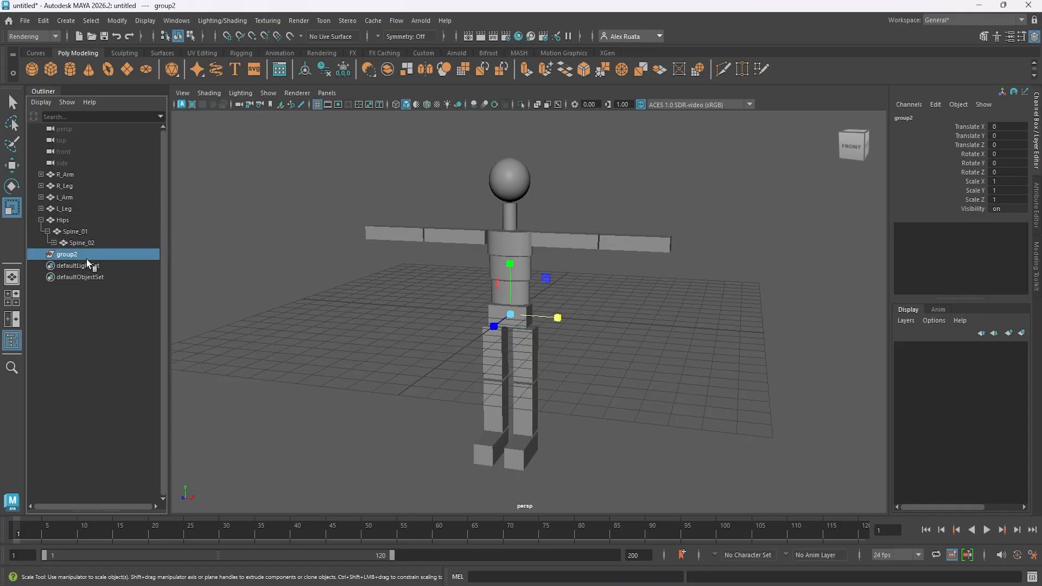
{"action": "key", "text": "Delete"}
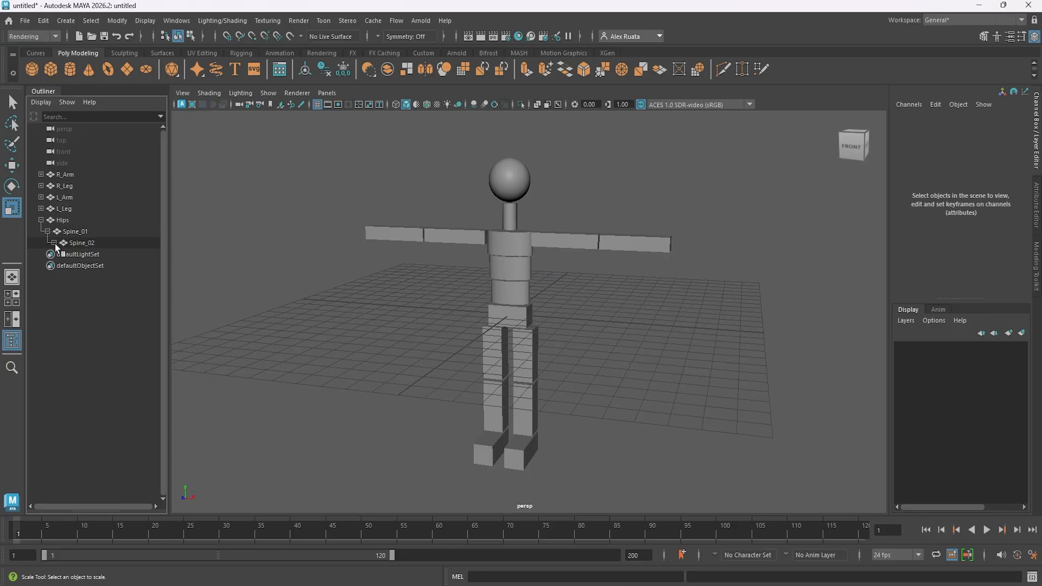
Parent L_Leg and R_Leg under Hips in the Outliner
{"action": "middle_click_drag", "start_coordinate": [592, 344], "coordinate": [591, 340], "text": "alt"}
{"action": "left_click_drag", "start_coordinate": [592, 342], "coordinate": [620, 351], "text": "alt"}
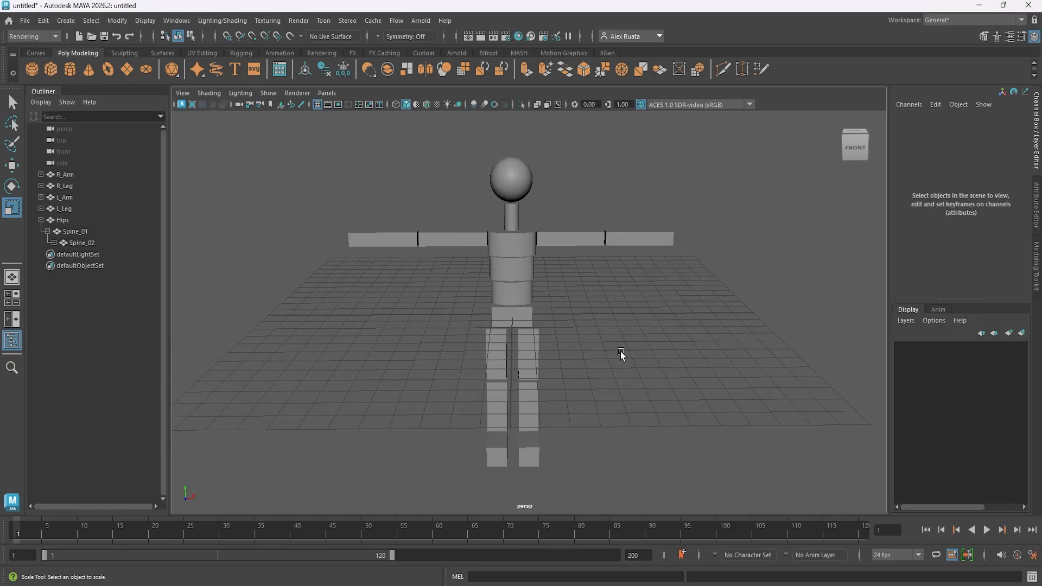
{"action": "left_click", "coordinate": [71, 187]}
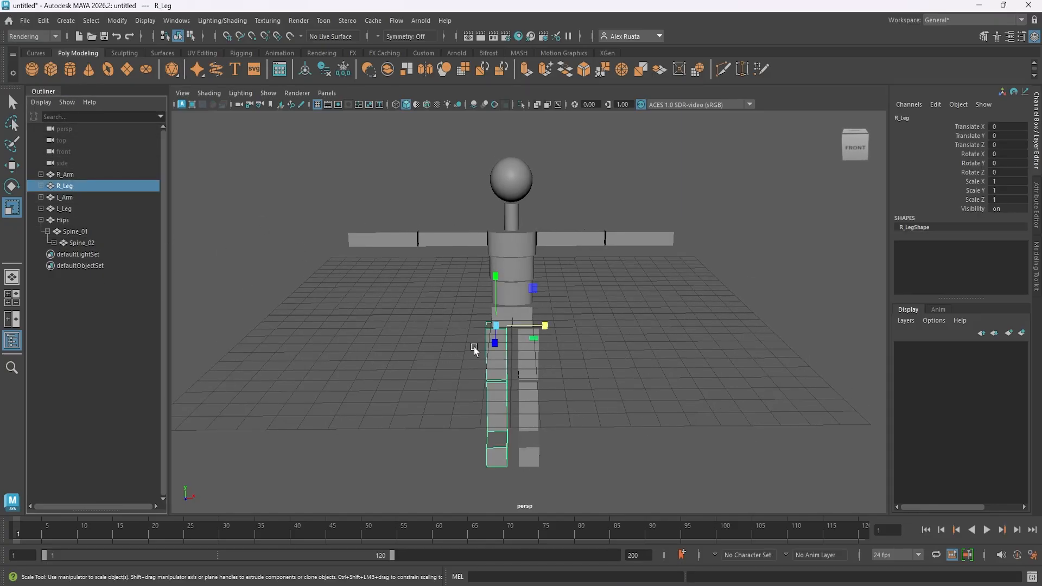
{"action": "left_click_drag", "start_coordinate": [474, 346], "coordinate": [395, 356], "text": "alt"}
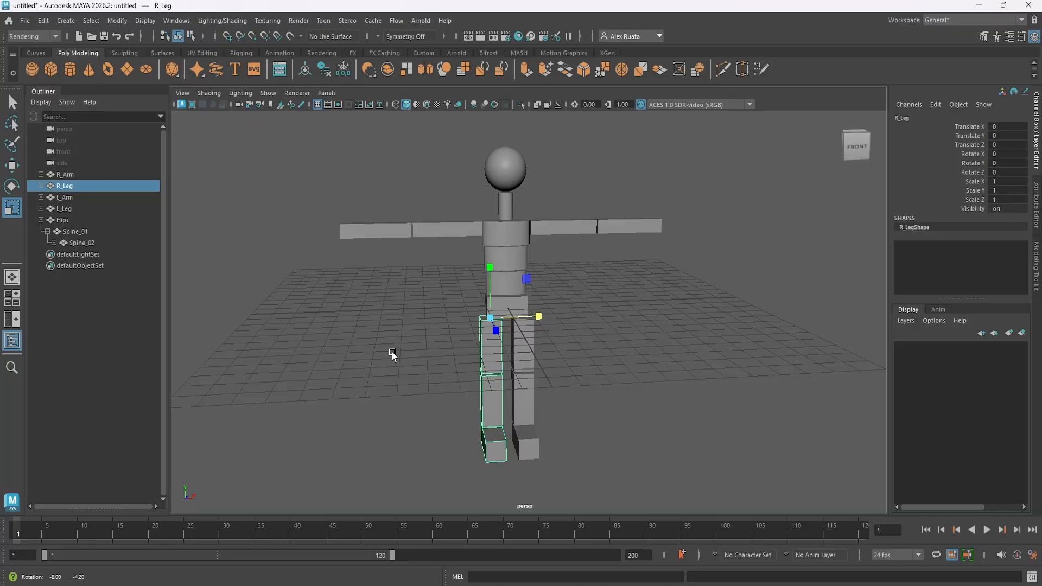
{"action": "left_click", "coordinate": [41, 220]}
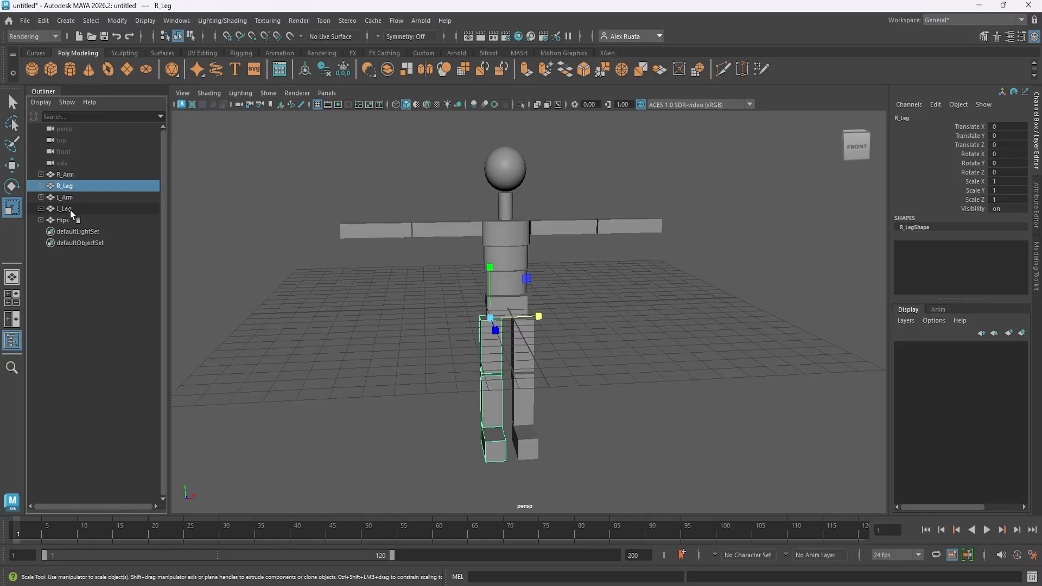
{"action": "left_click", "coordinate": [68, 209]}
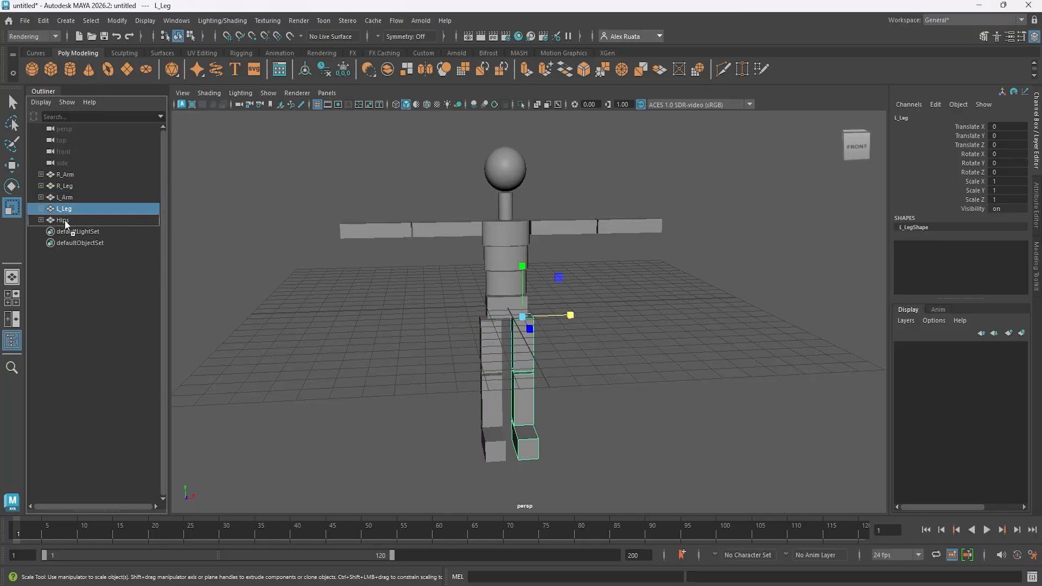
{"action": "left_click_drag", "start_coordinate": [64, 220], "coordinate": [70, 186]}
{"action": "left_click", "coordinate": [71, 186]}
{"action": "middle_click_drag", "start_coordinate": [69, 187], "coordinate": [70, 207]}
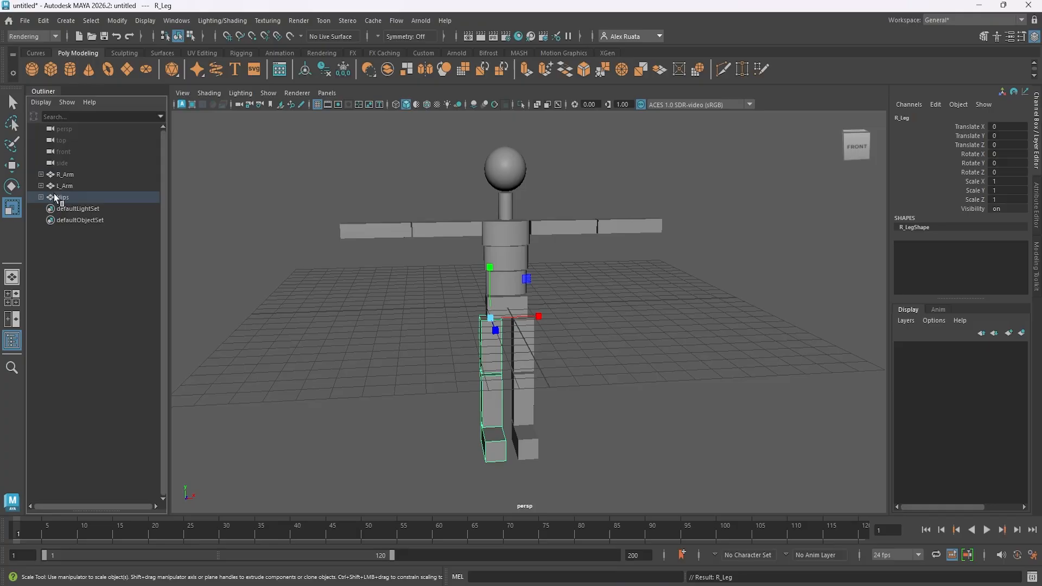
Expand the Hips hierarchy down to Spine_03 and parent R_Arm and L_Arm under Spine_03
{"action": "left_click", "coordinate": [41, 198]}
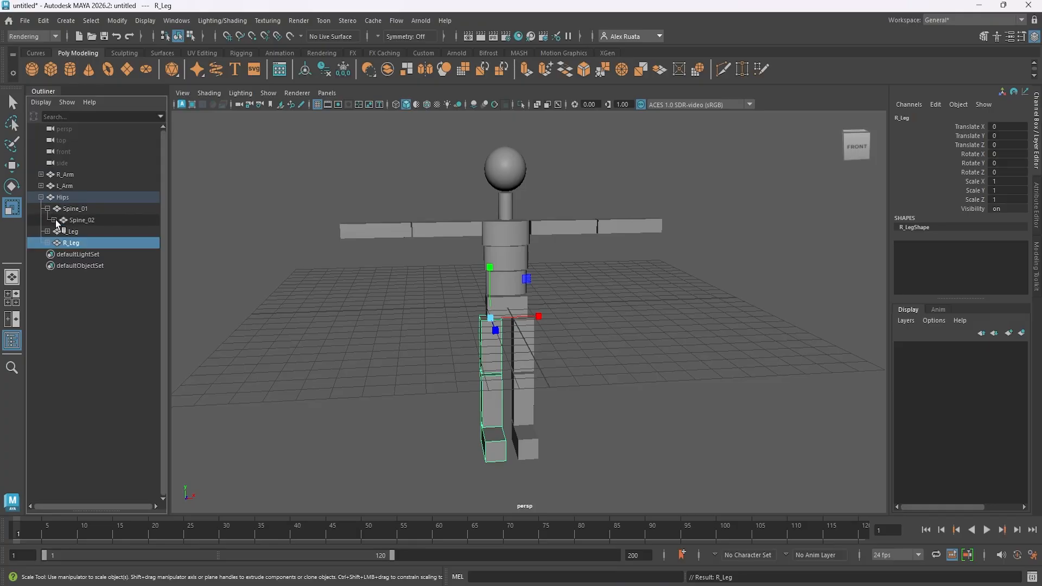
{"action": "left_click", "coordinate": [54, 220]}
{"action": "left_click", "coordinate": [87, 231]}
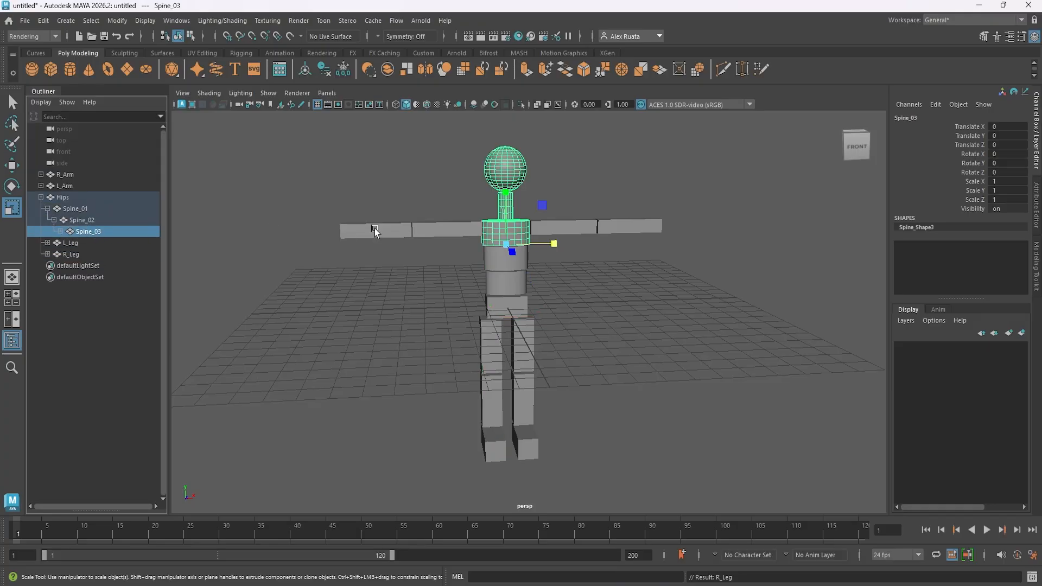
{"action": "left_click", "coordinate": [64, 175]}
{"action": "middle_click_drag", "start_coordinate": [64, 175], "coordinate": [89, 232]}
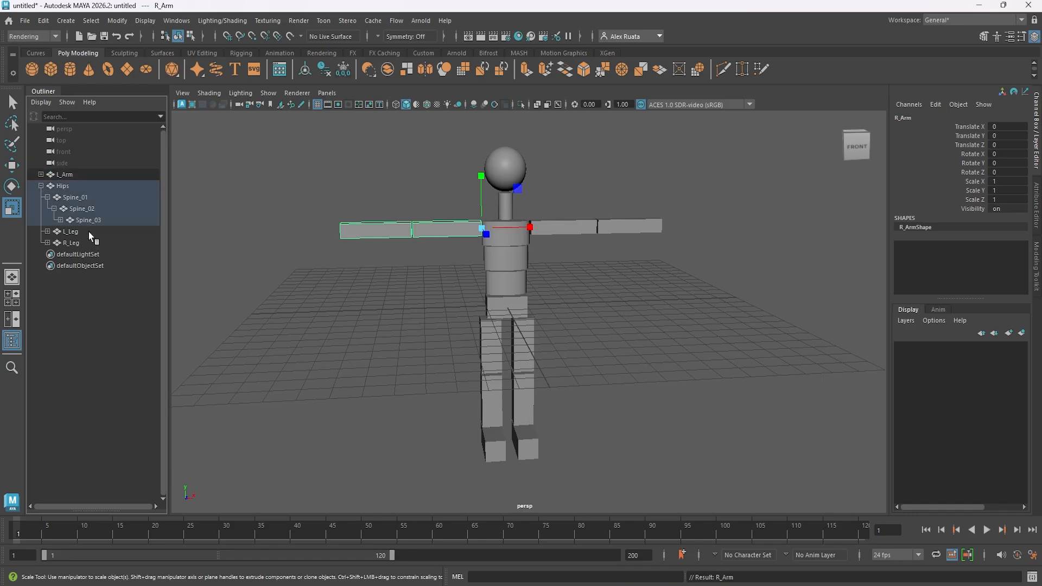
{"action": "left_click", "coordinate": [67, 175]}
{"action": "middle_click_drag", "start_coordinate": [67, 174], "coordinate": [91, 220]}
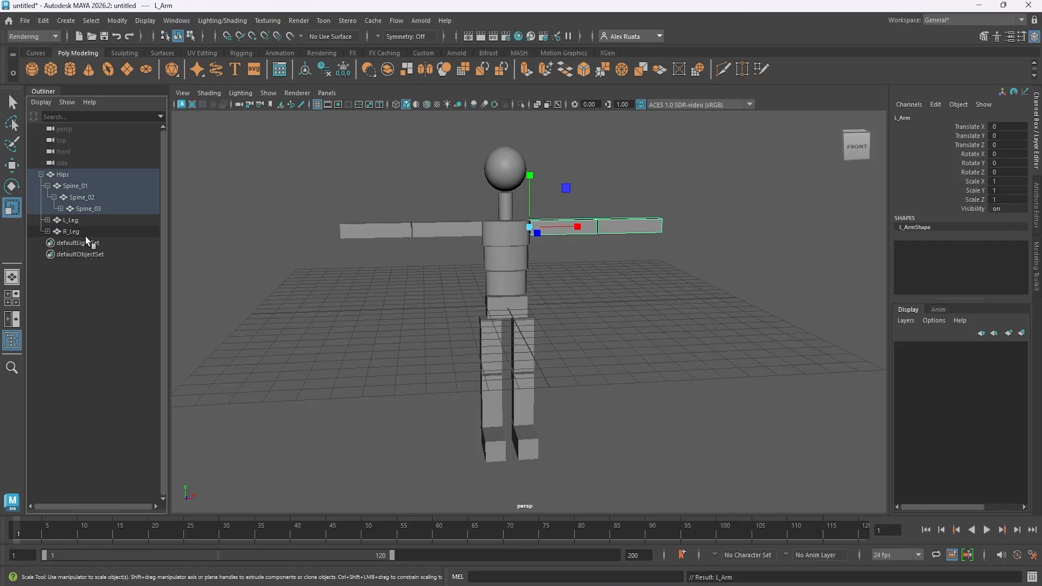
Expand the branches under Spine_03, L_Leg and R_Leg to check the full hierarchy, and clear the selection
{"action": "left_click", "coordinate": [61, 209]}
{"action": "left_click", "coordinate": [67, 243]}
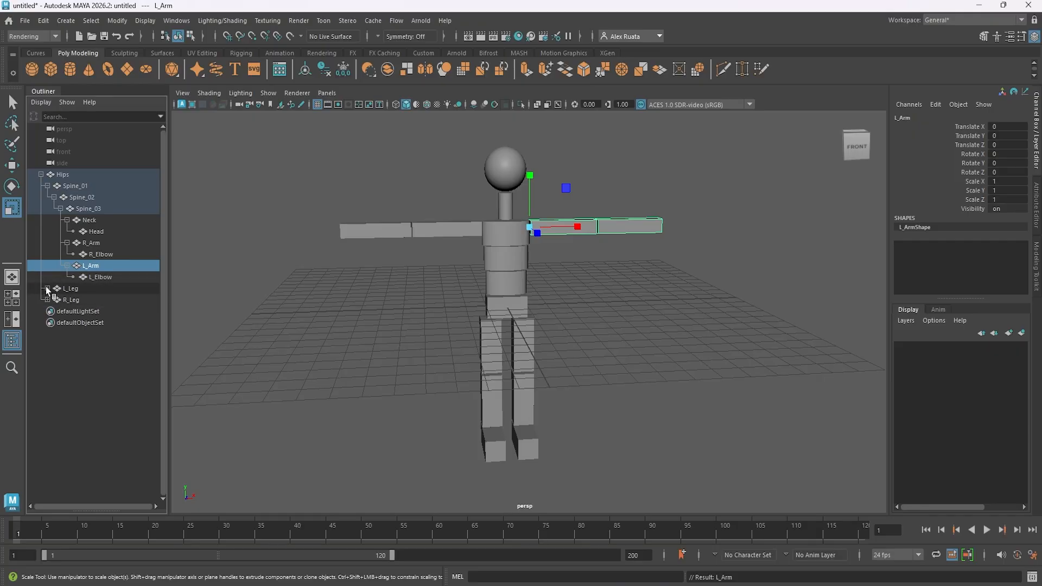
{"action": "left_click", "coordinate": [47, 289]}
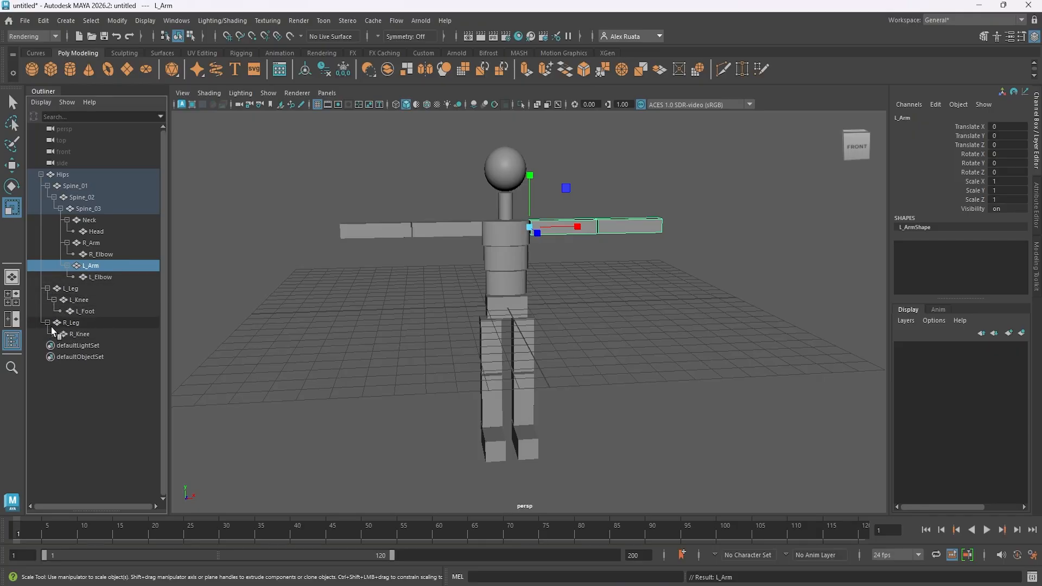
{"action": "left_click", "coordinate": [339, 301]}
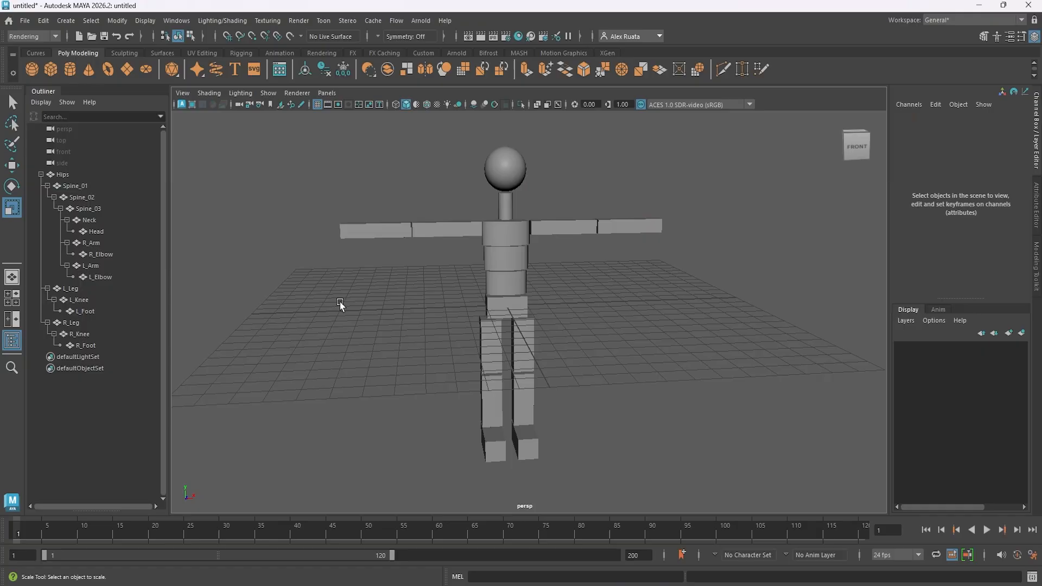
Lower both arms to the sides, rotating L_Arm to about -70.5 and R_Arm to about 65.8 degrees in Z
{"action": "left_click_drag", "start_coordinate": [340, 302], "coordinate": [526, 341], "text": "alt"}
{"action": "key", "text": "e"}
{"action": "left_click", "coordinate": [556, 283]}
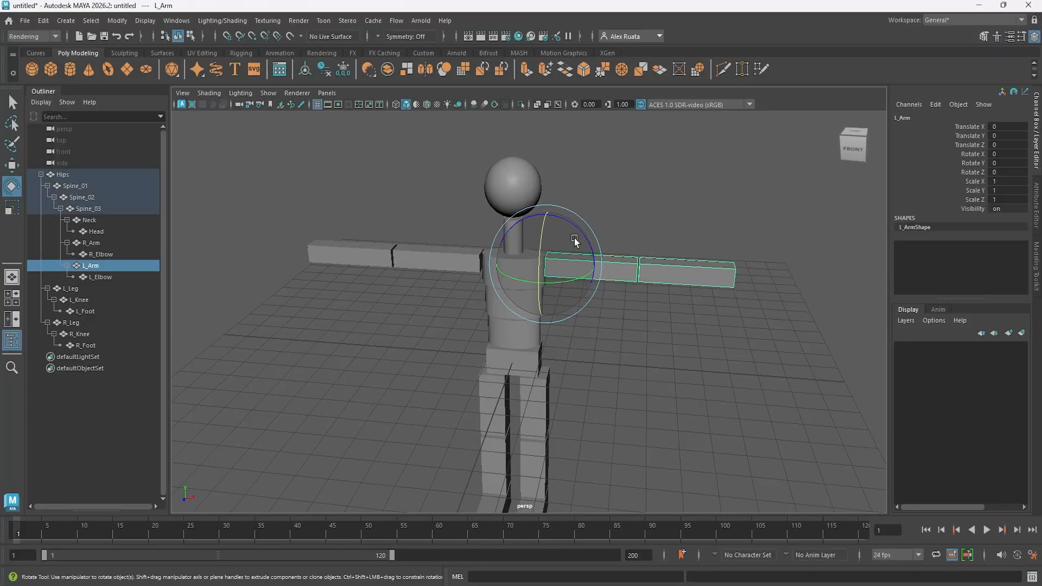
{"action": "left_click_drag", "start_coordinate": [575, 238], "coordinate": [580, 287]}
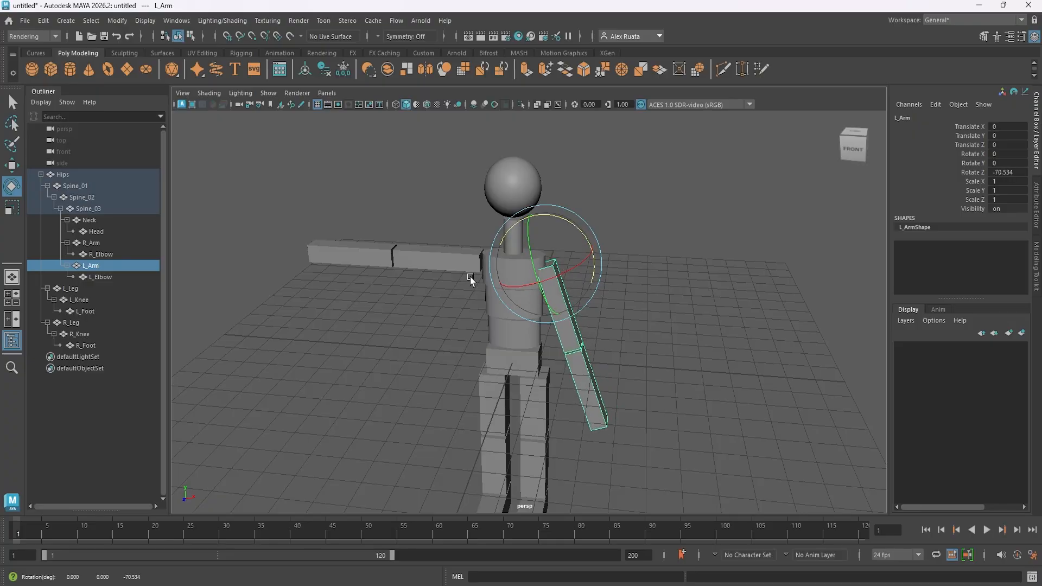
{"action": "left_click", "coordinate": [472, 255]}
{"action": "left_click_drag", "start_coordinate": [506, 217], "coordinate": [505, 285]}
{"action": "left_click_drag", "start_coordinate": [582, 296], "coordinate": [616, 263], "text": "alt"}
{"action": "left_click", "coordinate": [546, 296]}
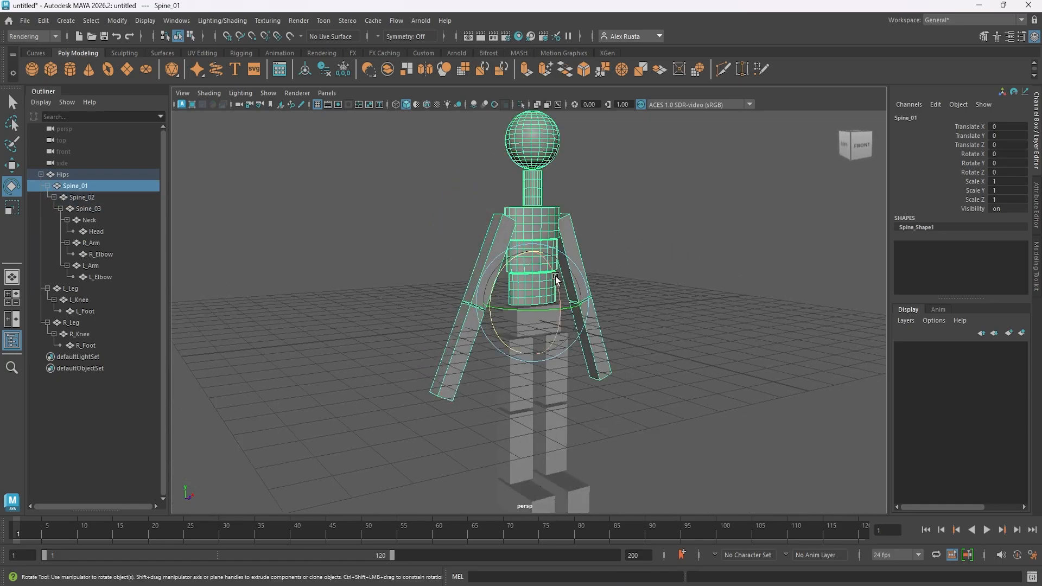
{"action": "left_click_drag", "start_coordinate": [555, 279], "coordinate": [556, 310]}
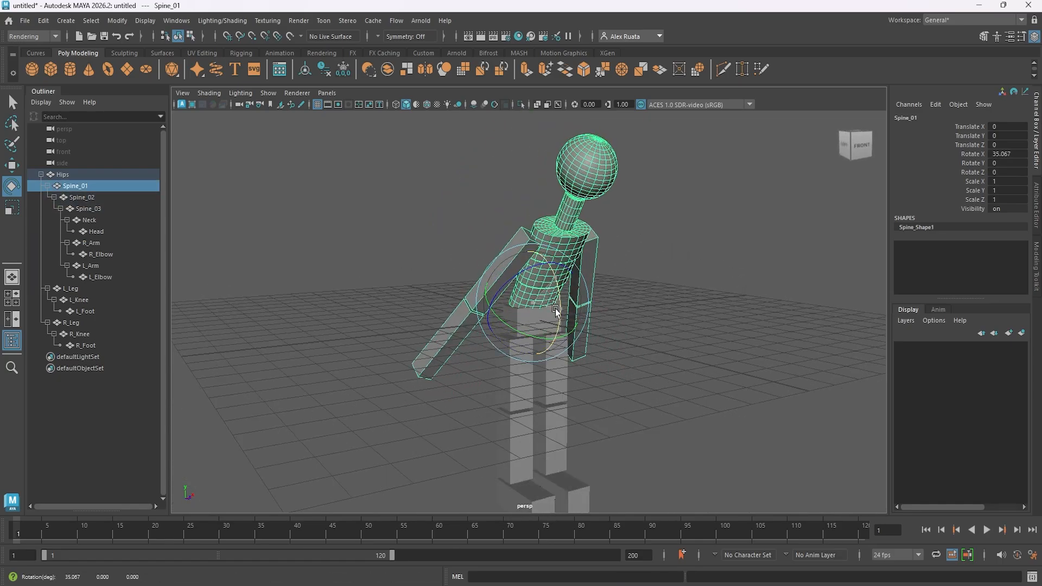
{"action": "key", "text": "ctrl+z"}
Bend the left elbow and swing L_Arm forward to about -75.3 degrees in Y
{"action": "left_click_drag", "start_coordinate": [614, 296], "coordinate": [571, 264], "text": "alt"}
{"action": "left_click", "coordinate": [587, 318]}
{"action": "left_click", "coordinate": [561, 245]}
{"action": "left_click_drag", "start_coordinate": [561, 228], "coordinate": [545, 142]}
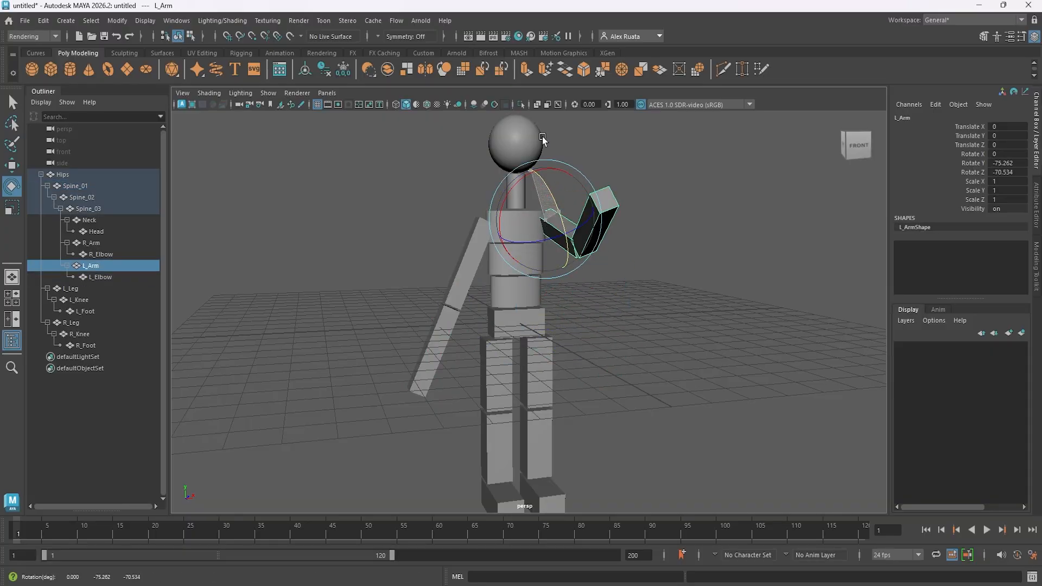
Swing R_Arm forward to about 69.5 degrees in Y and bend the right elbow
{"action": "left_click_drag", "start_coordinate": [480, 303], "coordinate": [554, 320], "text": "alt"}
{"action": "left_click", "coordinate": [475, 298]}
{"action": "left_click_drag", "start_coordinate": [549, 285], "coordinate": [506, 209]}
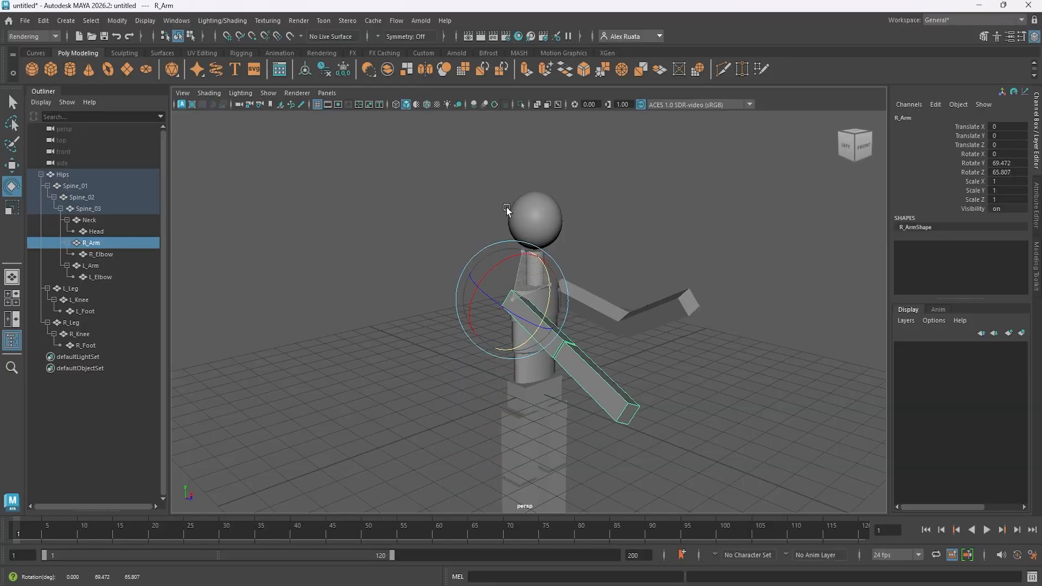
{"action": "left_click", "coordinate": [582, 340]}
{"action": "left_click_drag", "start_coordinate": [610, 315], "coordinate": [603, 281]}
Pose the right leg by swinging R_Leg backward, bending R_Knee and angling R_Foot
{"action": "left_click_drag", "start_coordinate": [581, 323], "coordinate": [617, 299], "text": "alt"}
{"action": "middle_click_drag", "start_coordinate": [617, 300], "coordinate": [586, 239], "text": "alt"}
{"action": "left_click", "coordinate": [509, 348]}
{"action": "left_click_drag", "start_coordinate": [541, 278], "coordinate": [575, 319]}
{"action": "left_click", "coordinate": [429, 388]}
{"action": "left_click_drag", "start_coordinate": [476, 322], "coordinate": [525, 375]}
{"action": "left_click", "coordinate": [364, 348]}
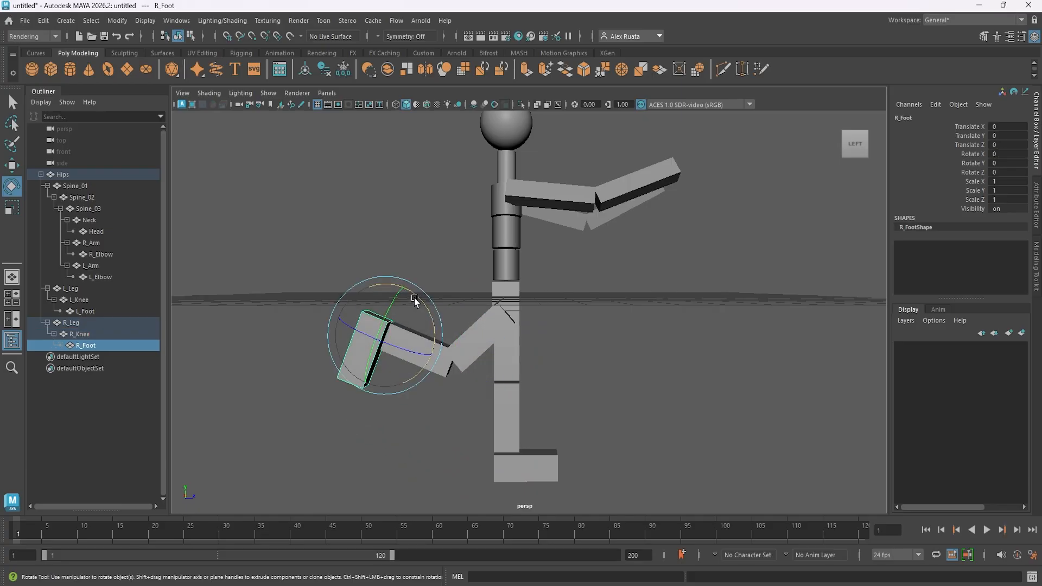
{"action": "left_click_drag", "start_coordinate": [414, 297], "coordinate": [535, 367]}
Pose the left leg by bending L_Knee backward and rotating L_Foot to about 41 degrees in X
{"action": "left_click", "coordinate": [535, 367]}
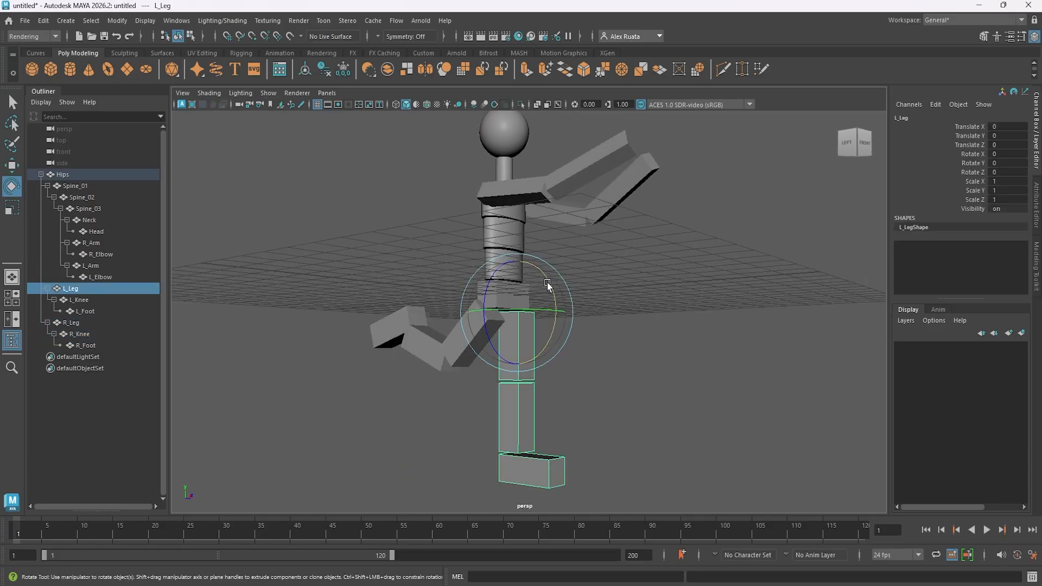
{"action": "left_click_drag", "start_coordinate": [659, 280], "coordinate": [685, 297], "text": "alt"}
{"action": "left_click", "coordinate": [509, 440]}
{"action": "left_click_drag", "start_coordinate": [550, 375], "coordinate": [495, 464]}
{"action": "left_click", "coordinate": [421, 405]}
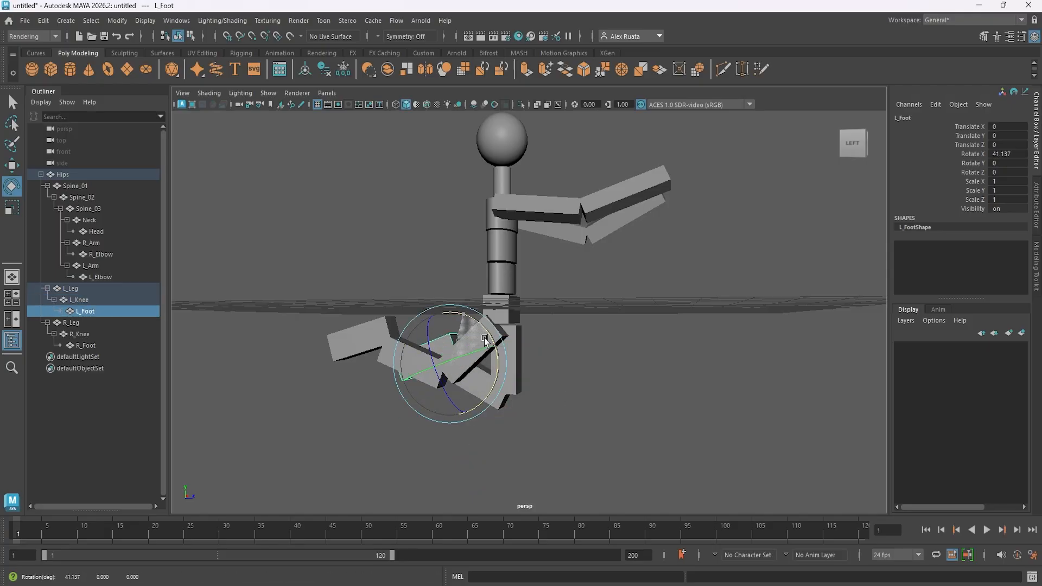
Raise both arms above the head, rotating L_Arm to about -163, -30 and 64 degrees in X, Y and Z
{"action": "left_click_drag", "start_coordinate": [545, 315], "coordinate": [521, 344], "text": "alt"}
{"action": "left_click", "coordinate": [530, 294]}
{"action": "middle_click_drag", "start_coordinate": [529, 328], "coordinate": [530, 393], "text": "alt"}
{"action": "left_click_drag", "start_coordinate": [530, 393], "coordinate": [434, 377], "text": "alt"}
{"action": "mouse_move", "coordinate": [510, 321]}
{"action": "left_mouse_down"}
{"action": "mouse_move", "coordinate": [484, 297]}
{"action": "mouse_move", "coordinate": [446, 304]}
{"action": "mouse_move", "coordinate": [514, 327]}
{"action": "left_mouse_up"}
{"action": "left_click_drag", "start_coordinate": [524, 319], "coordinate": [513, 309]}
{"action": "left_click", "coordinate": [577, 358]}
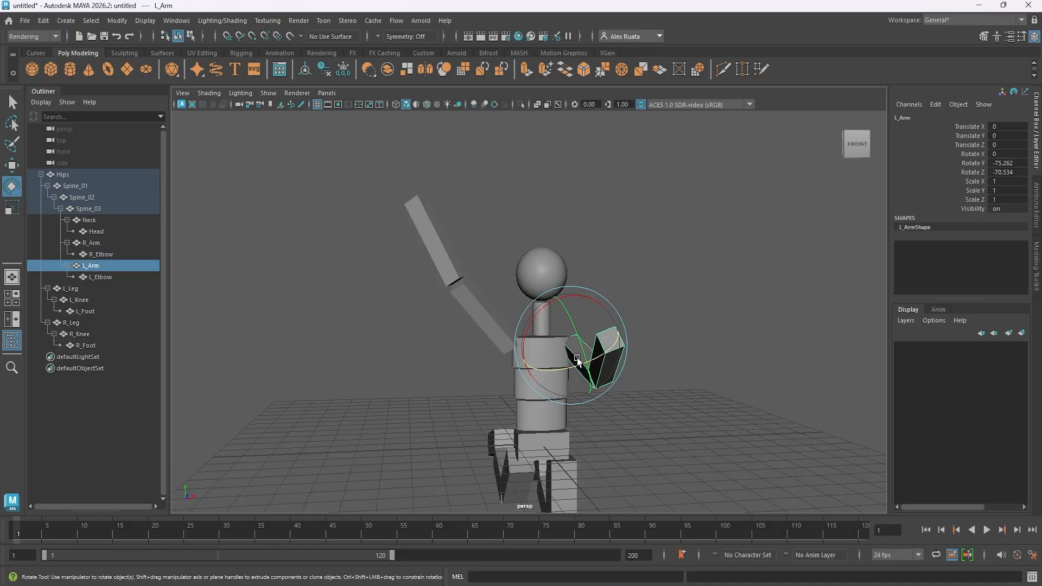
{"action": "left_click_drag", "start_coordinate": [577, 358], "coordinate": [613, 317]}
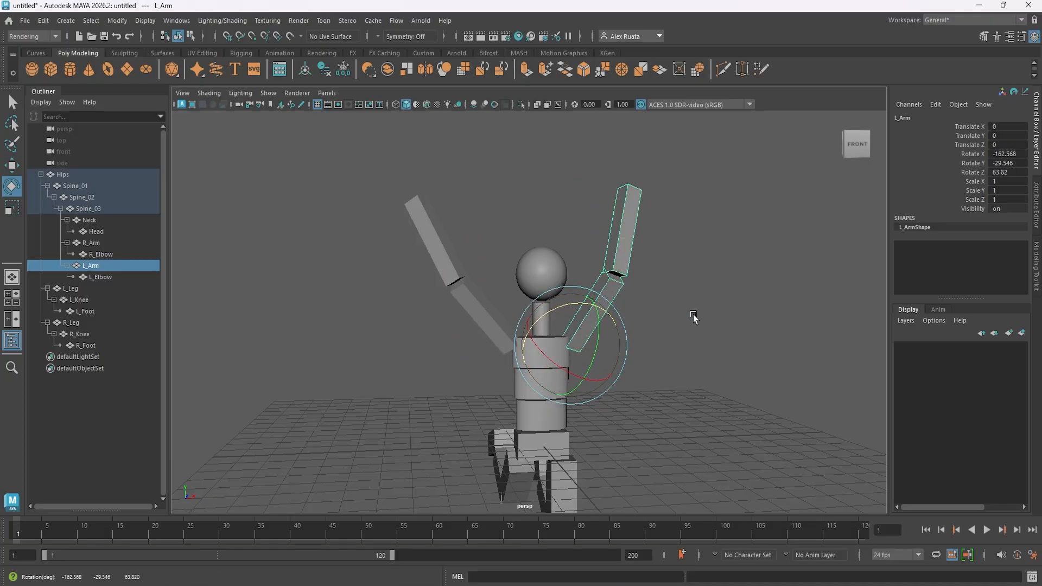
Lean the torso backward by rotating Spine_01, and clear the selection
{"action": "left_click_drag", "start_coordinate": [695, 319], "coordinate": [750, 311], "text": "alt"}
{"action": "left_click", "coordinate": [524, 382]}
{"action": "left_click_drag", "start_coordinate": [553, 354], "coordinate": [588, 359]}
{"action": "left_click", "coordinate": [574, 414]}
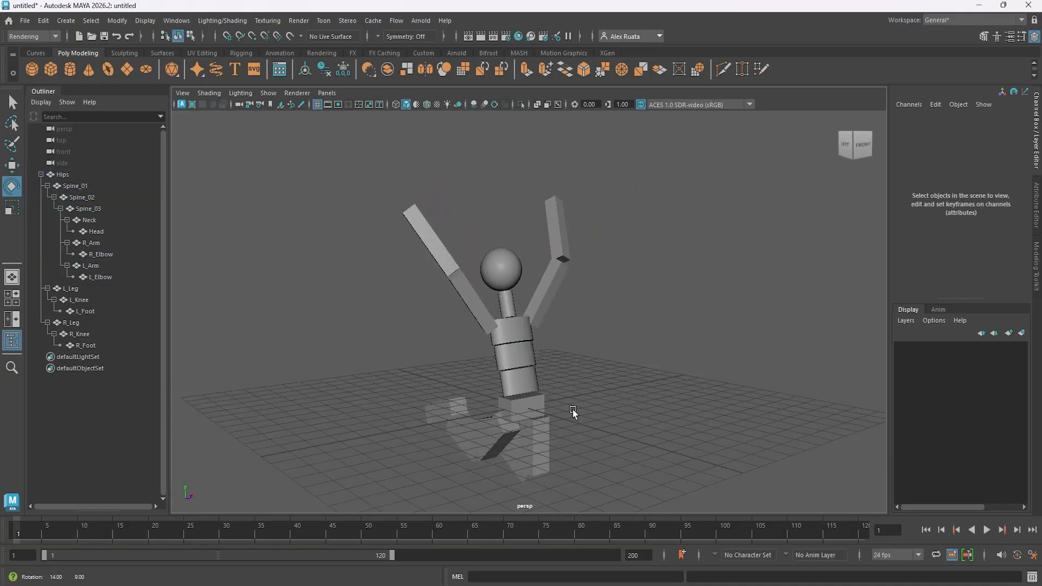
Create a polygon plane as the ground and scale it uniformly to about 32.7
{"action": "left_click_drag", "start_coordinate": [574, 414], "coordinate": [249, 140], "text": "alt"}
{"action": "left_click", "coordinate": [133, 71]}
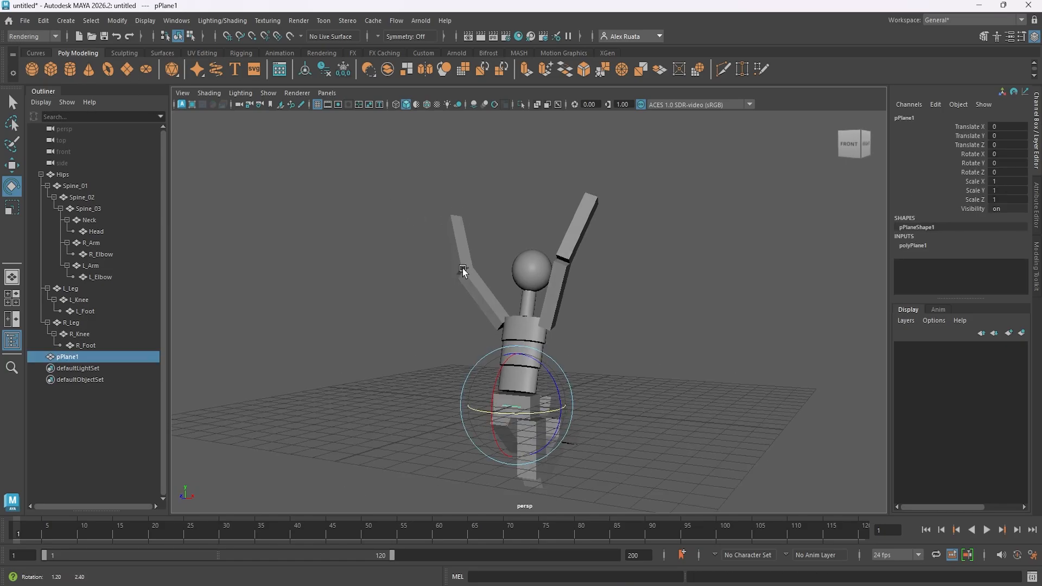
{"action": "left_click_drag", "start_coordinate": [463, 272], "coordinate": [440, 326], "text": "alt"}
{"action": "key", "text": "r"}
{"action": "left_click_drag", "start_coordinate": [517, 391], "coordinate": [969, 288]}
Hide the viewport grid and move Hips up to about 7.8 in Y so the character floats above the plane
{"action": "key", "text": "w"}
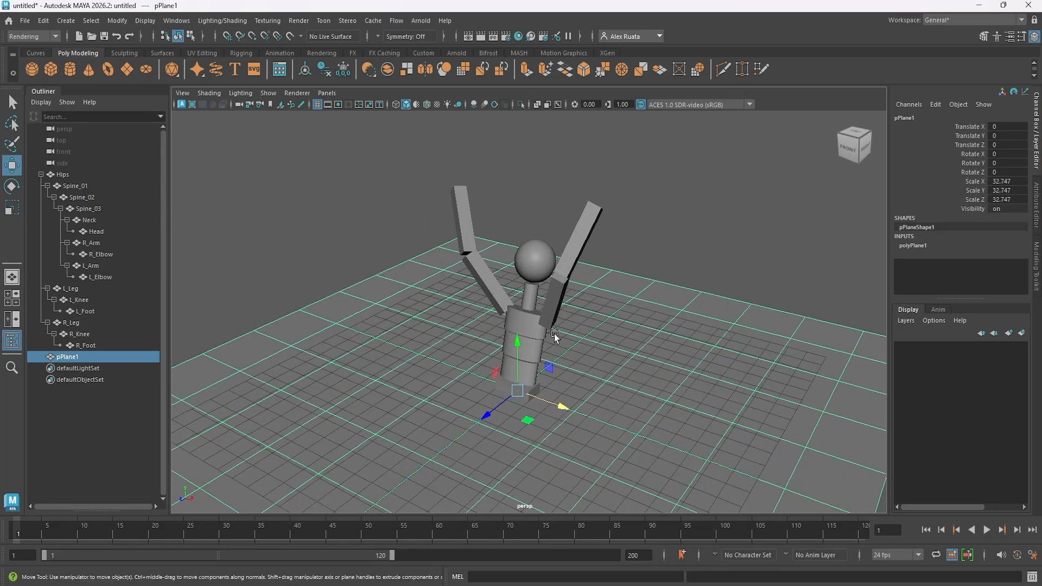
{"action": "left_click_drag", "start_coordinate": [382, 277], "coordinate": [417, 302], "text": "alt"}
{"action": "left_click", "coordinate": [62, 174]}
{"action": "left_click", "coordinate": [318, 106]}
{"action": "scroll", "coordinate": [386, 286], "scroll_direction": "down", "scroll_amount": 6}
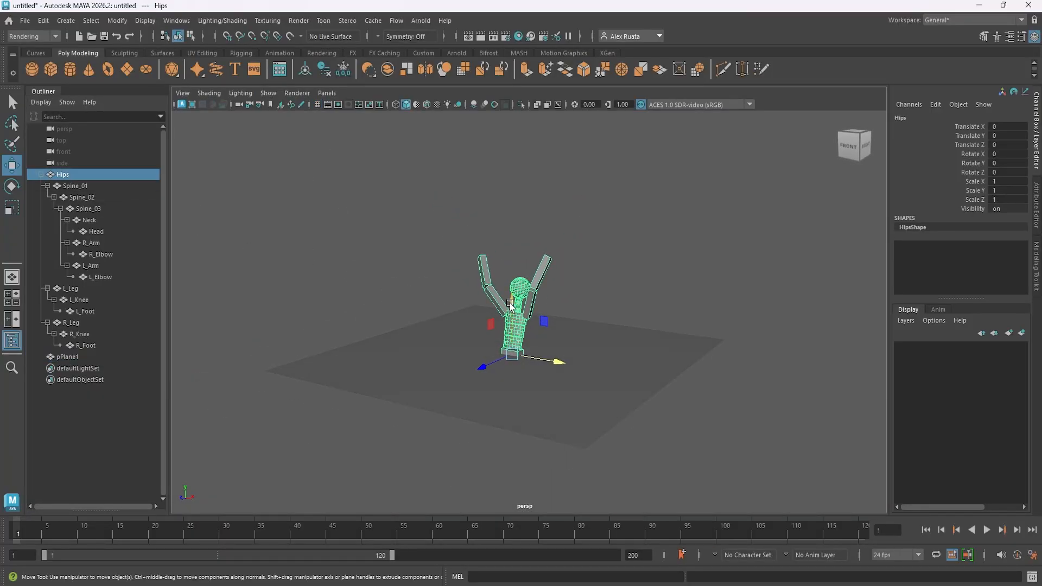
{"action": "mouse_move", "coordinate": [516, 212]}
{"action": "left_mouse_down"}
{"action": "mouse_move", "coordinate": [524, 261]}
{"action": "mouse_move", "coordinate": [528, 218]}
{"action": "left_mouse_up"}
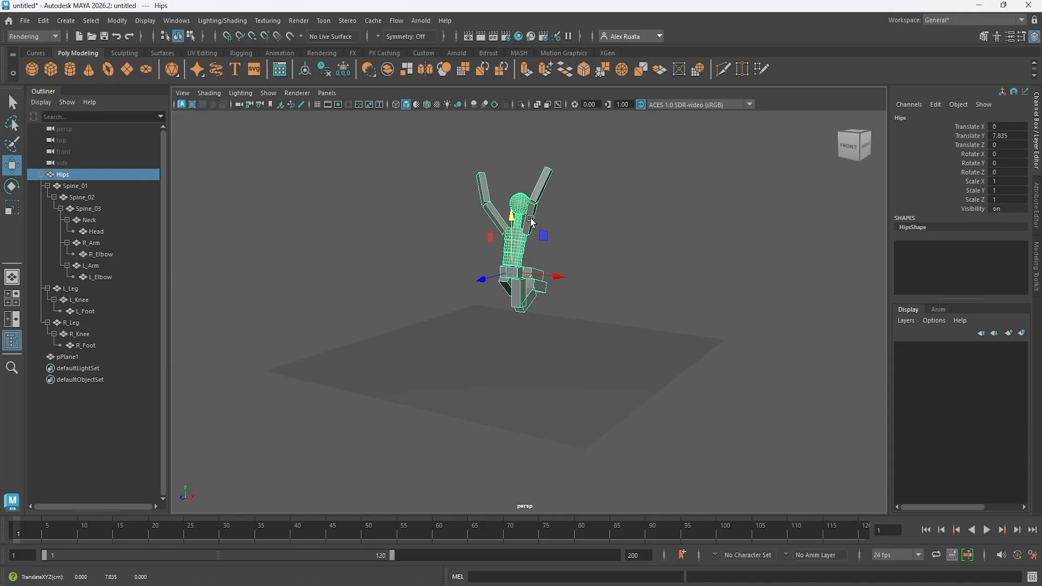
Turn the whole character by rotating Hips to about 29.8 degrees in Y, and clear the selection
{"action": "middle_click_drag", "start_coordinate": [520, 254], "coordinate": [503, 281], "text": "alt"}
{"action": "left_click_drag", "start_coordinate": [504, 281], "coordinate": [538, 303], "text": "alt"}
{"action": "key", "text": "e"}
{"action": "left_click", "coordinate": [641, 304]}
{"action": "mouse_move", "coordinate": [628, 288]}
{"action": "left_mouse_down", "text": "alt"}
{"action": "mouse_move", "coordinate": [663, 304]}
{"action": "mouse_move", "coordinate": [523, 507]}
{"action": "mouse_move", "coordinate": [474, 297]}
{"action": "mouse_move", "coordinate": [656, 291]}
{"action": "mouse_move", "coordinate": [564, 290]}
{"action": "mouse_move", "coordinate": [624, 283]}
{"action": "left_mouse_up", "text": "alt"}
{"action": "left_click", "coordinate": [125, 174]}
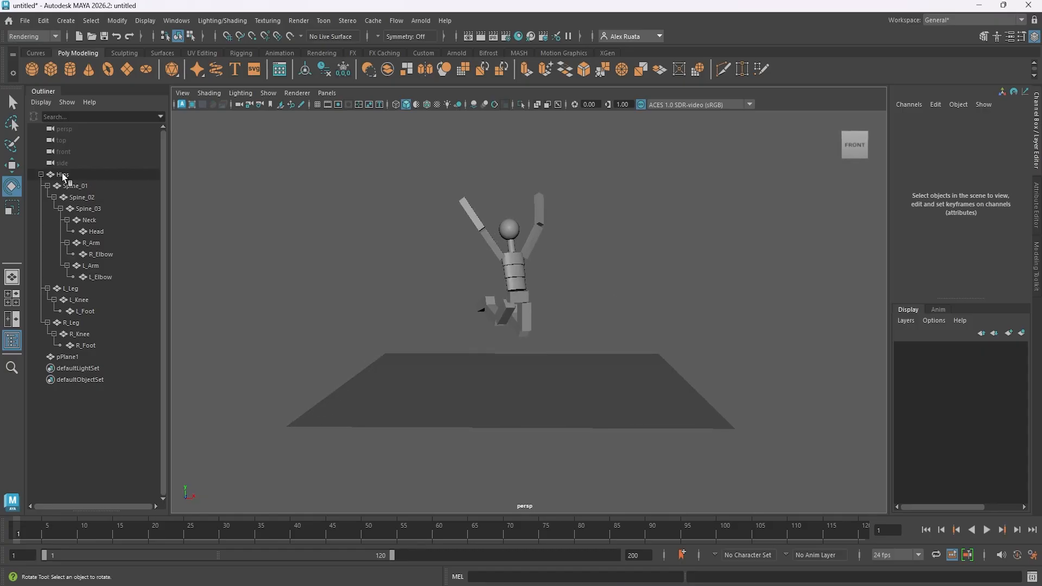
{"action": "scroll", "coordinate": [624, 260], "scroll_direction": "up", "scroll_amount": 3}
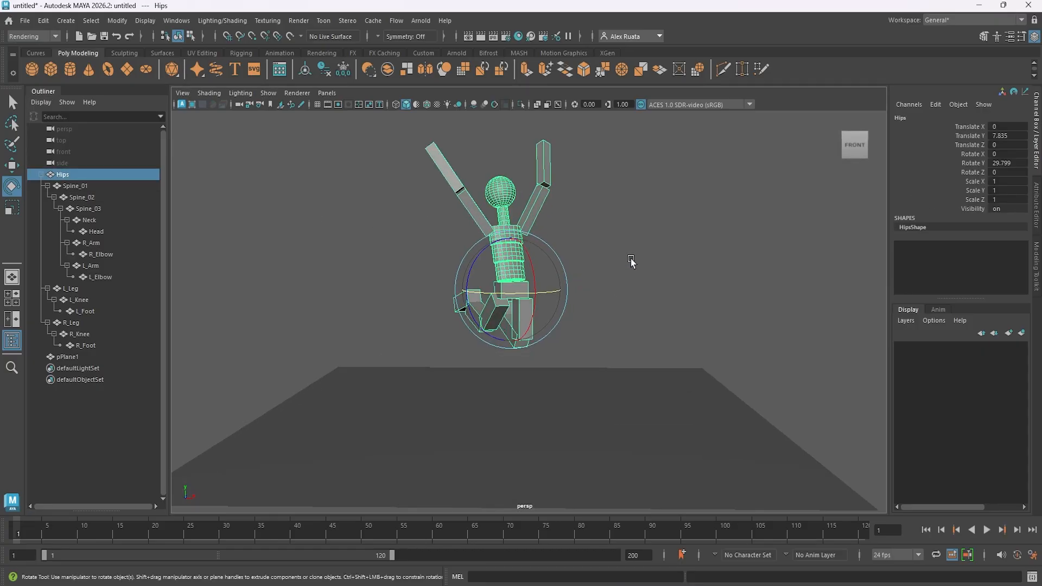
{"action": "left_click", "coordinate": [629, 258]}
Tilt the spine segments sideways one at a time, rotating Spine_03 to about -2.4 degrees in Z
{"action": "left_click", "coordinate": [516, 268]}
{"action": "middle_click_drag", "start_coordinate": [557, 274], "coordinate": [549, 316], "text": "alt"}
{"action": "scroll", "coordinate": [545, 316], "scroll_direction": "up", "scroll_amount": 2}
{"action": "left_click_drag", "start_coordinate": [478, 305], "coordinate": [478, 304]}
{"action": "left_click", "coordinate": [603, 306]}
{"action": "scroll", "coordinate": [602, 306], "scroll_direction": "up", "scroll_amount": 1}
{"action": "left_click", "coordinate": [472, 275]}
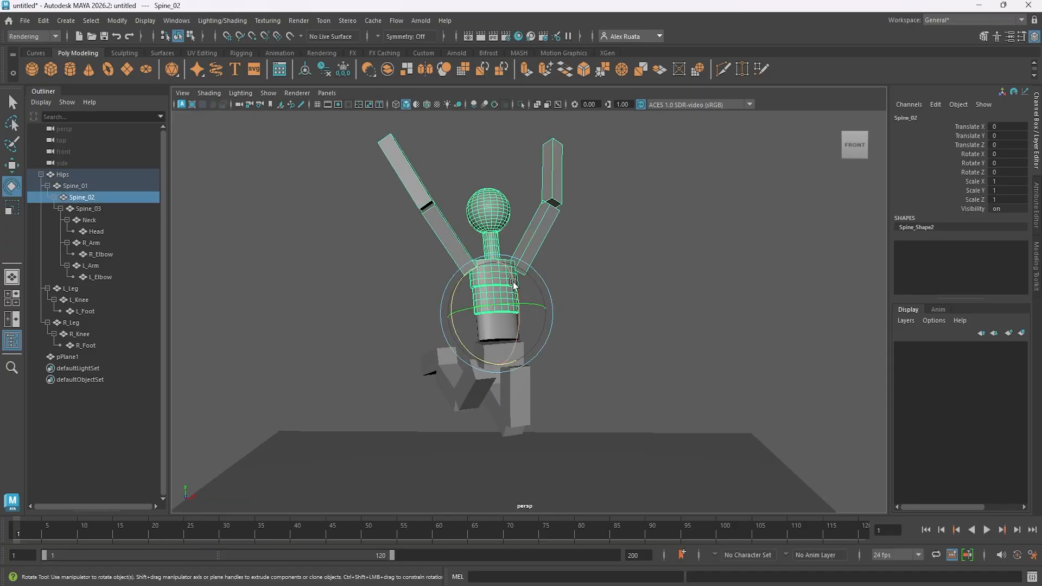
{"action": "left_click_drag", "start_coordinate": [472, 273], "coordinate": [465, 255]}
{"action": "left_click", "coordinate": [553, 277]}
{"action": "left_click", "coordinate": [499, 268]}
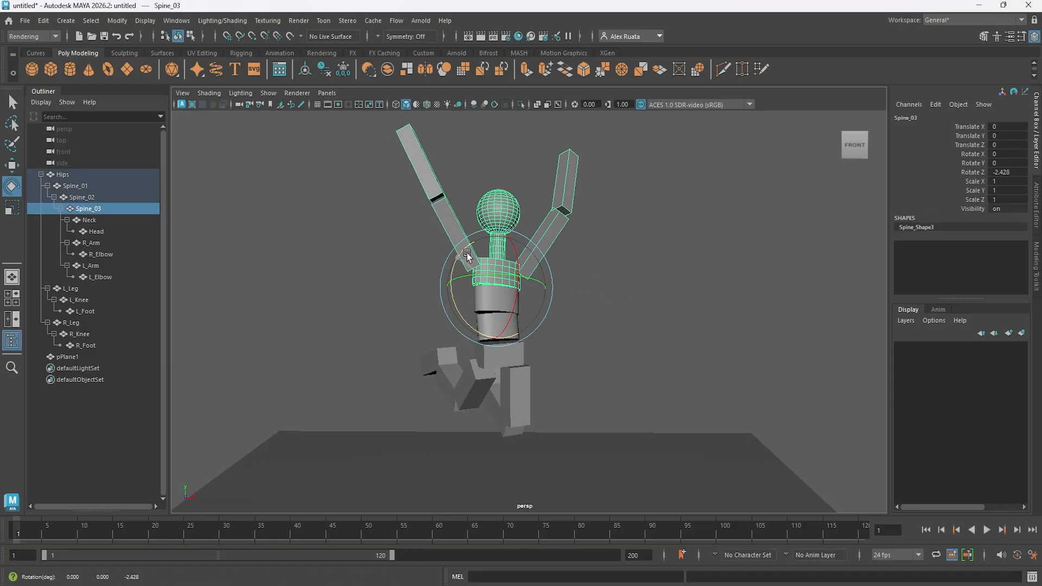
{"action": "left_click", "coordinate": [621, 271]}
Tilt Neck backward to about -10.6 degrees in X and clear the selection
{"action": "left_click_drag", "start_coordinate": [573, 297], "coordinate": [507, 275], "text": "alt"}
{"action": "left_click", "coordinate": [507, 274]}
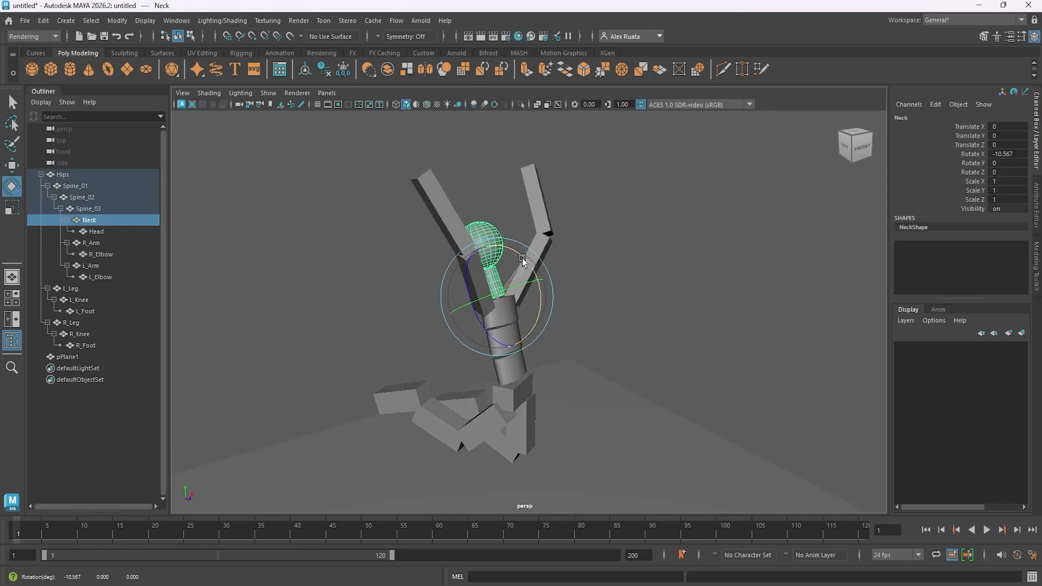
{"action": "left_click", "coordinate": [646, 279]}
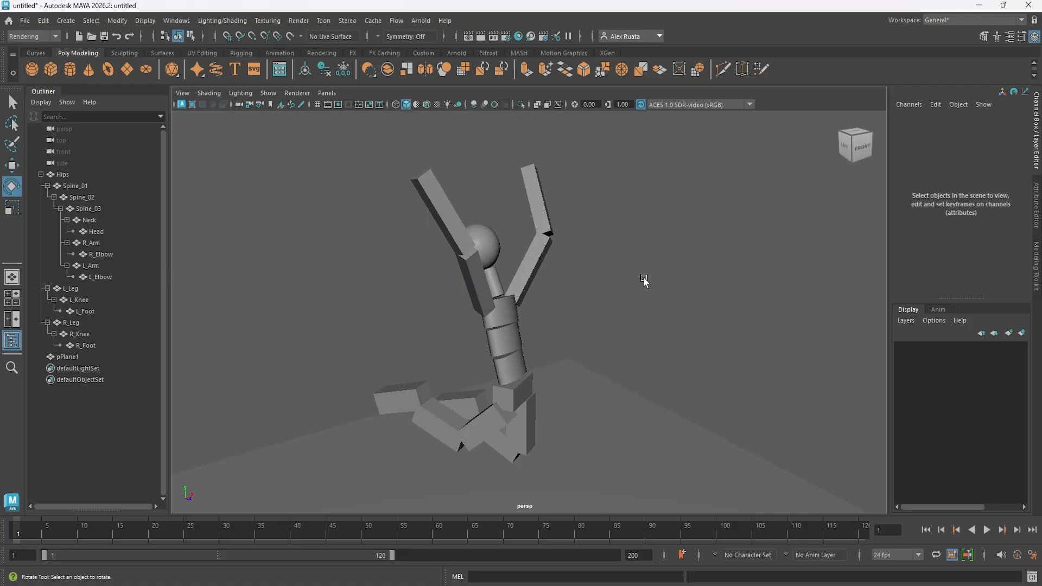
Delete the ground plane below the character and show the viewport grid again
{"action": "scroll", "coordinate": [627, 248], "scroll_direction": "down", "scroll_amount": 2}
{"action": "left_click_drag", "start_coordinate": [626, 249], "coordinate": [403, 299], "text": "alt"}
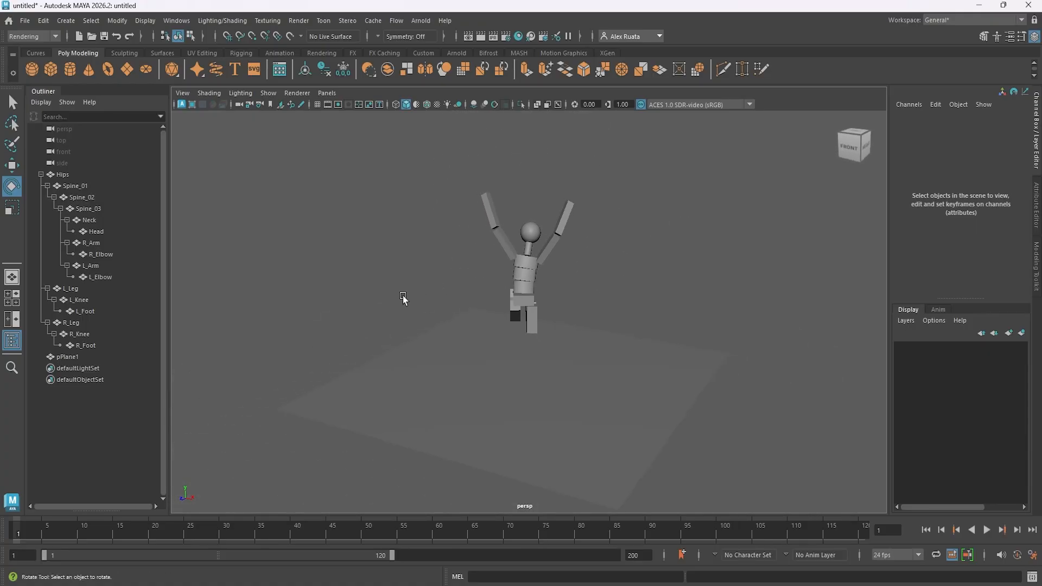
{"action": "left_click_drag", "start_coordinate": [540, 305], "coordinate": [622, 309], "text": "alt"}
{"action": "left_click_drag", "start_coordinate": [515, 308], "coordinate": [635, 412], "text": "alt"}
{"action": "left_click", "coordinate": [634, 412]}
{"action": "key", "text": "Delete"}
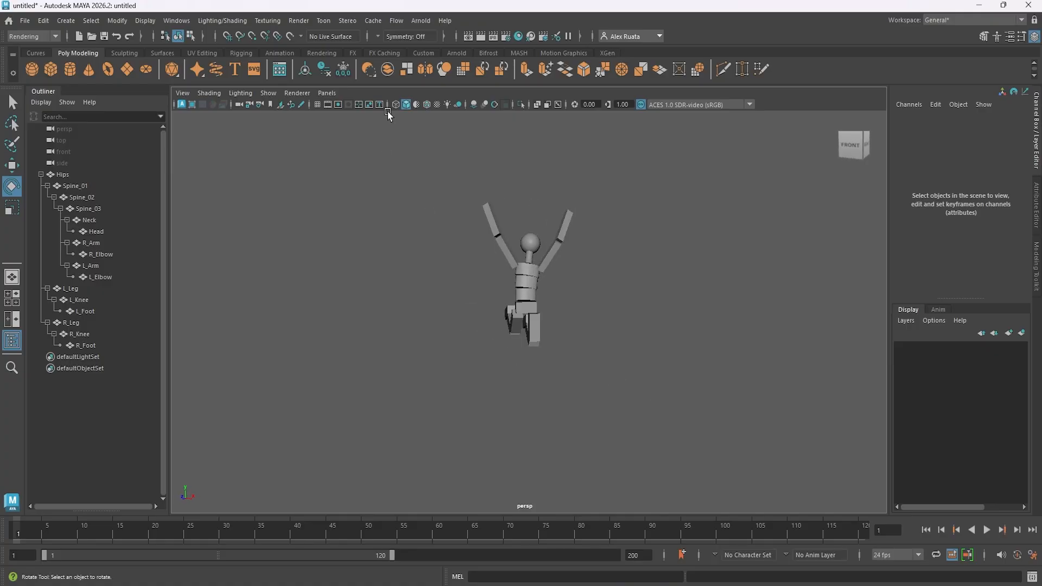
{"action": "left_click", "coordinate": [318, 104]}
Reset Rotate X, Y and Z to 0 on every body part from Hips to R_Foot, and clear the selection
{"action": "left_click_drag", "start_coordinate": [484, 265], "coordinate": [524, 306], "text": "alt"}
{"action": "left_click", "coordinate": [84, 175]}
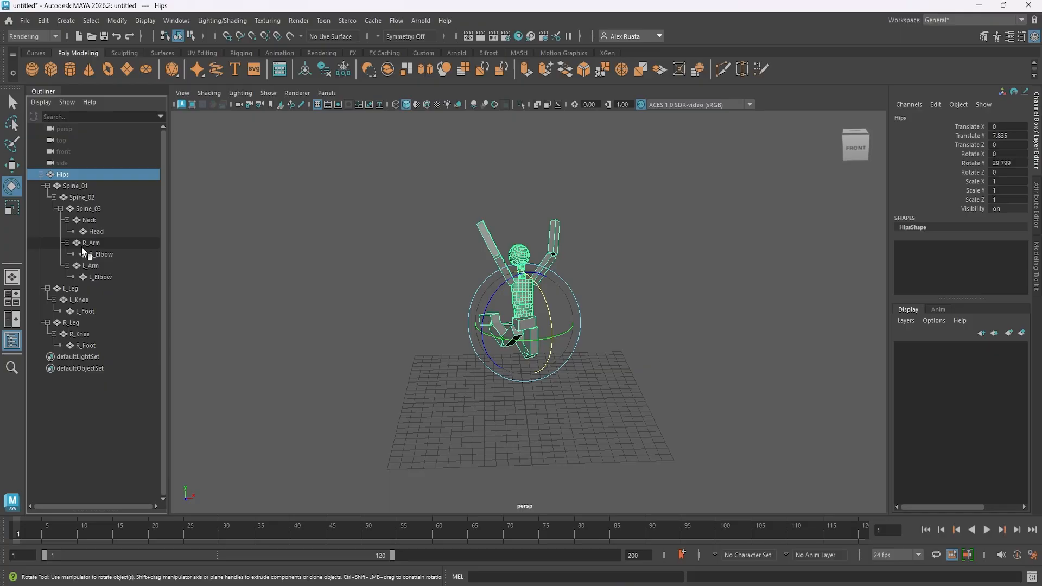
{"action": "left_click", "coordinate": [86, 345], "text": "shift"}
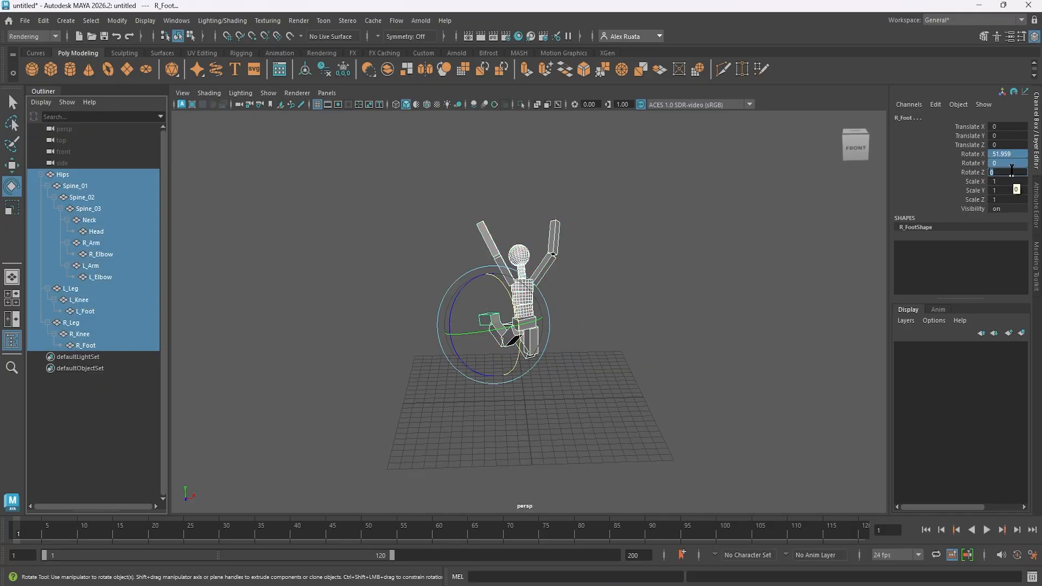
{"action": "left_click", "coordinate": [1011, 170]}
{"action": "type", "text": "0"}
{"action": "key", "text": "Return"}
{"action": "scroll", "coordinate": [630, 300], "scroll_direction": "up", "scroll_amount": 5}
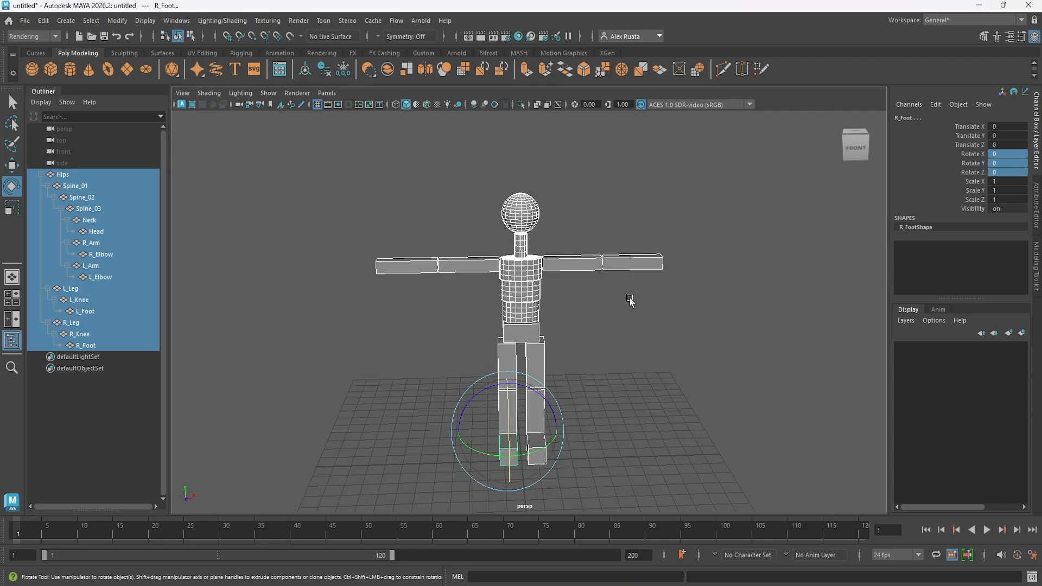
{"action": "left_click", "coordinate": [629, 317]}
View the standing character from a lower front angle and switch to the Move tool
{"action": "middle_click_drag", "start_coordinate": [618, 302], "coordinate": [615, 322], "text": "alt"}
{"action": "left_click_drag", "start_coordinate": [616, 320], "coordinate": [644, 339], "text": "alt"}
{"action": "right_click_drag", "start_coordinate": [693, 363], "coordinate": [577, 361], "text": "alt"}
{"action": "left_click_drag", "start_coordinate": [577, 361], "coordinate": [571, 321], "text": "alt"}
{"action": "key", "text": "w"}
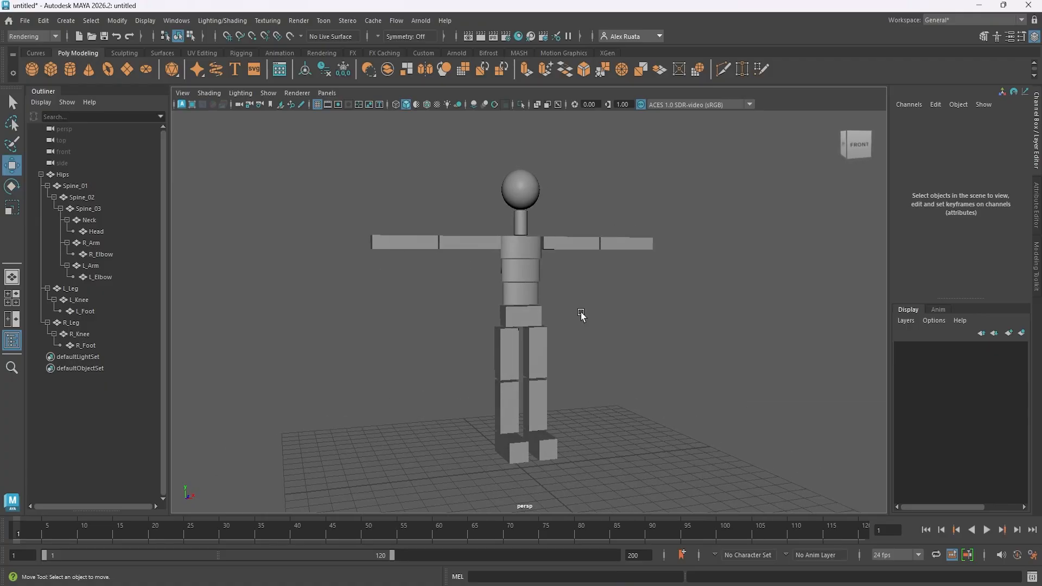